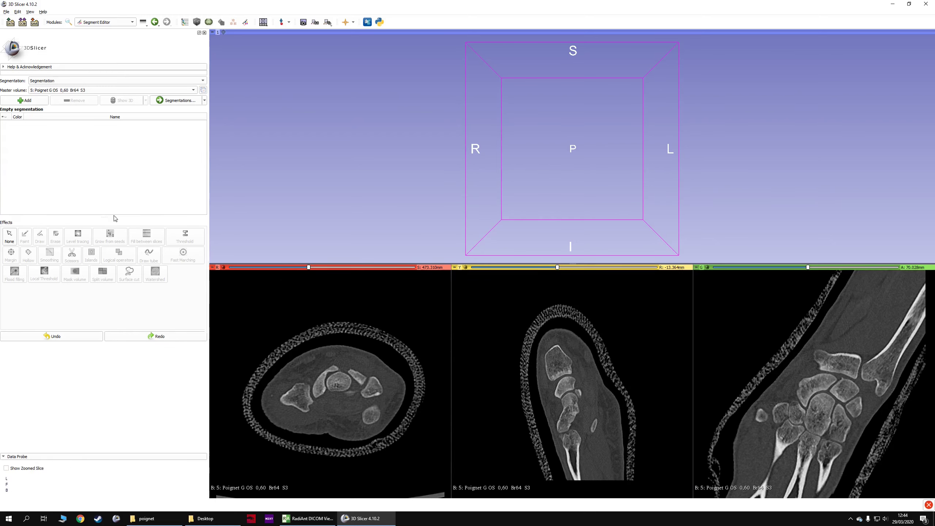
Step: Add three empty segments to the segmentation
{"action": "left_click", "coordinate": [19, 102]}
{"action": "left_click", "coordinate": [19, 102]}
{"action": "left_click", "coordinate": [19, 102]}
Step: Fill Segment_1 by thresholding the wrist CT volume with an intensity range of 213.78 to 2065.00
{"action": "left_click", "coordinate": [34, 118]}
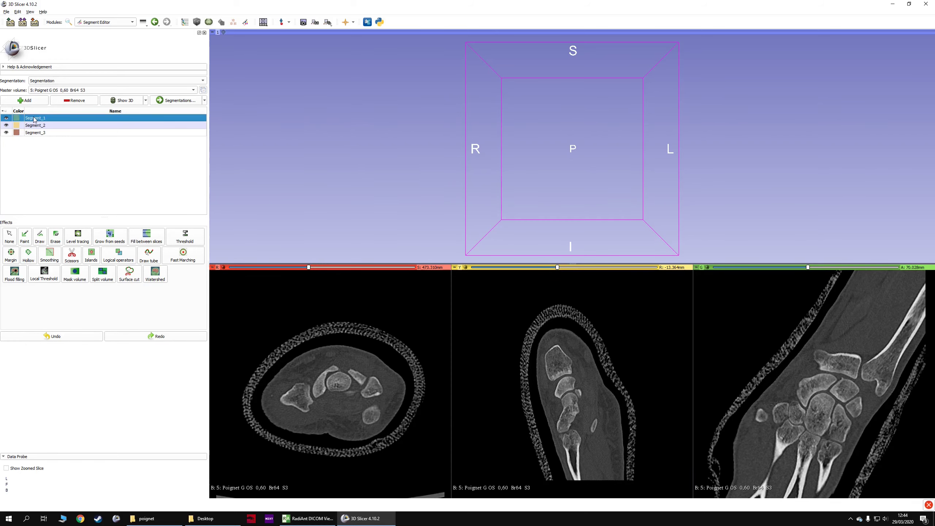
{"action": "left_click", "coordinate": [185, 237]}
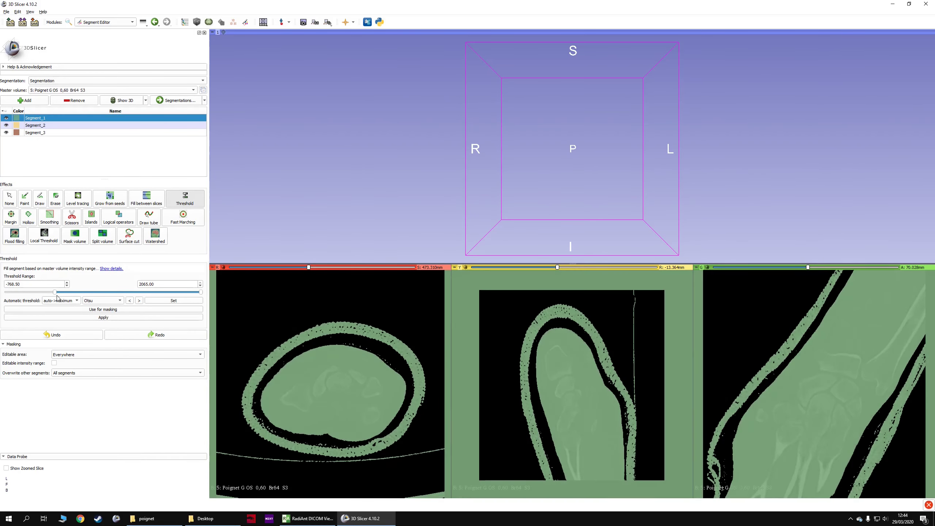
{"action": "left_click_drag", "start_coordinate": [54, 292], "coordinate": [125, 296]}
{"action": "key", "text": "shift"}
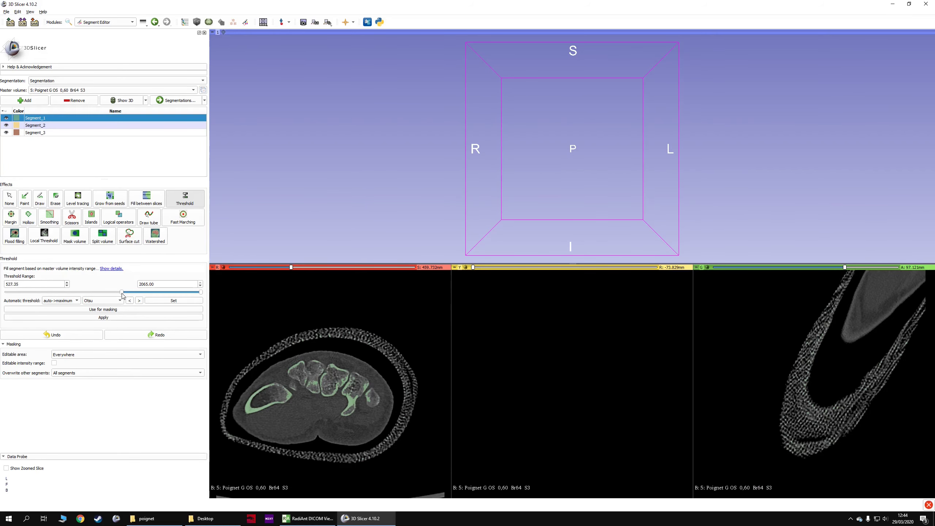
{"action": "left_click_drag", "start_coordinate": [122, 295], "coordinate": [110, 296]}
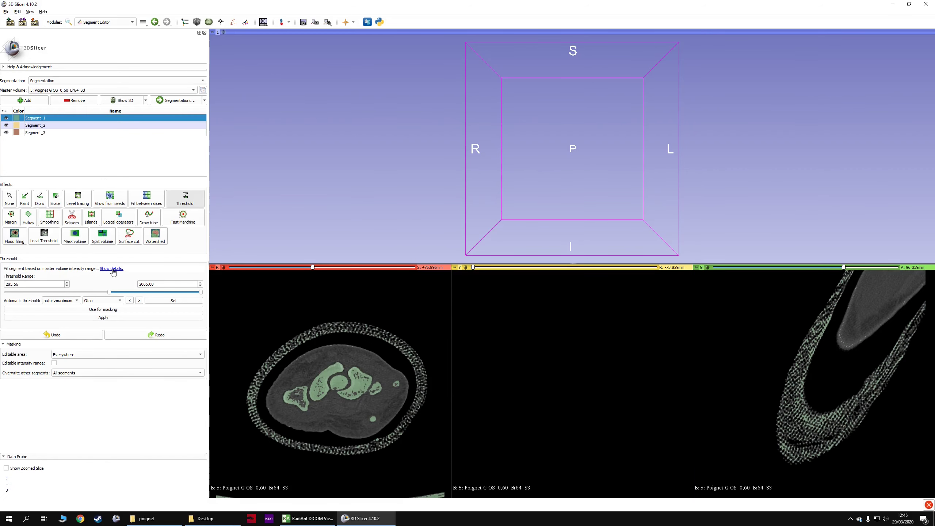
{"action": "left_click_drag", "start_coordinate": [110, 295], "coordinate": [107, 296]}
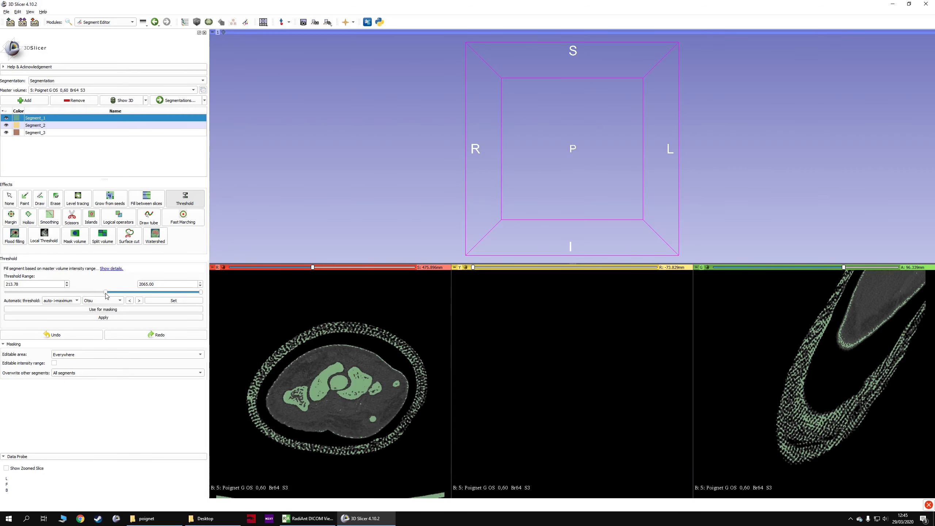
{"action": "left_click", "coordinate": [105, 317]}
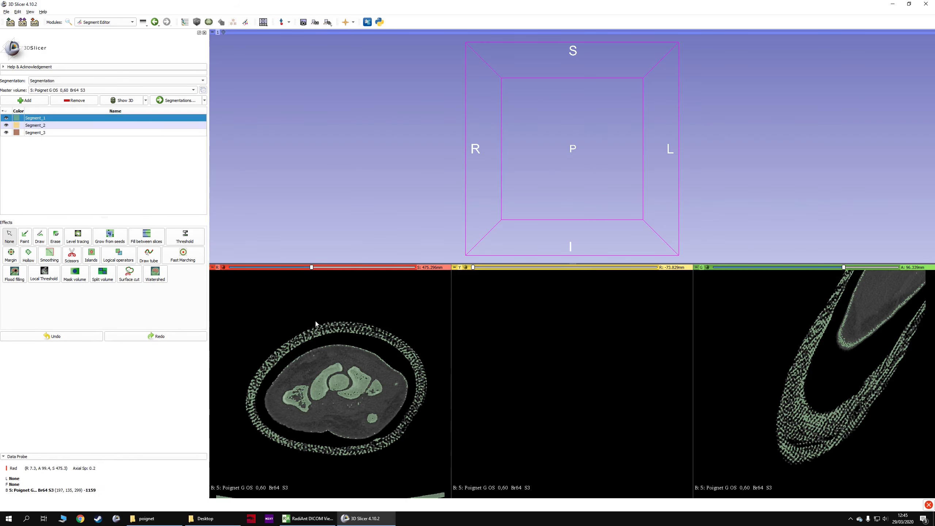
Step: Set up the Islands effect on Segment_2 to add selected islands, editable inside Segment_1 and overwriting only visible segments
{"action": "key", "text": "shift"}
{"action": "key", "text": "shift"}
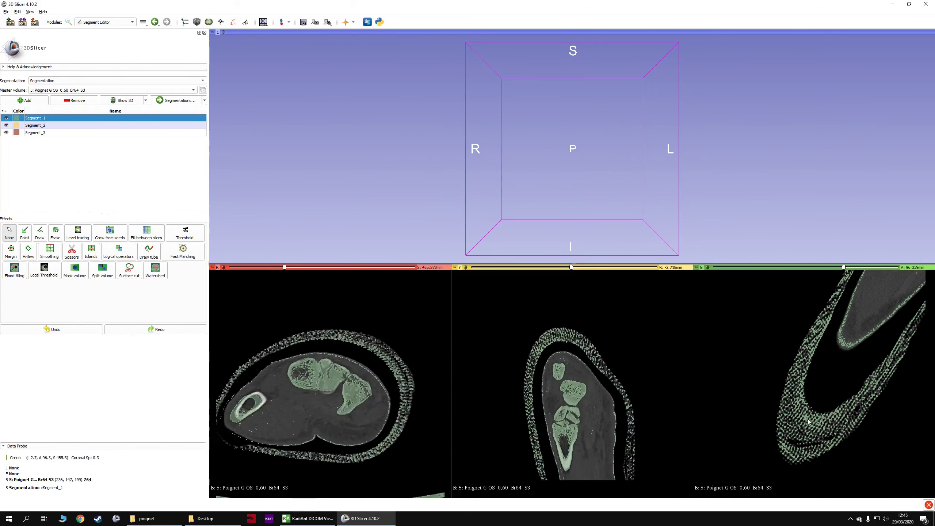
{"action": "key", "text": "shift"}
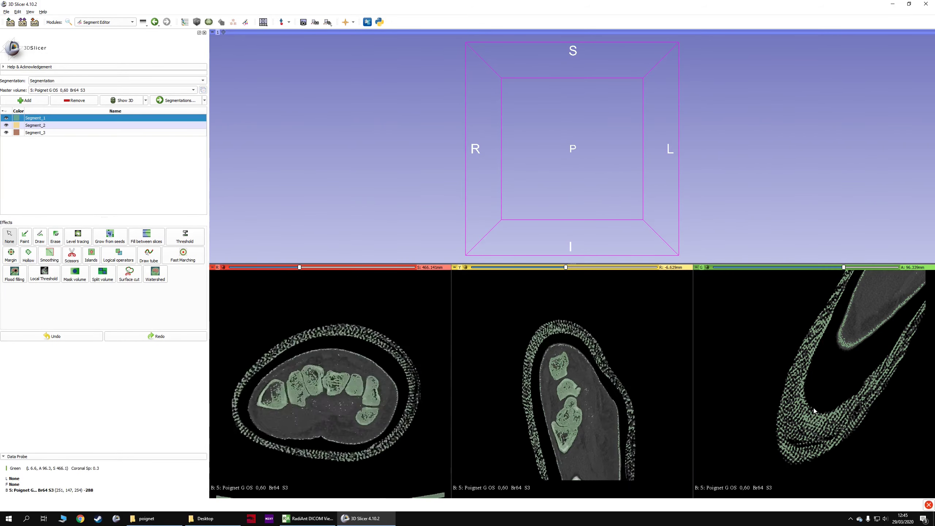
{"action": "key", "text": "shift"}
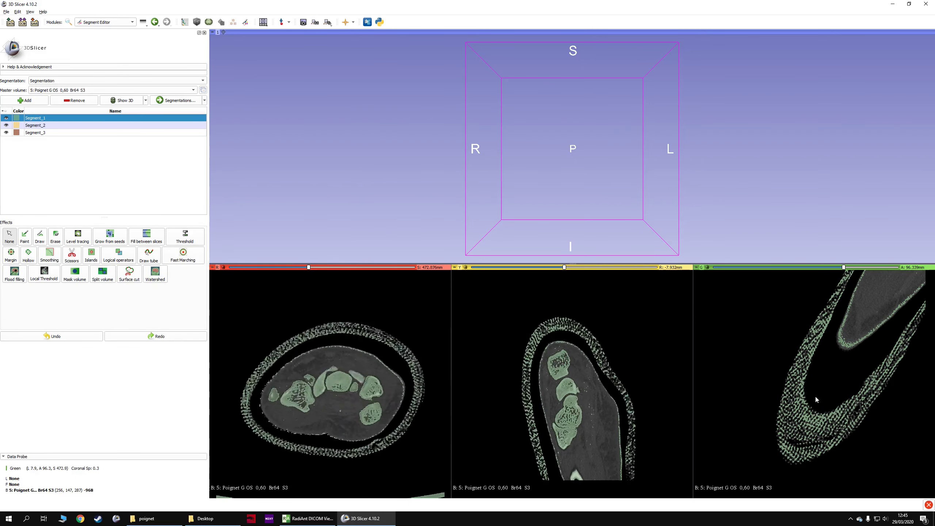
{"action": "left_click", "coordinate": [45, 126]}
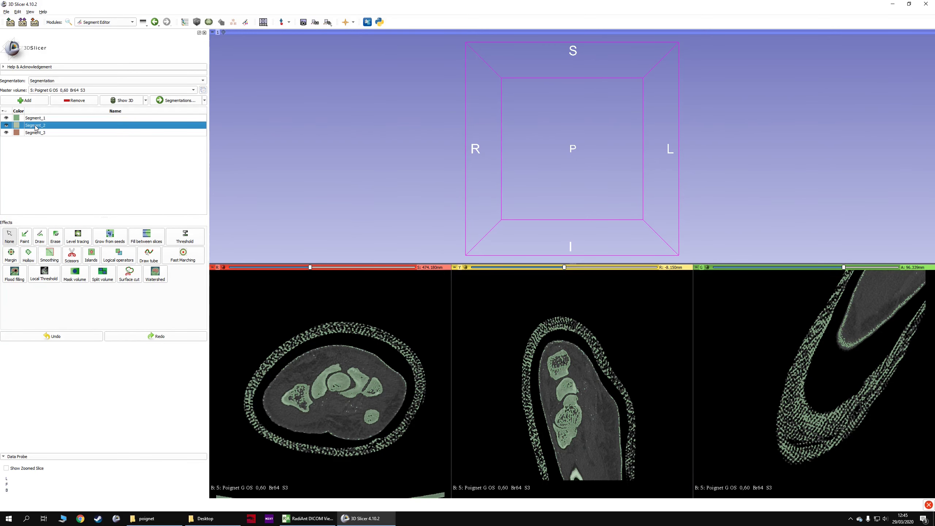
{"action": "left_click", "coordinate": [89, 255]}
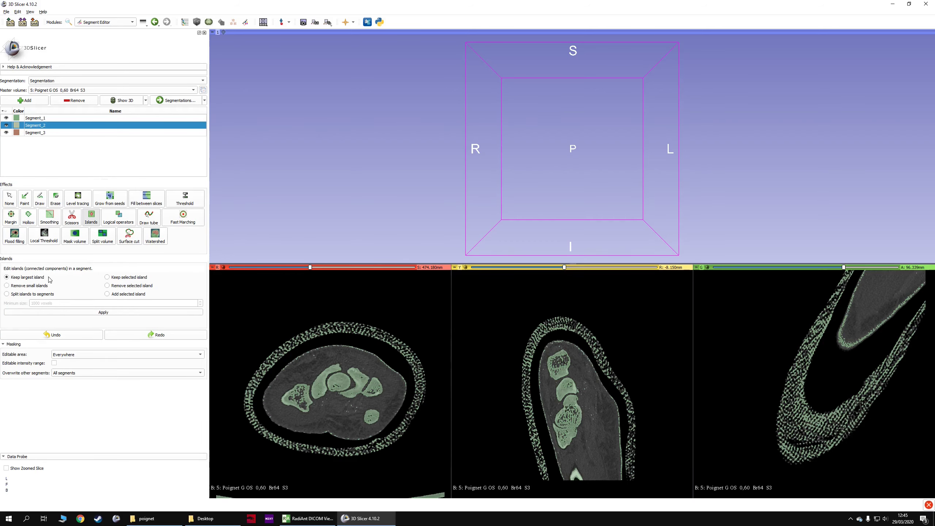
{"action": "left_click", "coordinate": [106, 292]}
{"action": "left_click", "coordinate": [59, 355]}
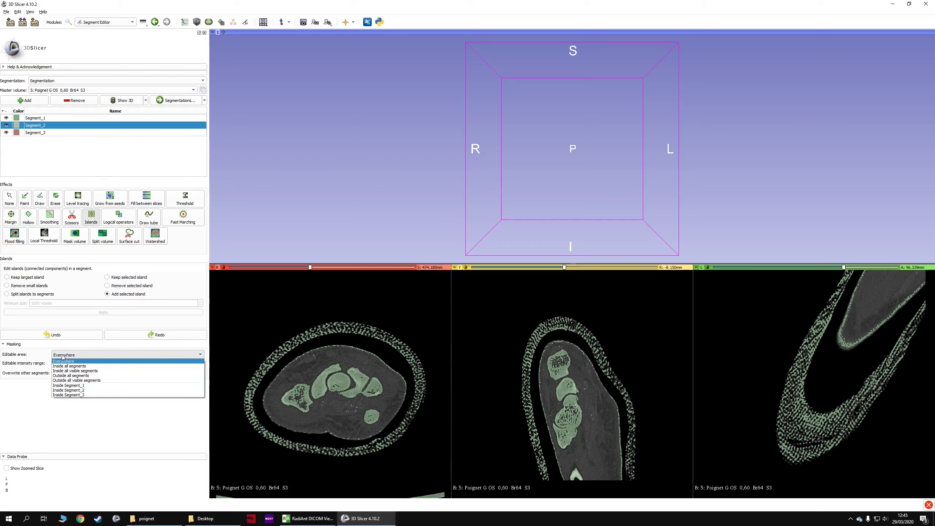
{"action": "left_click", "coordinate": [72, 386]}
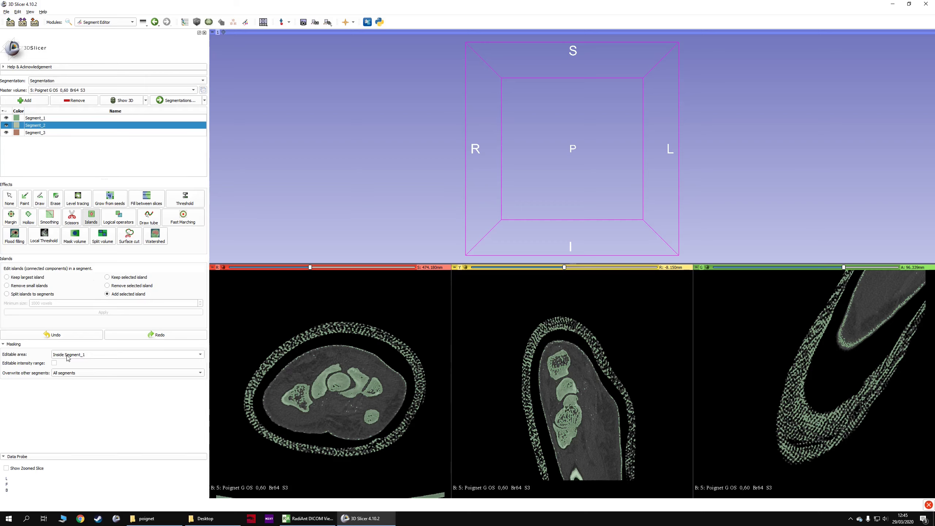
{"action": "left_click", "coordinate": [69, 374]}
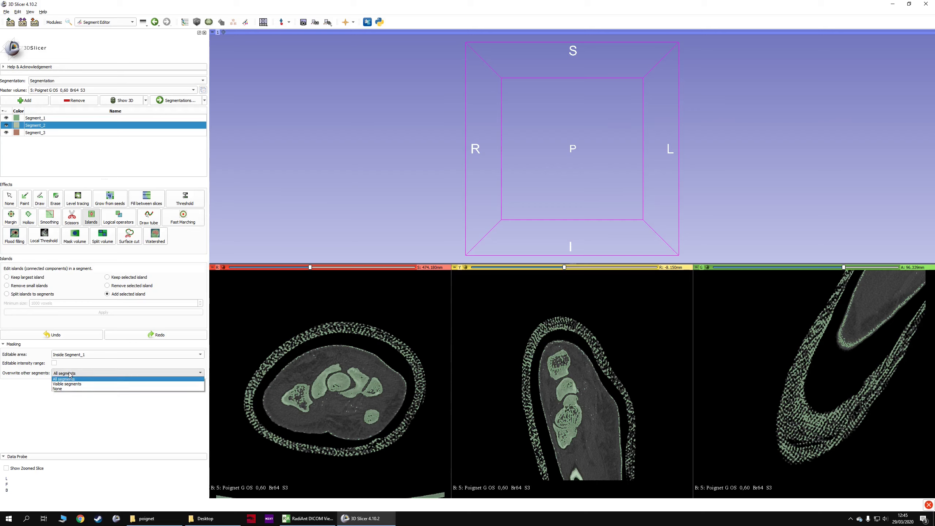
{"action": "left_click", "coordinate": [67, 385]}
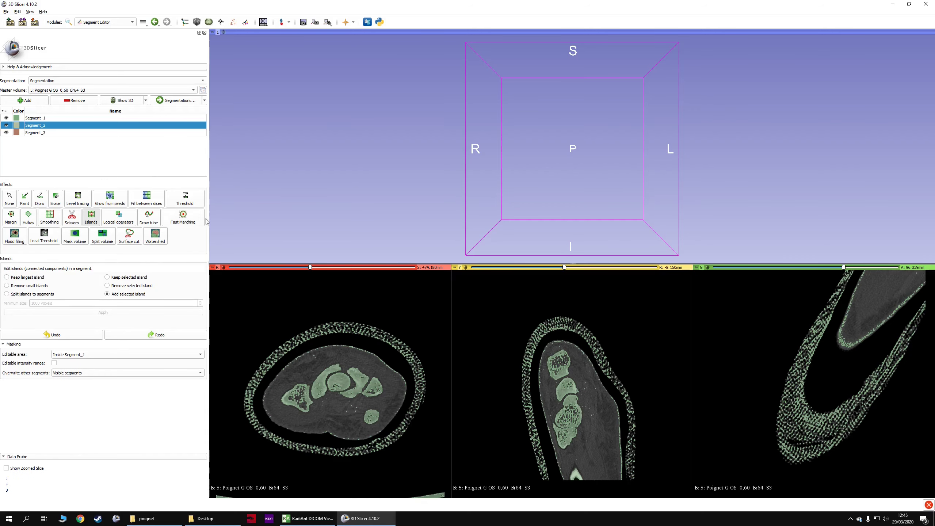
Step: Add the bone islands from the axial slice, plus the ulna and the thumb-side bone, to Segment_2
{"action": "left_click", "coordinate": [364, 388]}
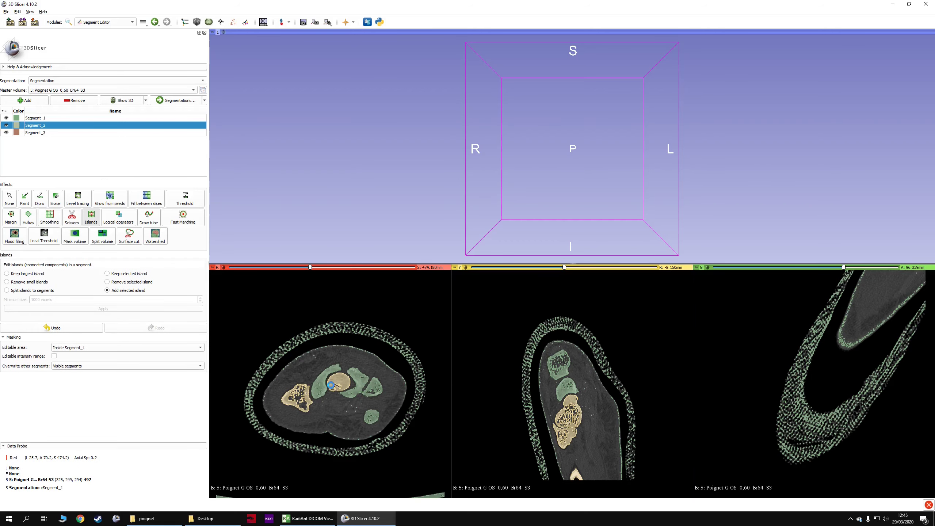
{"action": "left_click", "coordinate": [320, 384]}
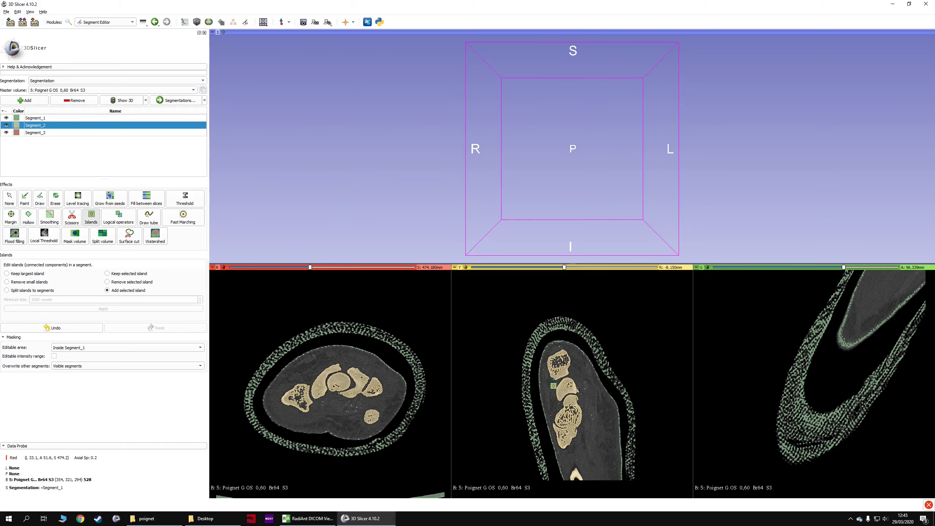
{"action": "key", "text": "shift"}
{"action": "scroll", "coordinate": [394, 391], "scroll_direction": "up", "scroll_amount": 2, "text": "ctrl"}
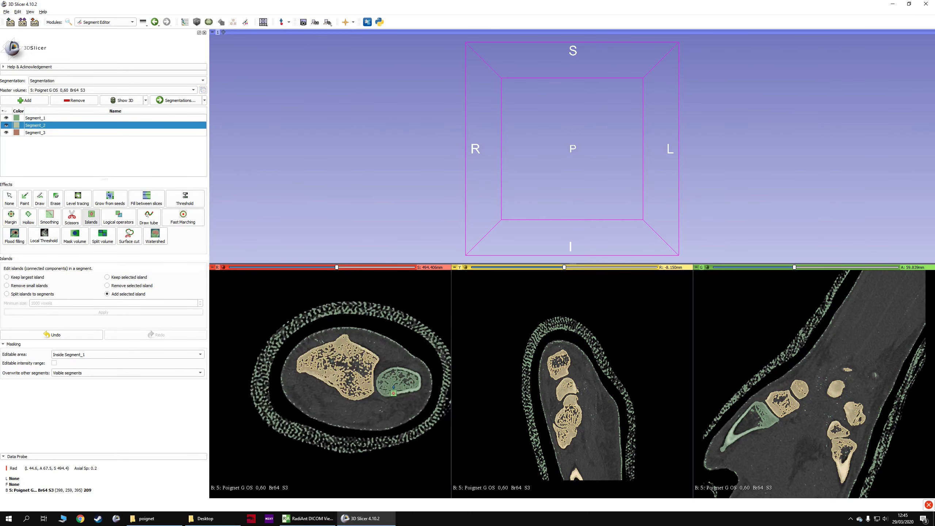
{"action": "left_click", "coordinate": [751, 427]}
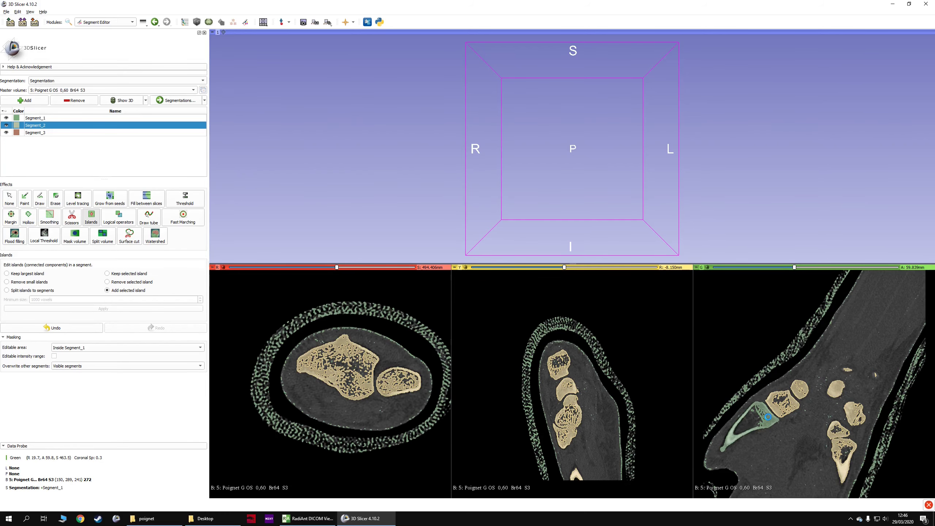
Step: Add the remaining small bone beside the thumb to Segment_2 and check the slices for missed bones
{"action": "key", "text": "shift"}
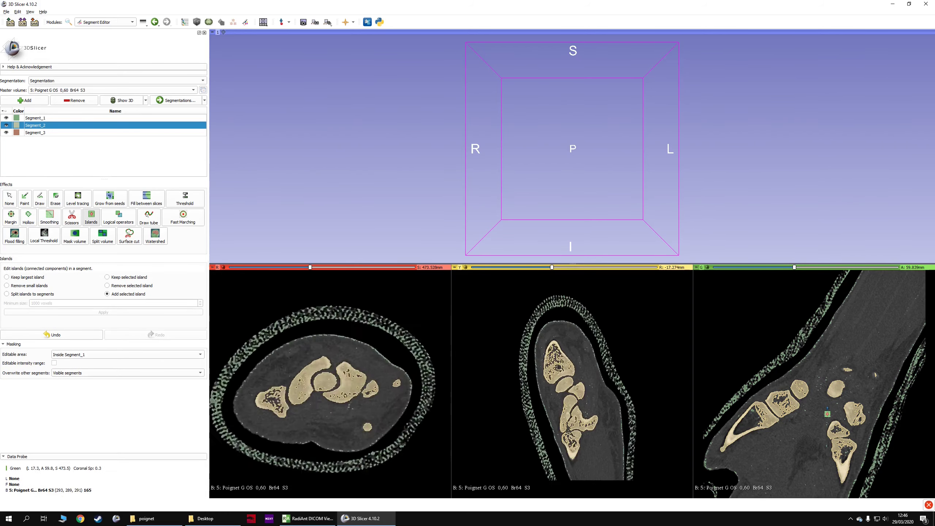
{"action": "scroll", "coordinate": [814, 440], "scroll_direction": "down", "scroll_amount": 2, "text": "ctrl"}
{"action": "scroll", "coordinate": [493, 405], "scroll_direction": "down", "scroll_amount": 3, "text": "ctrl"}
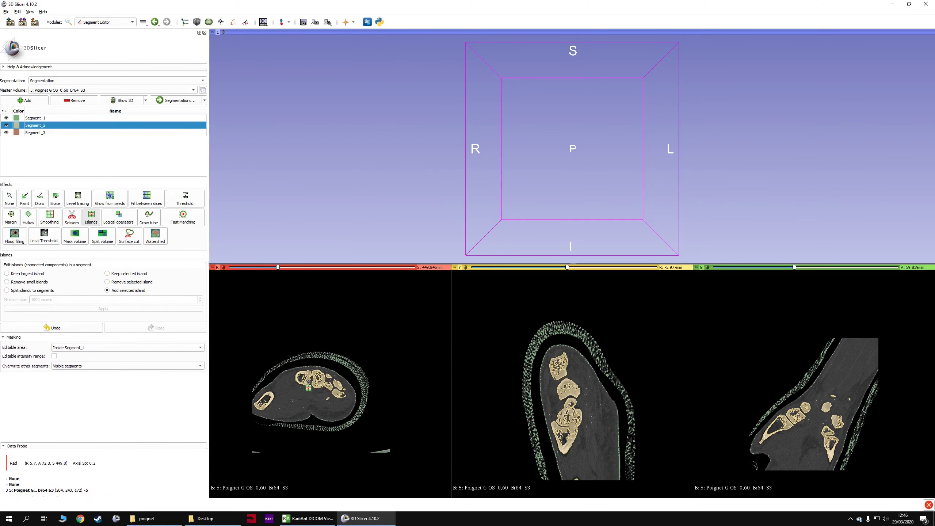
{"action": "scroll", "coordinate": [598, 363], "scroll_direction": "down", "scroll_amount": 2, "text": "ctrl"}
{"action": "key", "text": "shift"}
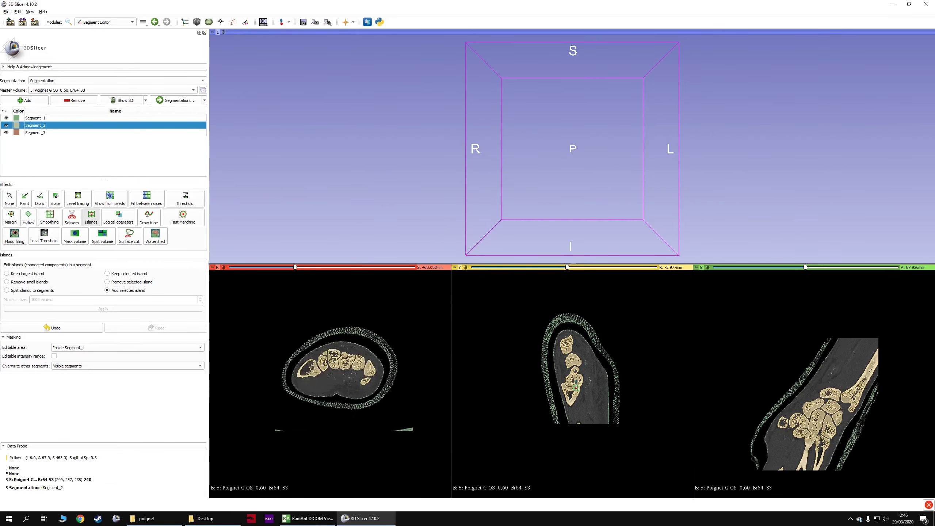
{"action": "key", "text": "shift"}
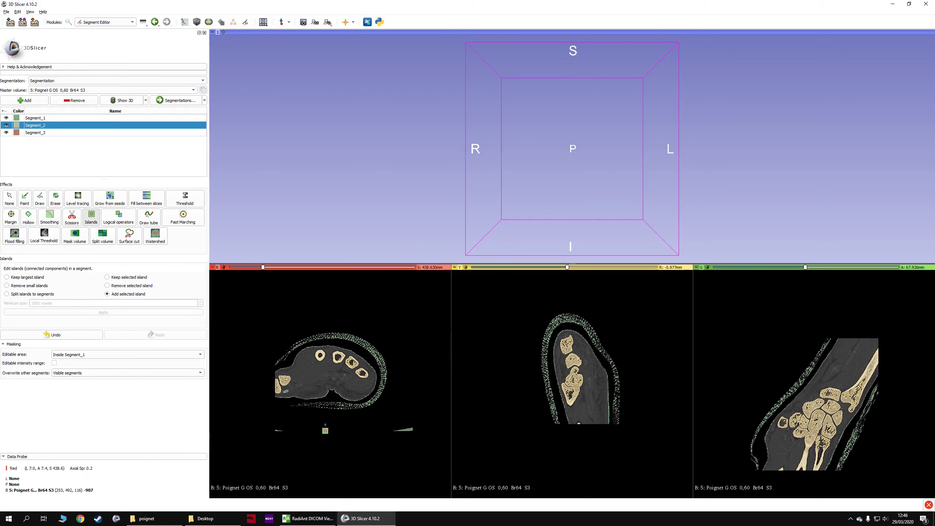
{"action": "scroll", "coordinate": [299, 399], "scroll_direction": "up", "scroll_amount": 3, "text": "ctrl"}
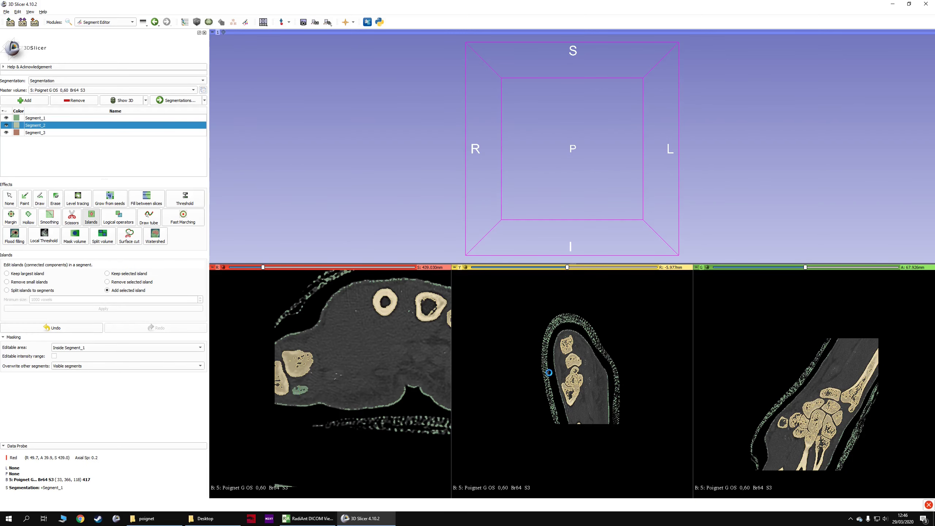
{"action": "scroll", "coordinate": [381, 364], "scroll_direction": "down", "scroll_amount": 2, "text": "ctrl"}
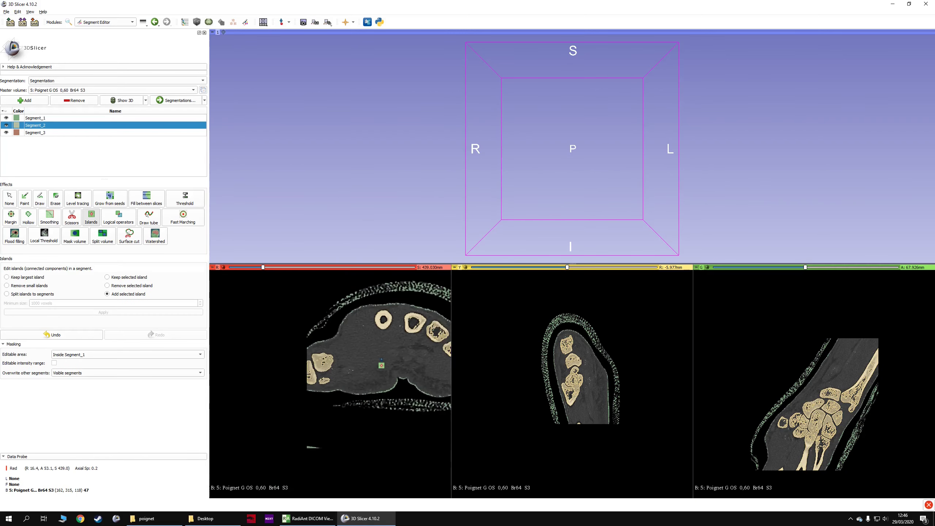
{"action": "middle_click_drag", "start_coordinate": [389, 350], "coordinate": [359, 360]}
{"action": "key", "text": "shift"}
{"action": "key", "text": "shift"}
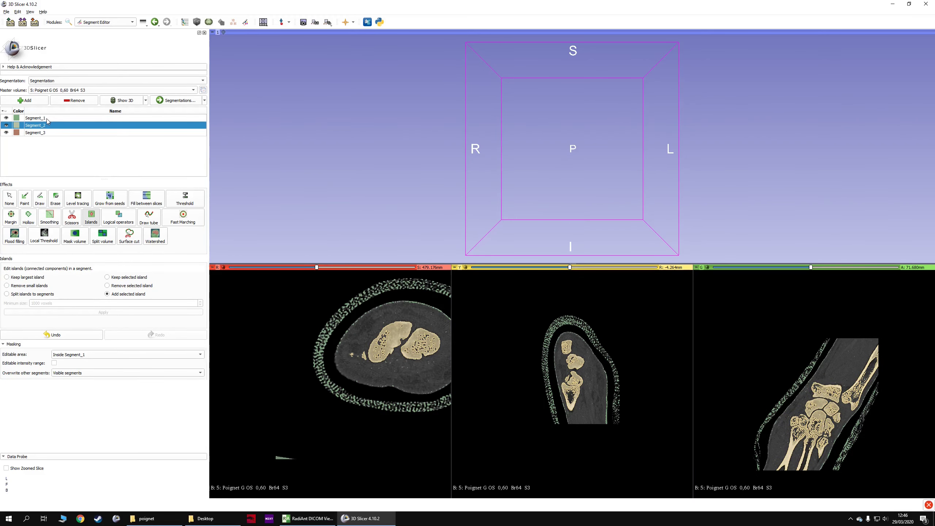
Step: Remove Segment_1 and rename Segment_2 to Mask
{"action": "key", "text": "ctrl+z"}
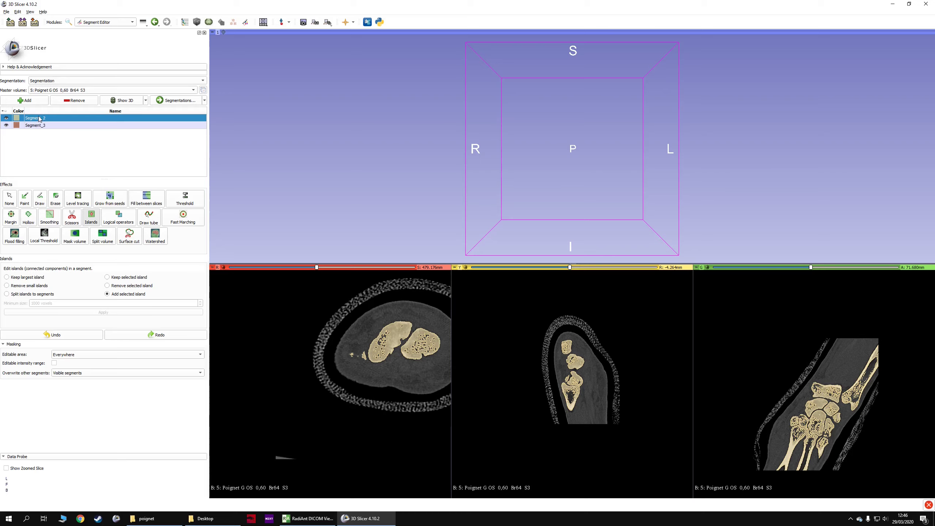
{"action": "double_click", "coordinate": [39, 118]}
{"action": "type", "text": "Mask"}
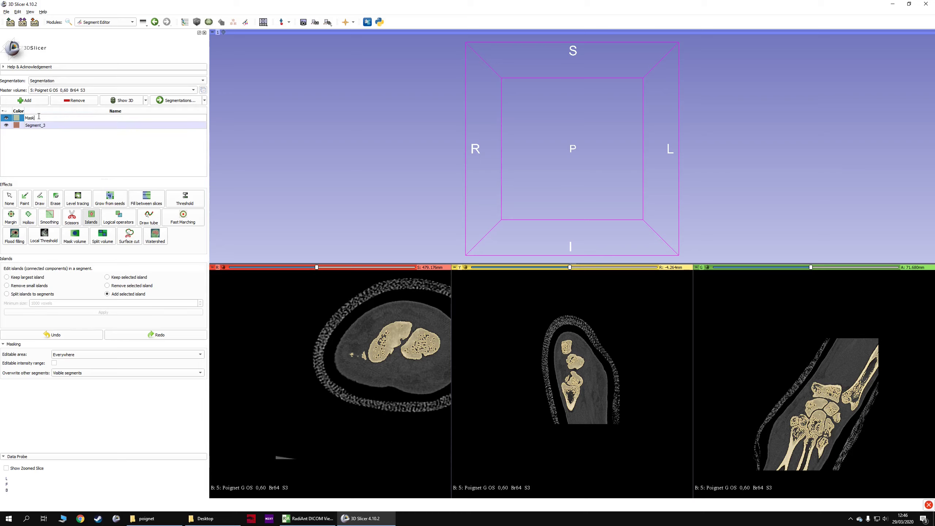
{"action": "key", "text": "Return"}
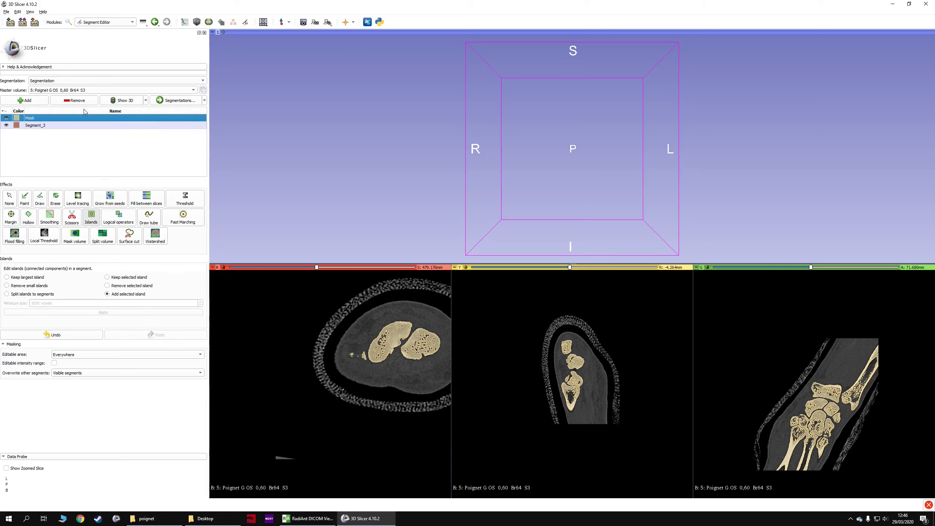
Step: Display the Mask segment in 3D, centred in an enlarged 3D view facing the hand bones
{"action": "left_click", "coordinate": [122, 101]}
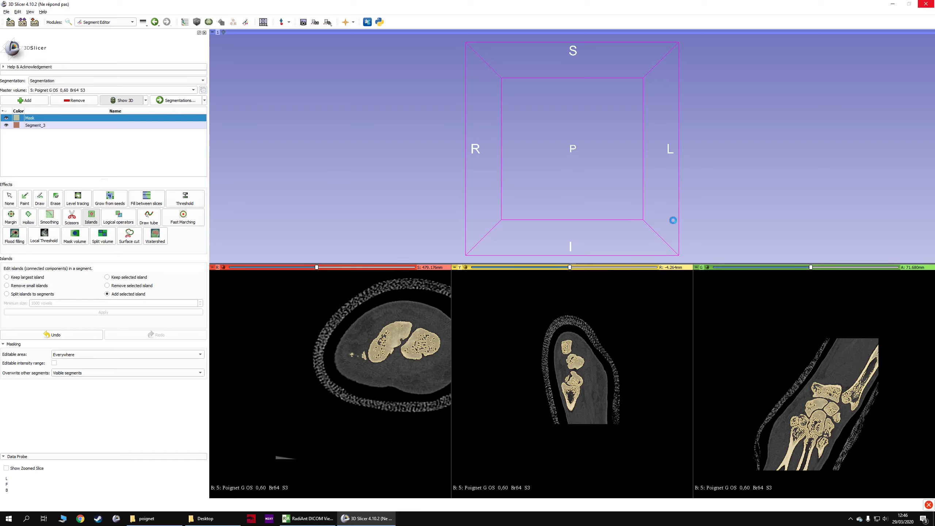
{"action": "left_click", "coordinate": [223, 33]}
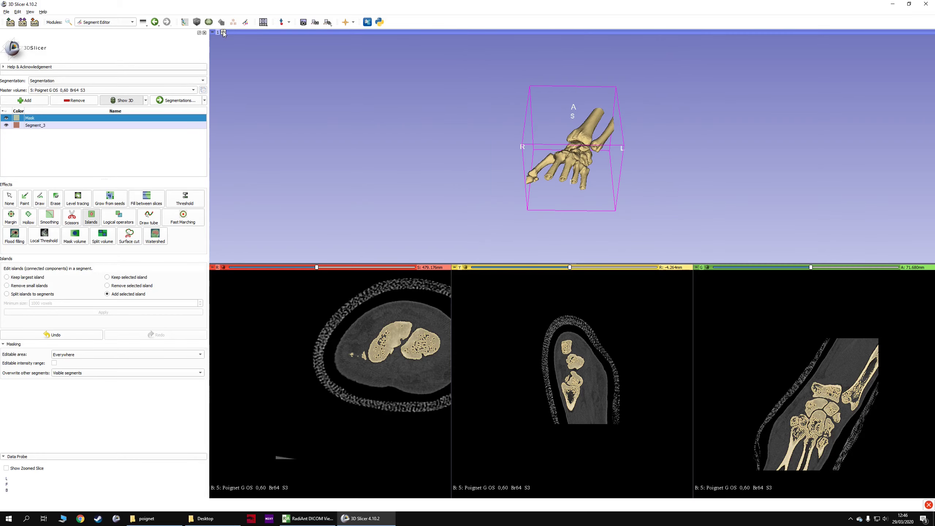
{"action": "scroll", "coordinate": [535, 149], "scroll_direction": "up", "scroll_amount": 3}
{"action": "left_click_drag", "start_coordinate": [533, 149], "coordinate": [843, 148]}
{"action": "scroll", "coordinate": [525, 149], "scroll_direction": "up", "scroll_amount": 3}
{"action": "scroll", "coordinate": [523, 143], "scroll_direction": "down", "scroll_amount": 3}
{"action": "scroll", "coordinate": [567, 260], "scroll_direction": "up", "scroll_amount": 1}
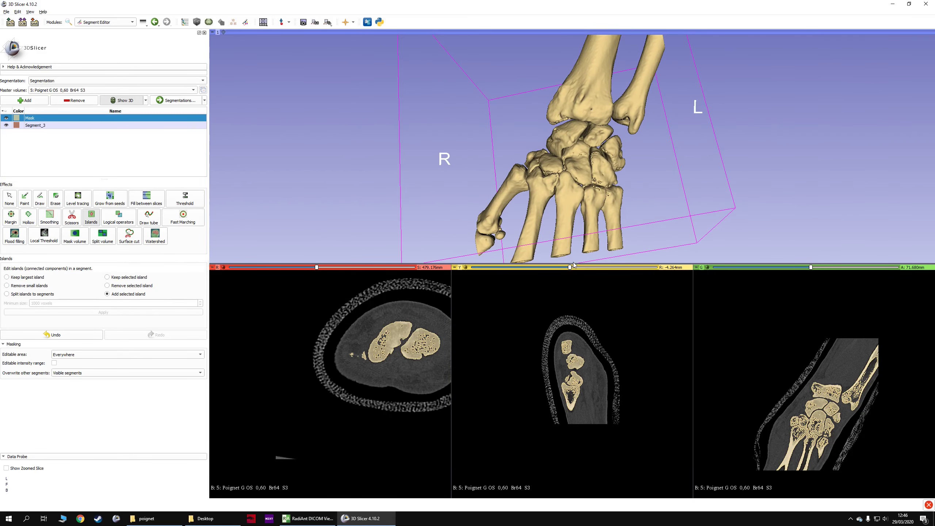
{"action": "left_click_drag", "start_coordinate": [573, 264], "coordinate": [573, 373]}
{"action": "scroll", "coordinate": [400, 196], "scroll_direction": "down", "scroll_amount": 1}
{"action": "middle_click_drag", "start_coordinate": [397, 193], "coordinate": [378, 192]}
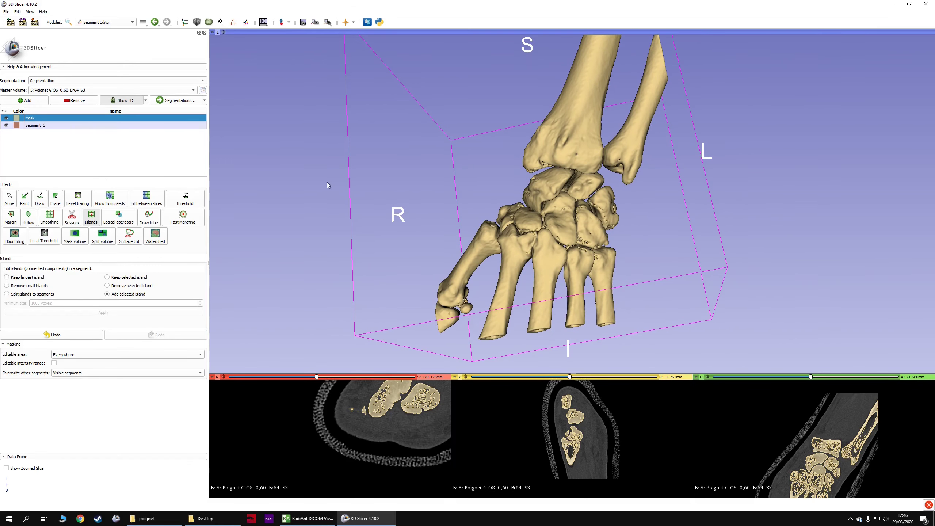
Step: Remove the empty Segment_3 and add a new segment below Mask
{"action": "left_click", "coordinate": [25, 126]}
{"action": "left_click", "coordinate": [56, 103]}
{"action": "left_click", "coordinate": [29, 102]}
Step: Copy Mask into Segment_4 with the Copy logical operator and hide Segment_4
{"action": "left_click", "coordinate": [119, 219]}
{"action": "left_click", "coordinate": [53, 271]}
{"action": "left_click", "coordinate": [40, 271]}
{"action": "left_click", "coordinate": [27, 287]}
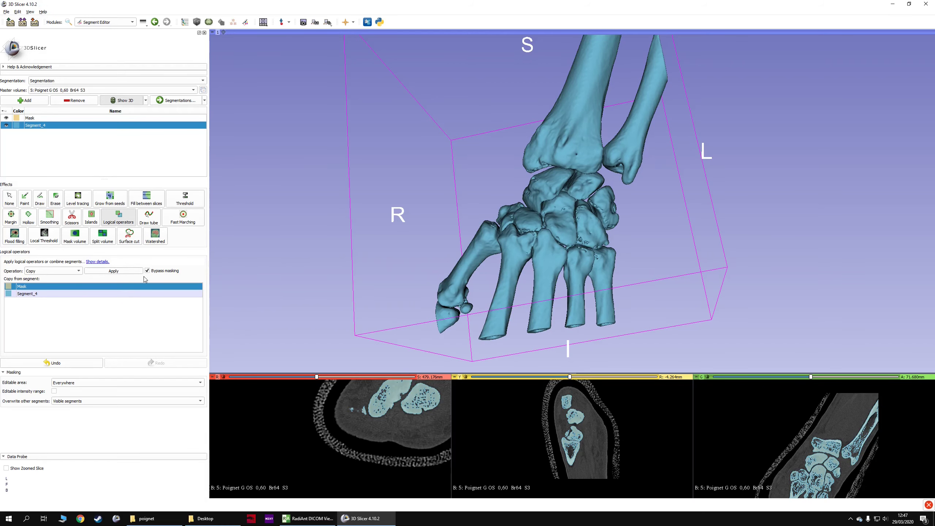
{"action": "left_click", "coordinate": [6, 125]}
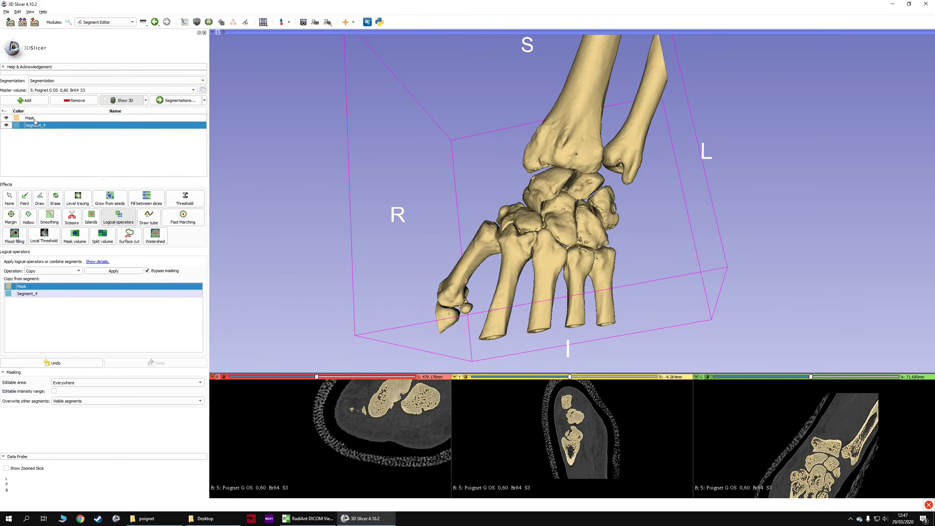
Step: Rename Segment_4 to Bones
{"action": "left_click", "coordinate": [32, 118]}
{"action": "left_click_drag", "start_coordinate": [426, 174], "coordinate": [403, 195]}
{"action": "double_click", "coordinate": [37, 125]}
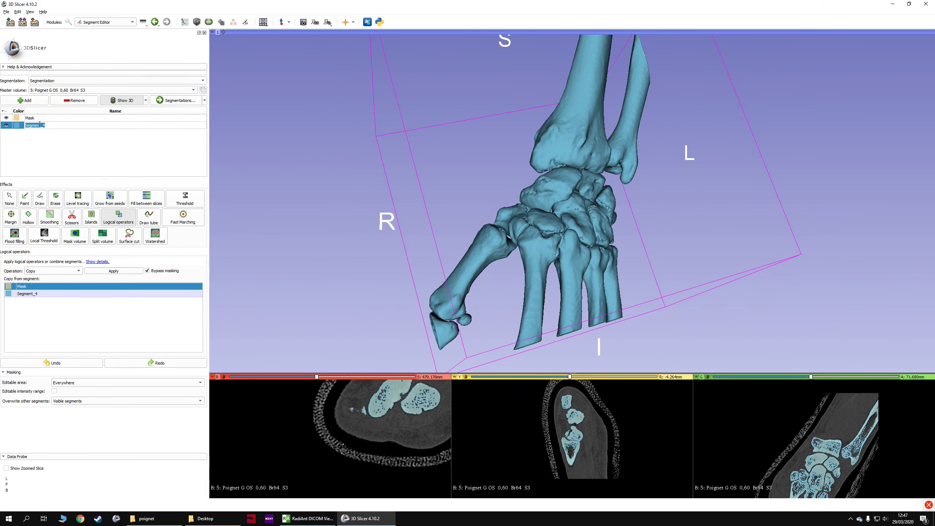
{"action": "type", "text": "Bones"}
{"action": "key", "text": "Return"}
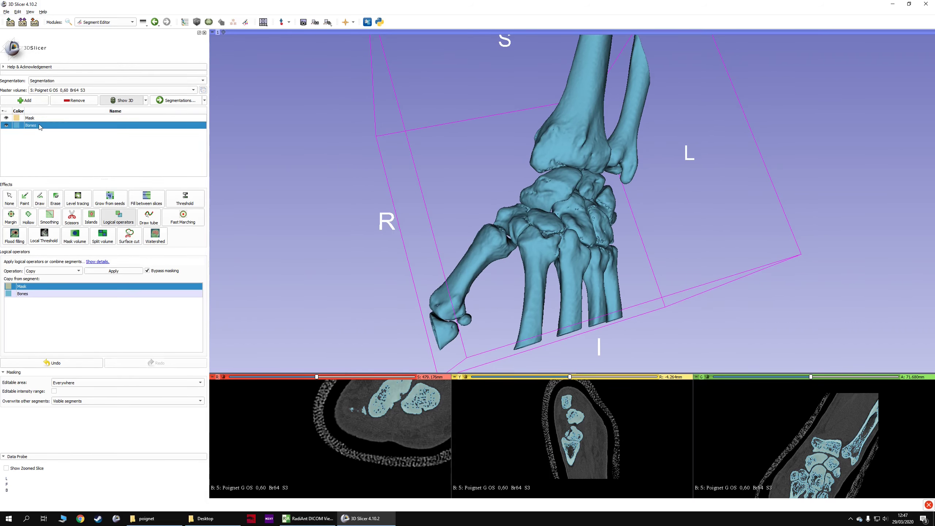
Step: Hide the Mask segment and deactivate the Logical operators effect
{"action": "left_click", "coordinate": [18, 117]}
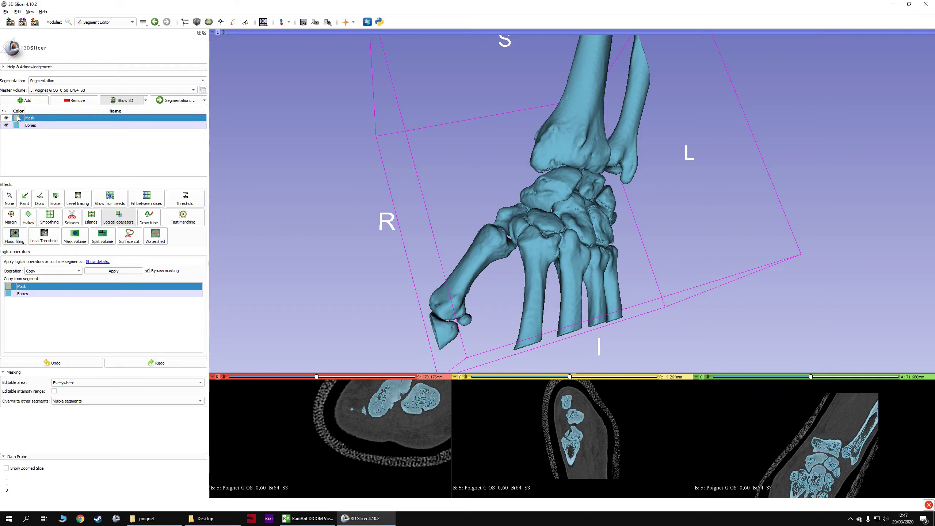
{"action": "left_click_drag", "start_coordinate": [426, 190], "coordinate": [356, 216]}
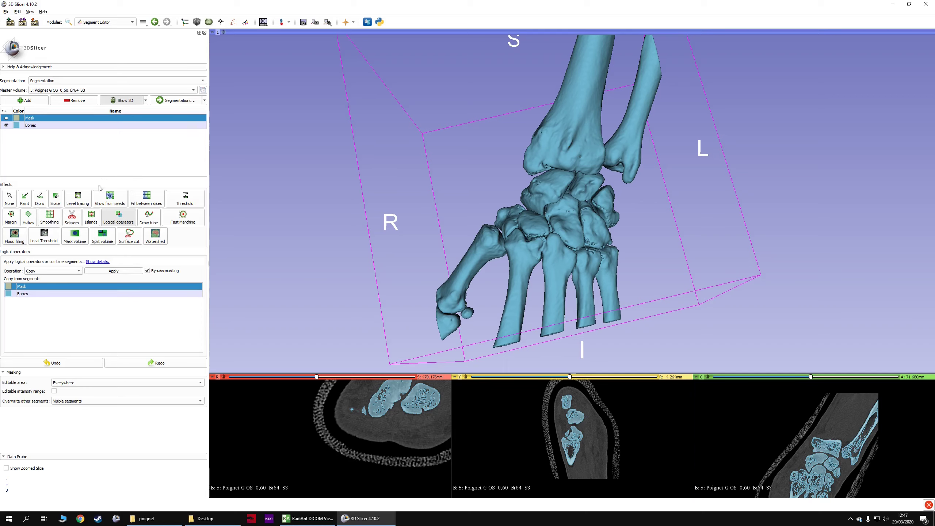
{"action": "left_click", "coordinate": [9, 199]}
{"action": "left_click_drag", "start_coordinate": [277, 224], "coordinate": [427, 214]}
Step: Split the Bones segment's islands into separate segments with a minimum size of 1000 voxels
{"action": "left_click", "coordinate": [26, 125]}
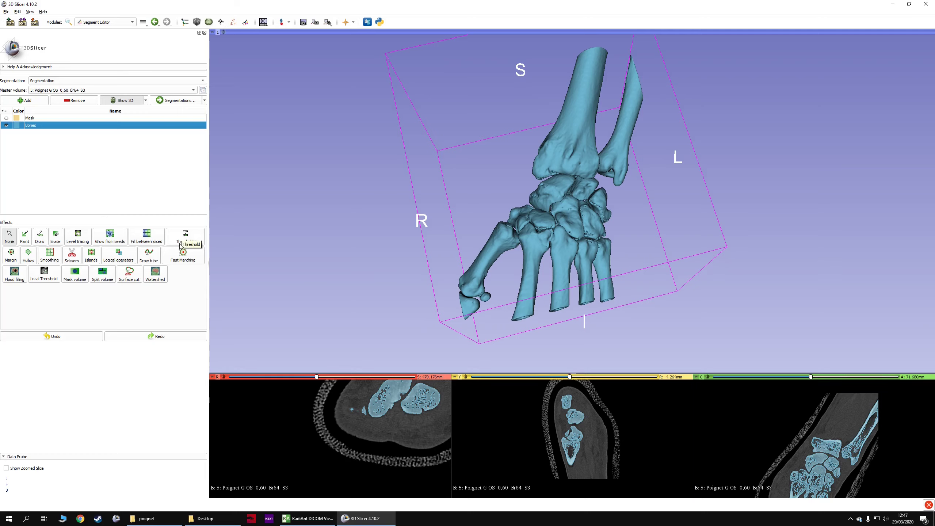
{"action": "left_click", "coordinate": [95, 258]}
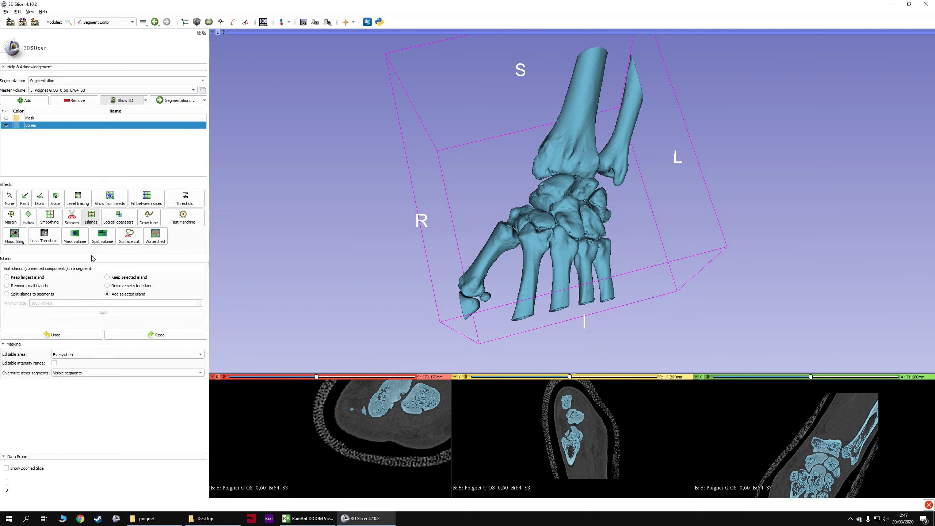
{"action": "left_click", "coordinate": [7, 294]}
{"action": "left_click", "coordinate": [99, 314]}
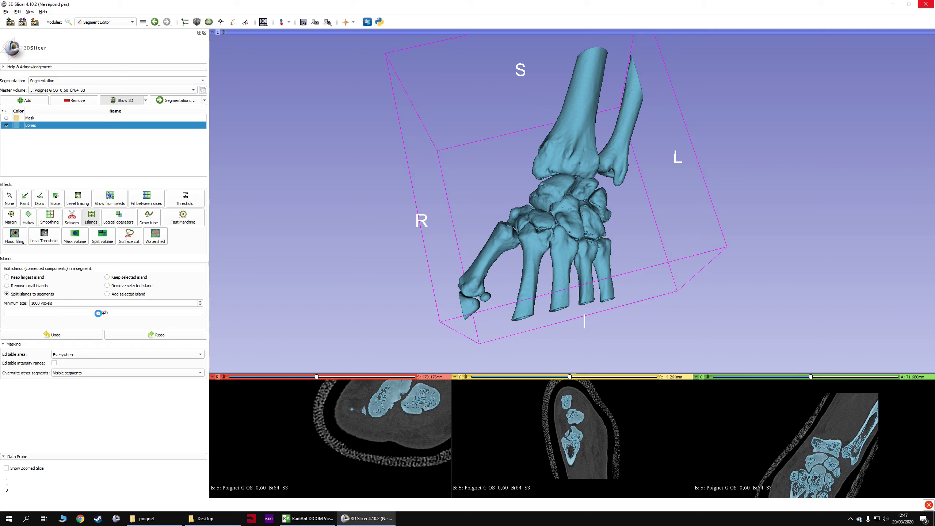
{"action": "left_click_drag", "start_coordinate": [424, 184], "coordinate": [546, 212]}
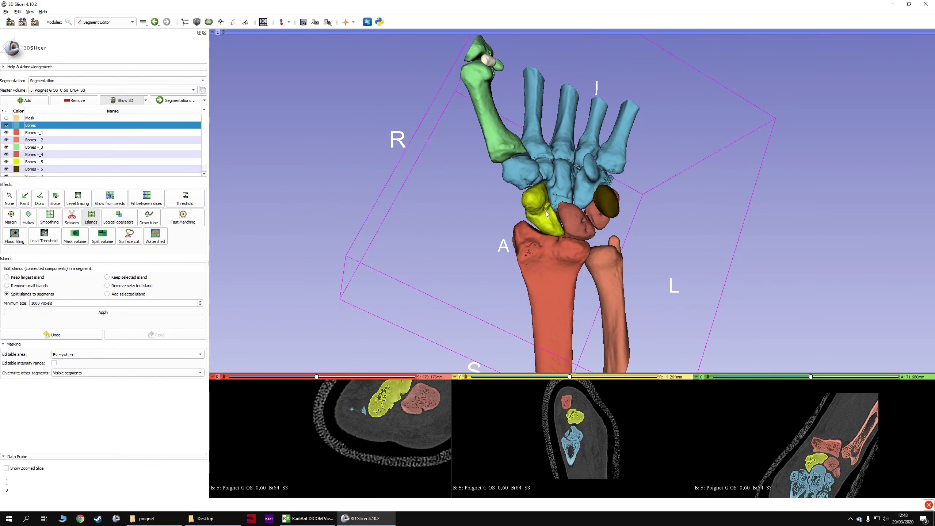
Step: Enlarge the segment list to show all split segments and toggle Bones to check which parts it still contains
{"action": "left_click_drag", "start_coordinate": [104, 179], "coordinate": [103, 260]}
{"action": "left_click", "coordinate": [8, 119]}
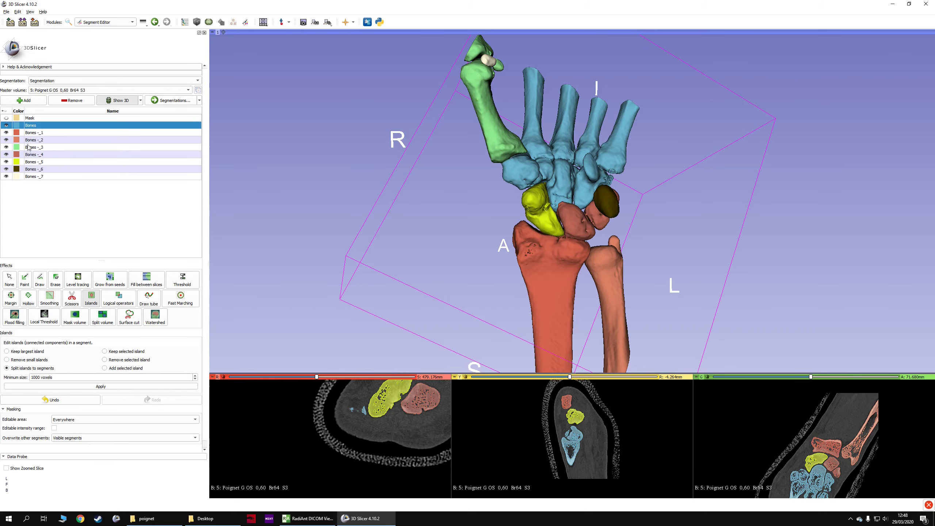
{"action": "left_click", "coordinate": [7, 125]}
{"action": "left_click", "coordinate": [7, 126]}
{"action": "mouse_move", "coordinate": [400, 183]}
{"action": "left_mouse_down"}
{"action": "mouse_move", "coordinate": [482, 187]}
{"action": "mouse_move", "coordinate": [364, 177]}
{"action": "mouse_move", "coordinate": [397, 181]}
{"action": "left_mouse_up"}
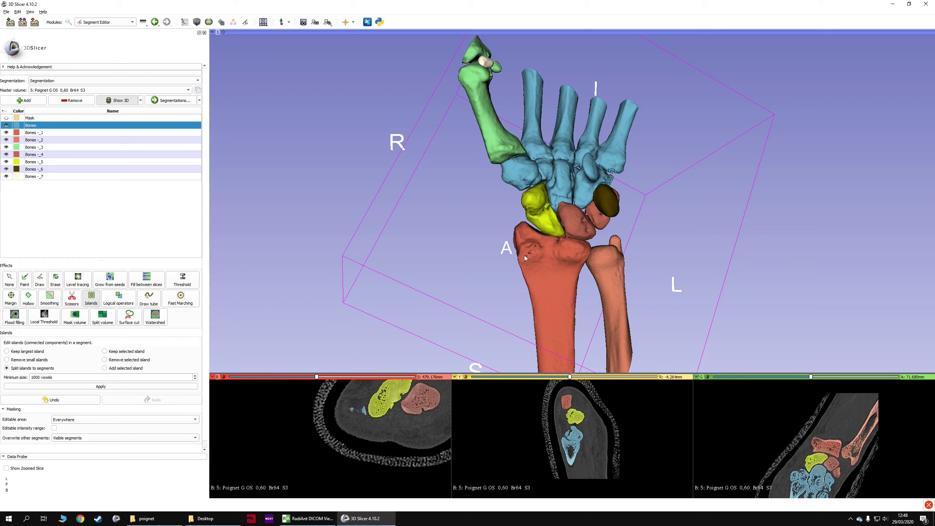
Step: Rename Bones -_1 to Radius and Bones -_2 to Ulna
{"action": "left_click", "coordinate": [6, 134]}
{"action": "left_click", "coordinate": [7, 133]}
{"action": "double_click", "coordinate": [35, 134]}
{"action": "type", "text": "Radius"}
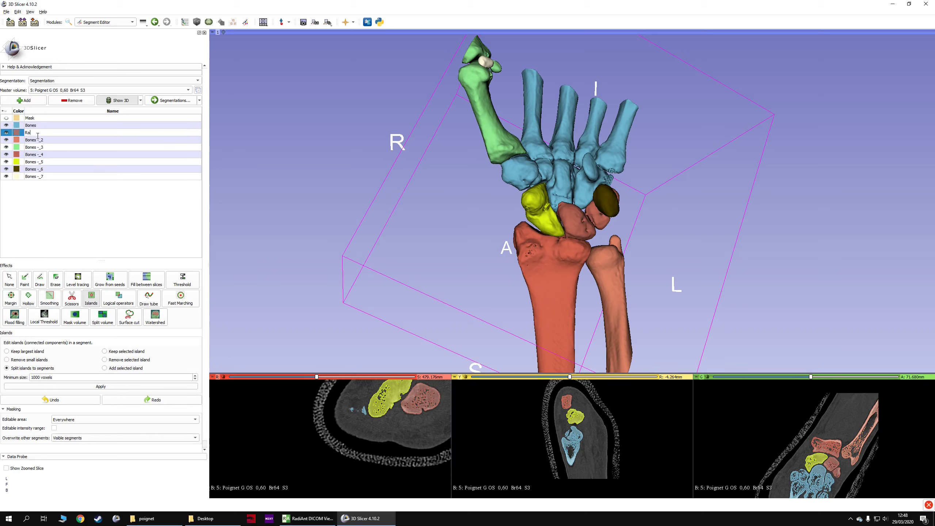
{"action": "key", "text": "Return"}
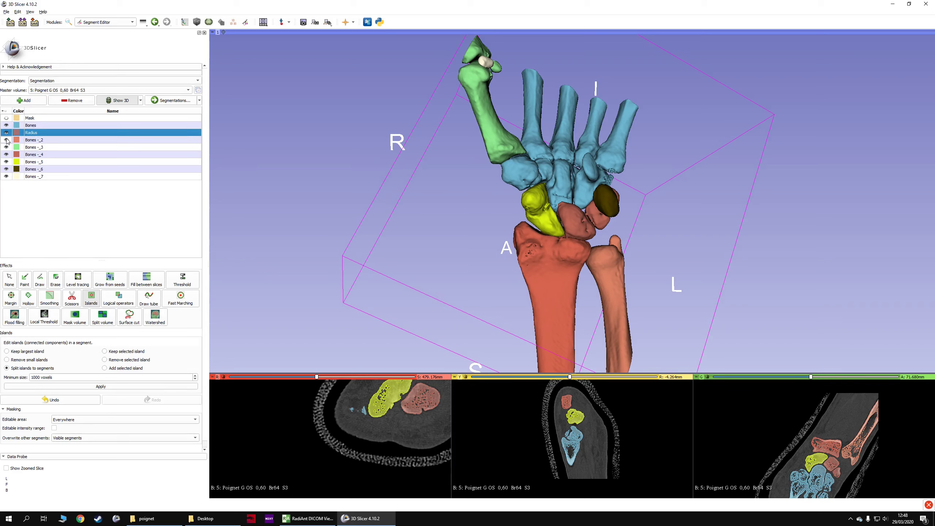
{"action": "double_click", "coordinate": [32, 140]}
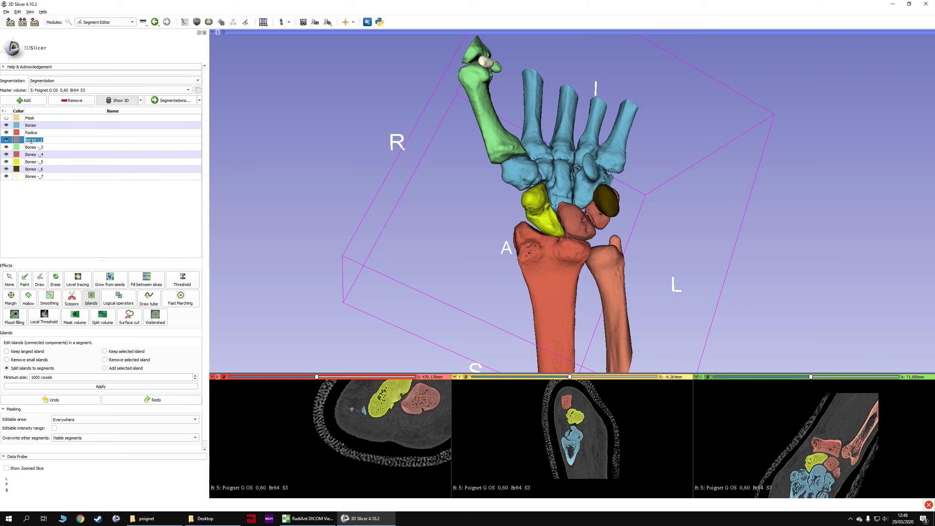
{"action": "type", "text": "Ulna"}
{"action": "key", "text": "Return"}
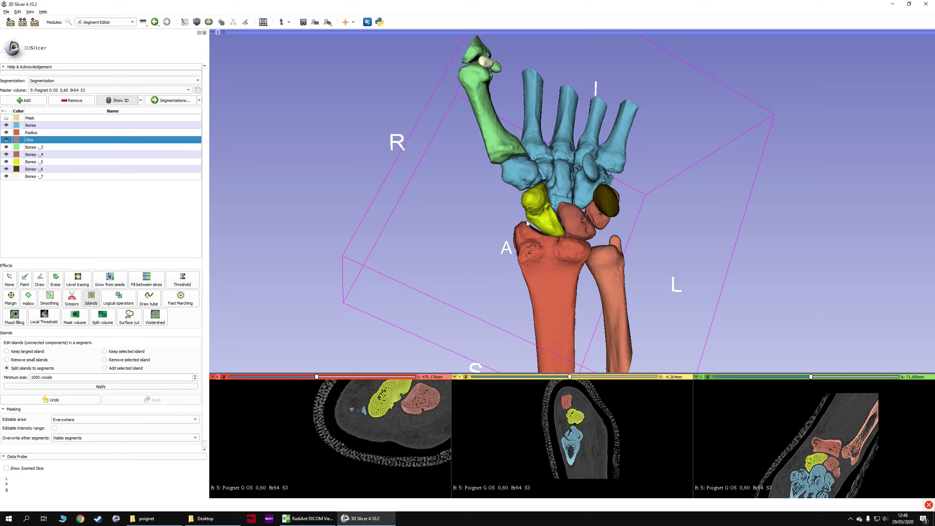
Step: Move the yellow segment Bones -_5 up the segment list to directly below Ulna
{"action": "left_click_drag", "start_coordinate": [501, 229], "coordinate": [455, 217]}
{"action": "scroll", "coordinate": [455, 217], "scroll_direction": "up", "scroll_amount": 1}
{"action": "middle_click_drag", "start_coordinate": [455, 216], "coordinate": [414, 204]}
{"action": "left_click_drag", "start_coordinate": [394, 201], "coordinate": [426, 211]}
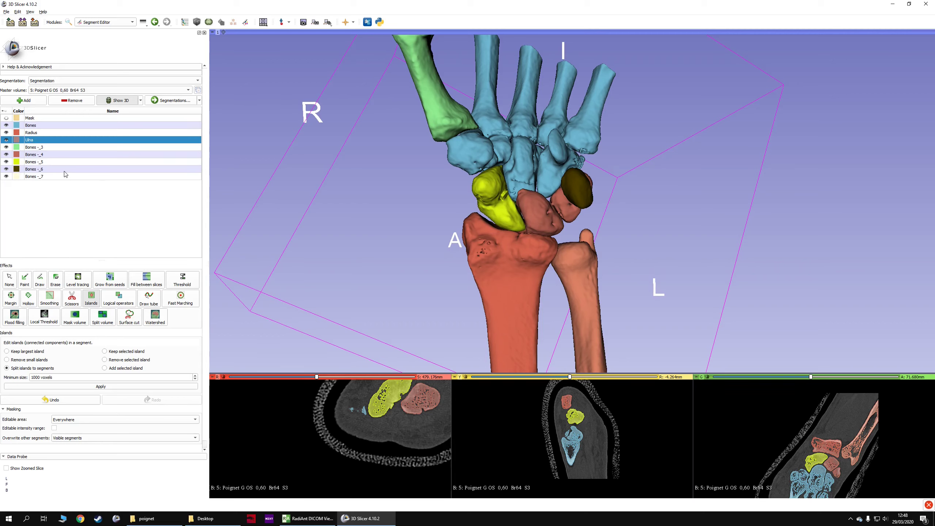
{"action": "left_click", "coordinate": [6, 162]}
{"action": "left_click", "coordinate": [33, 164]}
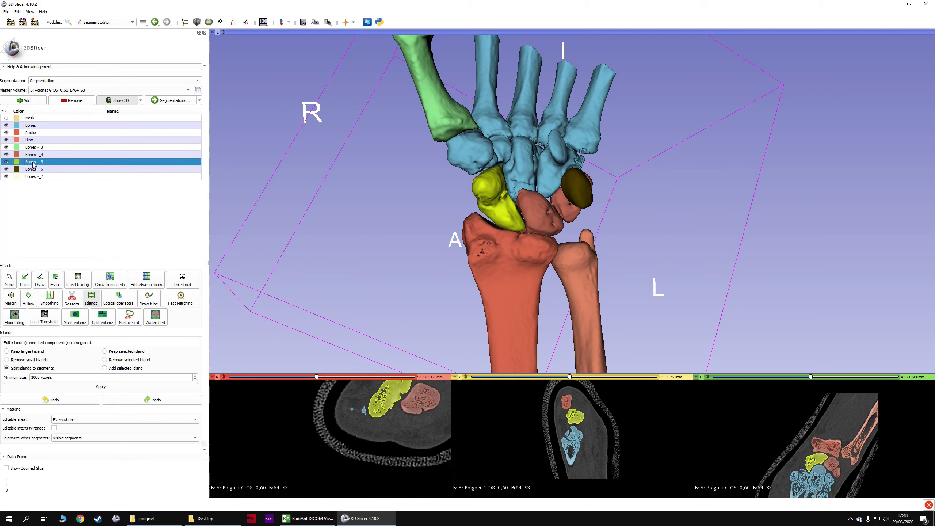
{"action": "right_click", "coordinate": [34, 165]}
{"action": "left_click", "coordinate": [54, 183]}
{"action": "right_click", "coordinate": [35, 156]}
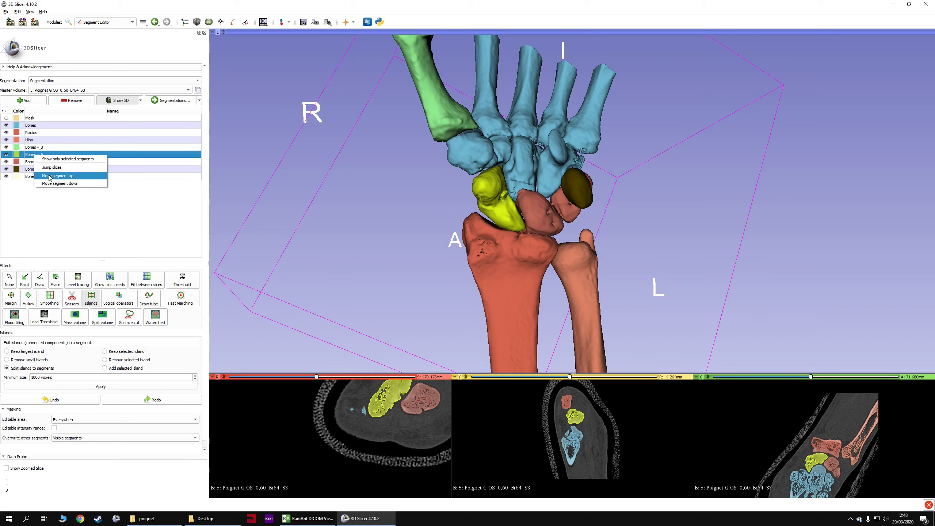
{"action": "left_click", "coordinate": [48, 175]}
Step: Rename the yellow Bones -_5 segment to Scaphoid
{"action": "double_click", "coordinate": [33, 147]}
{"action": "type", "text": "Scaphoid"}
{"action": "key", "text": "Return"}
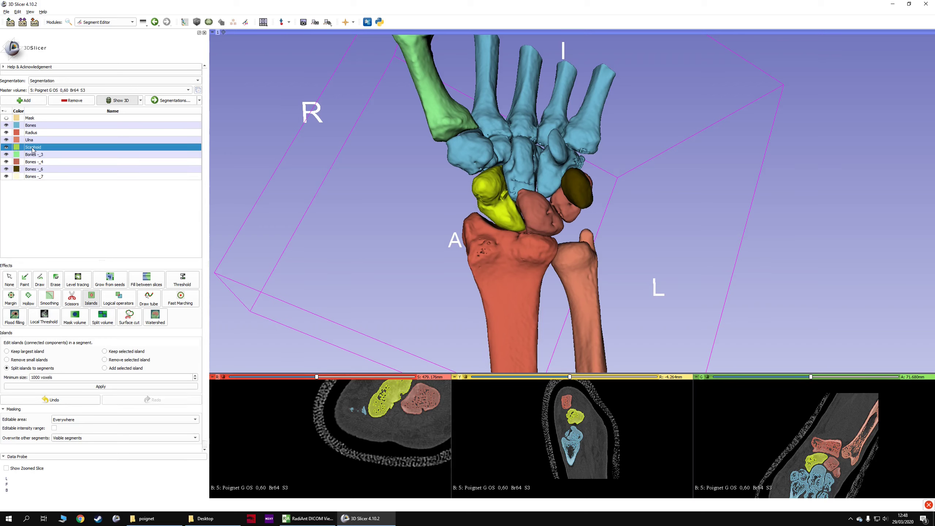
Step: Toggle the visibility of Bones -_3 and Bones -_4 to identify which bones they represent
{"action": "left_click", "coordinate": [7, 155]}
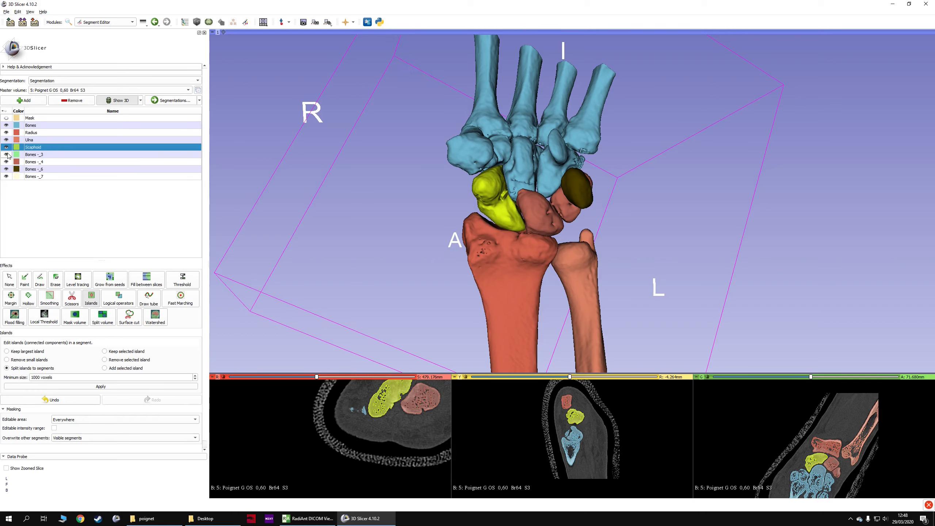
{"action": "left_click", "coordinate": [7, 155]}
{"action": "left_click", "coordinate": [6, 162]}
{"action": "left_click", "coordinate": [6, 162]}
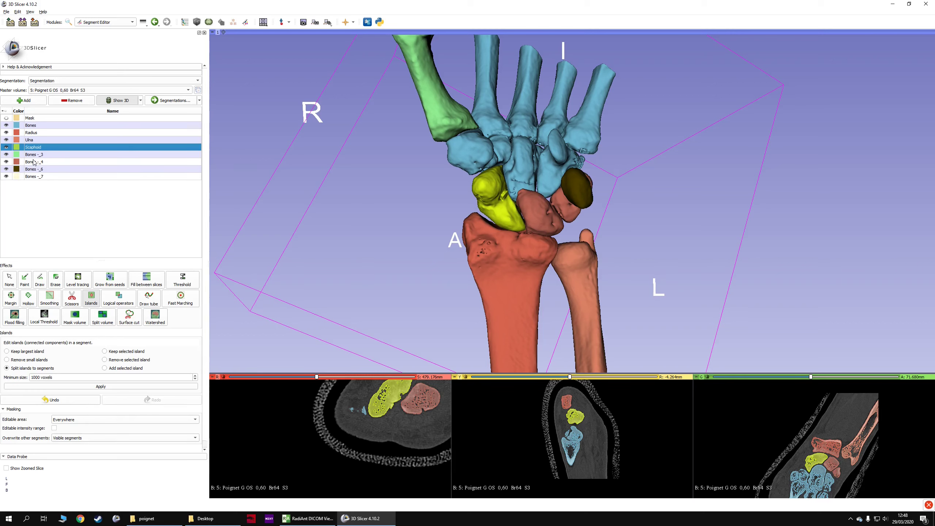
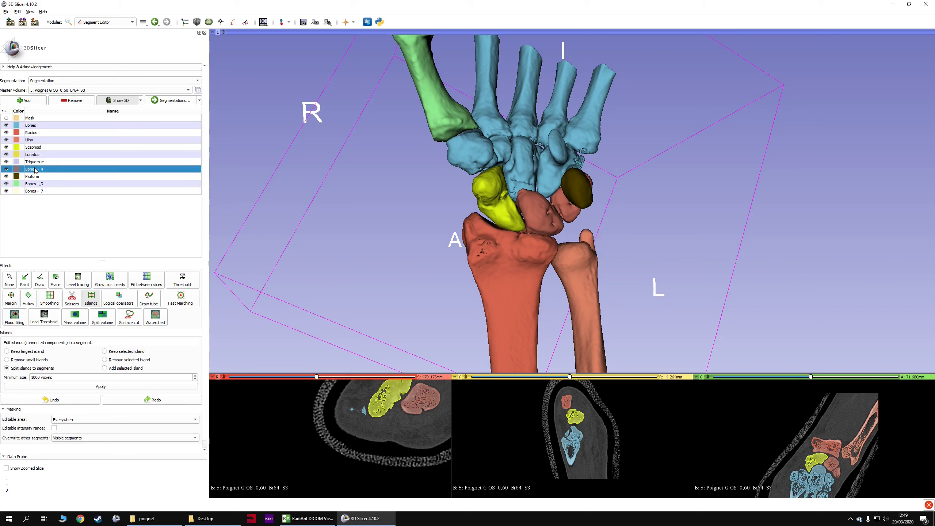
Step: Hide the Bones, Pisiform, Lunatum, Bones -_3, Bones -_7, Ulna and Radius segments
{"action": "left_click", "coordinate": [7, 170]}
{"action": "left_click", "coordinate": [6, 125]}
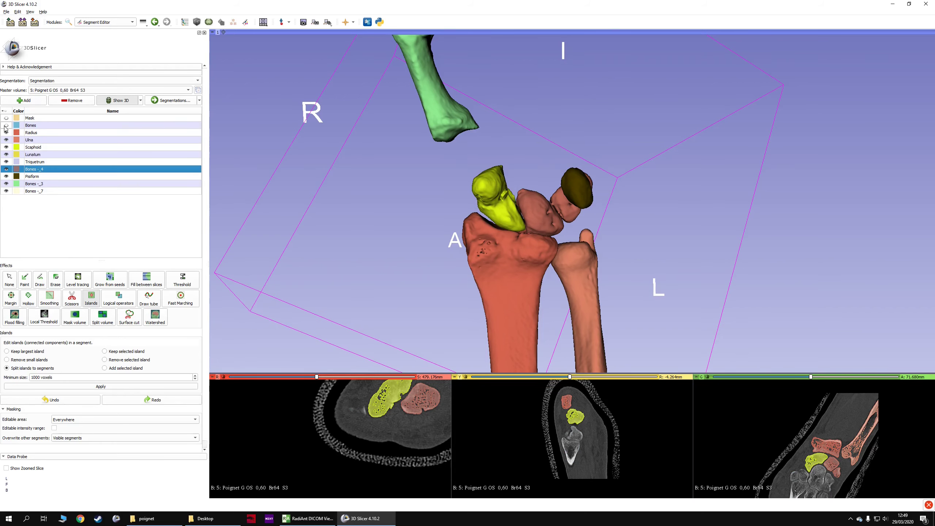
{"action": "left_click", "coordinate": [6, 176]}
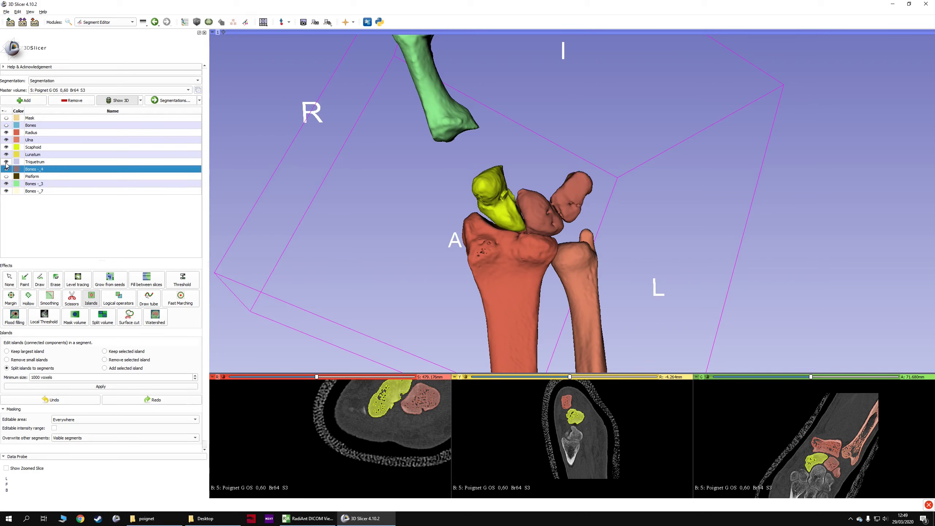
{"action": "left_click", "coordinate": [6, 154]}
{"action": "left_click", "coordinate": [6, 184]}
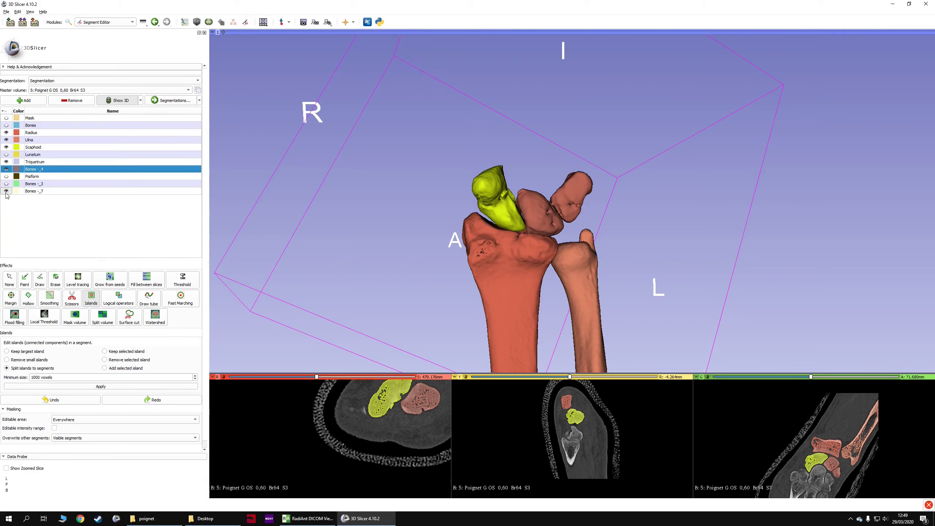
{"action": "left_click", "coordinate": [6, 140]}
{"action": "left_click", "coordinate": [6, 132]}
Step: Hide Scaphoid and show the two joined bones of Bones -_4 close up, facing the gap between them
{"action": "left_click_drag", "start_coordinate": [388, 207], "coordinate": [404, 225]}
{"action": "left_click", "coordinate": [6, 147]}
{"action": "left_click_drag", "start_coordinate": [235, 187], "coordinate": [282, 183]}
{"action": "scroll", "coordinate": [428, 203], "scroll_direction": "up", "scroll_amount": 3}
{"action": "left_click_drag", "start_coordinate": [429, 203], "coordinate": [448, 160]}
{"action": "scroll", "coordinate": [448, 156], "scroll_direction": "down", "scroll_amount": 4}
{"action": "left_click", "coordinate": [7, 148]}
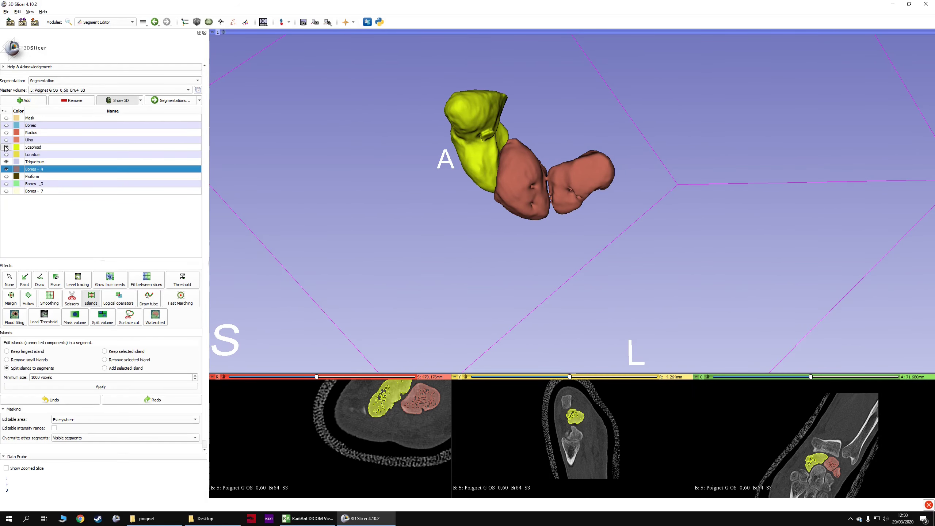
{"action": "left_click", "coordinate": [6, 147]}
{"action": "left_click_drag", "start_coordinate": [501, 155], "coordinate": [509, 225]}
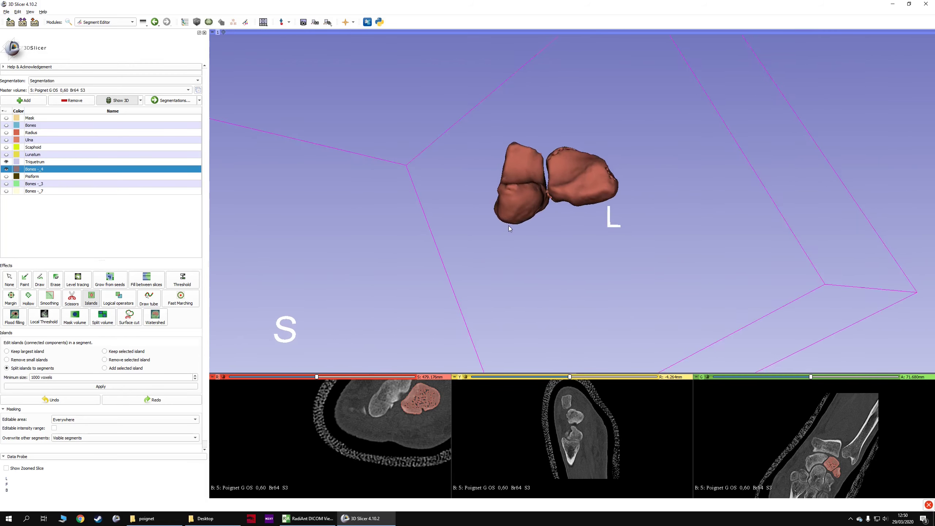
{"action": "scroll", "coordinate": [508, 225], "scroll_direction": "up", "scroll_amount": 6}
{"action": "middle_click_drag", "start_coordinate": [519, 202], "coordinate": [537, 196]}
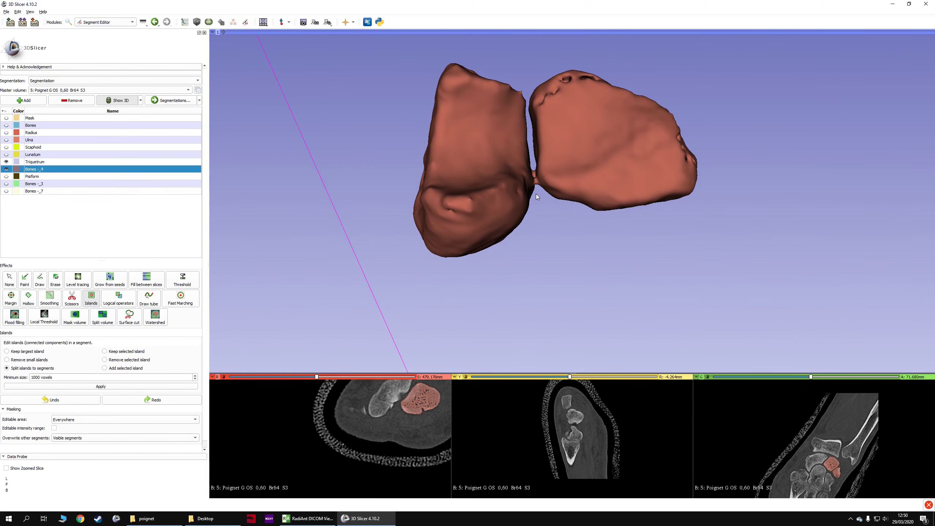
Step: Fill Lunatum using free-form Scissors set to Fill inside, restricted to Inside Bones -_4, outlining the lunate bone up to the gap
{"action": "left_click", "coordinate": [18, 155]}
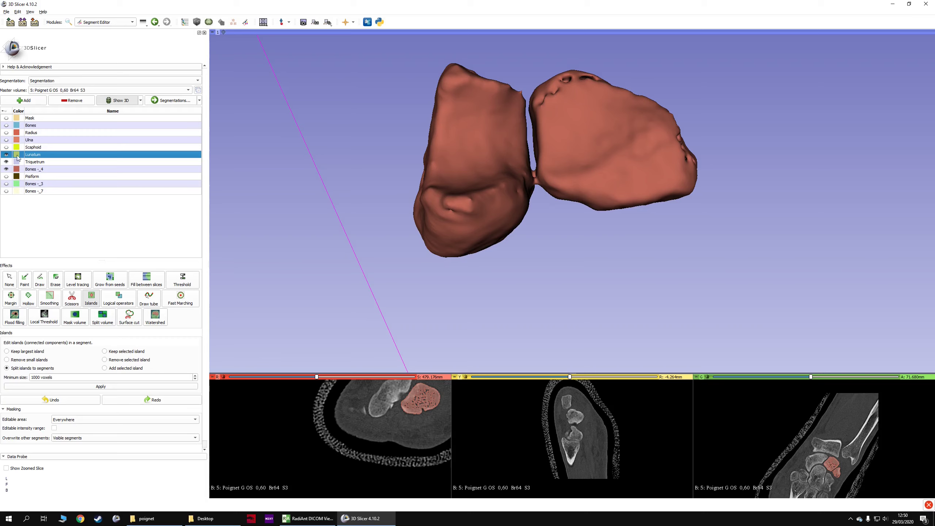
{"action": "left_click", "coordinate": [75, 299]}
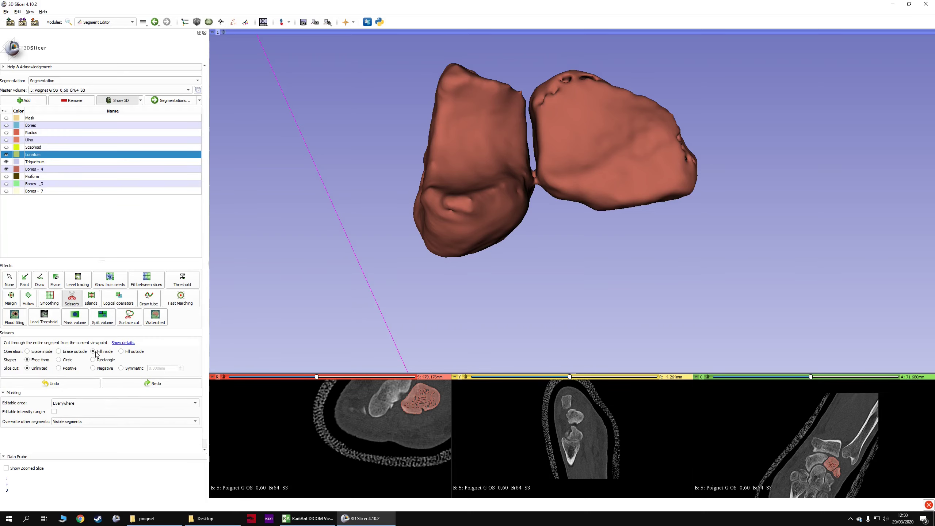
{"action": "left_click", "coordinate": [58, 403]}
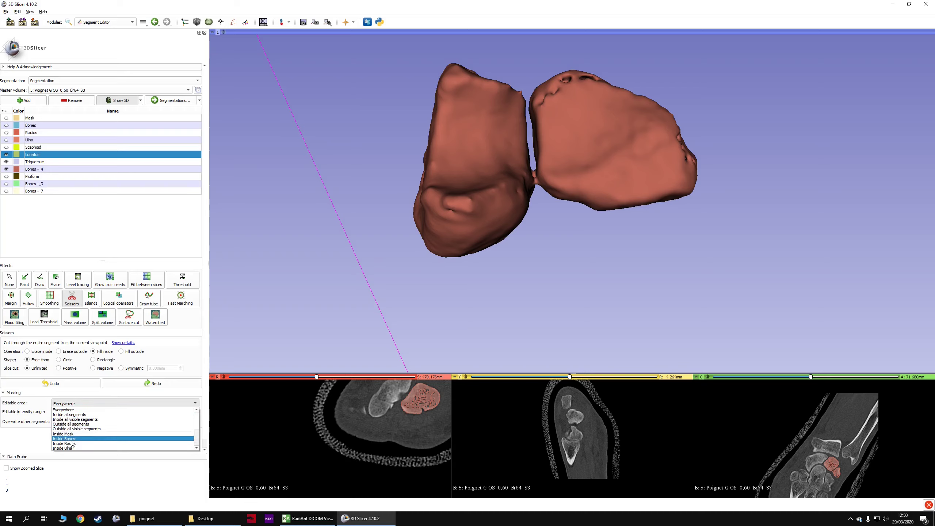
{"action": "scroll", "coordinate": [74, 442], "scroll_direction": "down", "scroll_amount": 3}
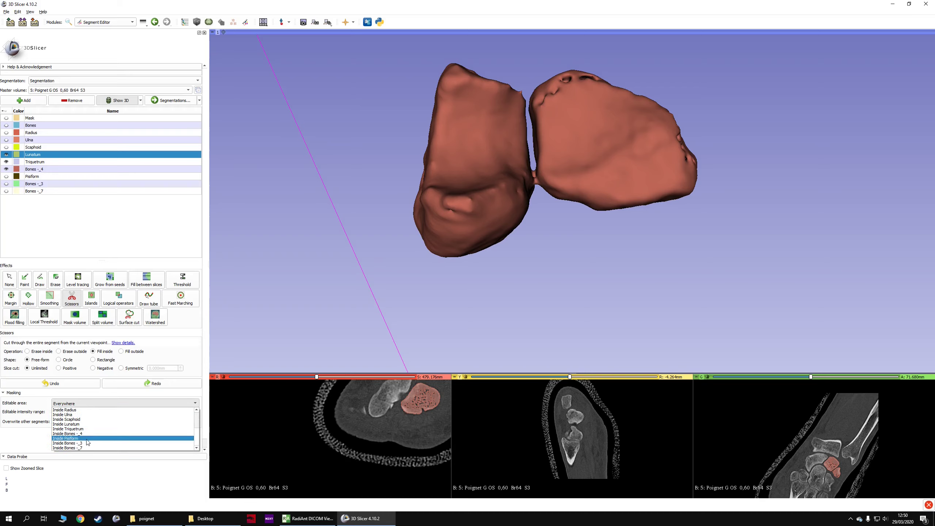
{"action": "left_click", "coordinate": [86, 434]}
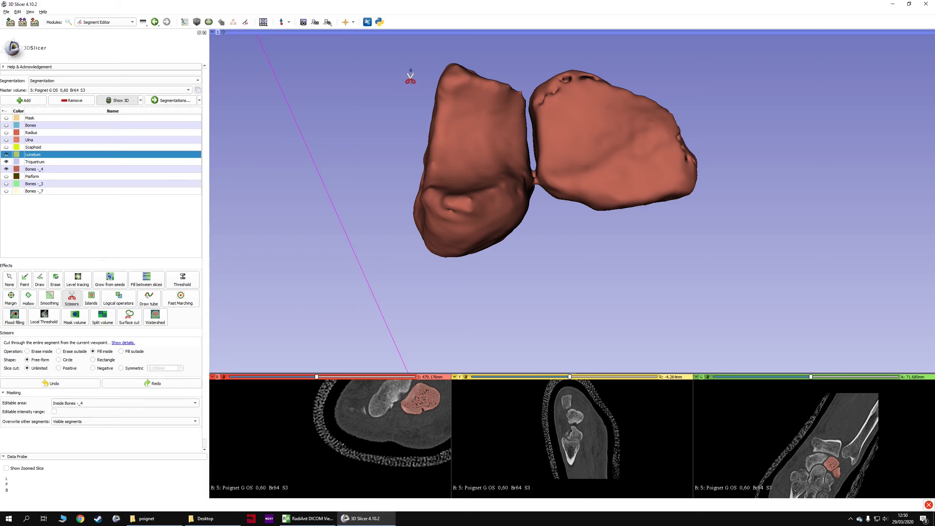
{"action": "mouse_move", "coordinate": [386, 62]}
{"action": "left_mouse_down"}
{"action": "mouse_move", "coordinate": [470, 45]}
{"action": "mouse_move", "coordinate": [521, 78]}
{"action": "mouse_move", "coordinate": [534, 182]}
{"action": "mouse_move", "coordinate": [513, 272]}
{"action": "mouse_move", "coordinate": [327, 144]}
{"action": "mouse_move", "coordinate": [328, 133]}
{"action": "left_mouse_up"}
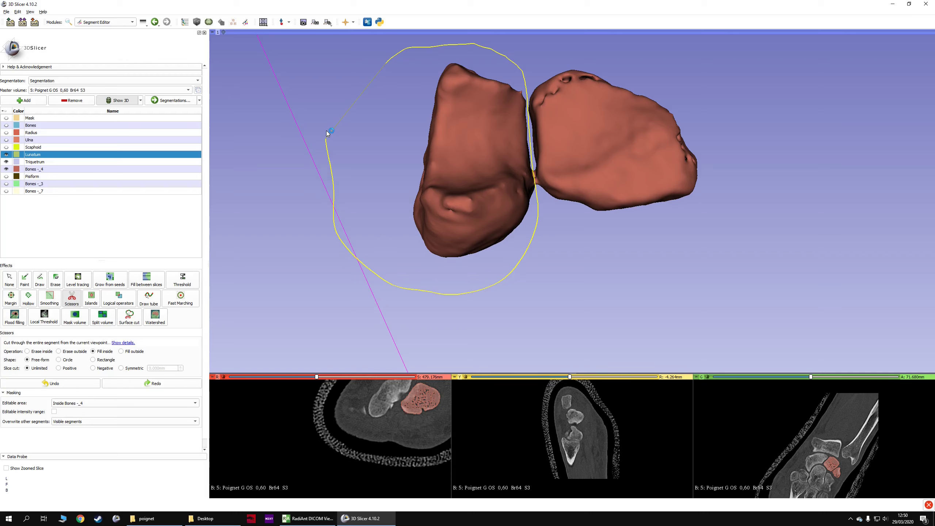
{"action": "left_click_drag", "start_coordinate": [328, 133], "coordinate": [327, 133]}
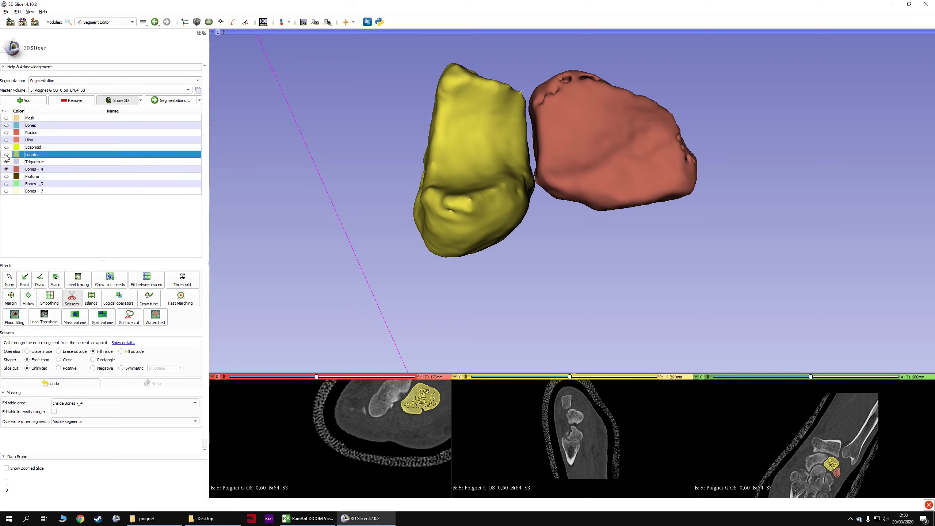
Step: Assign the remaining bone of Bones -_4 to Triquetrum using Islands with Add selected island, keeping the edit restricted to Inside Bones -_4
{"action": "left_click", "coordinate": [6, 162]}
{"action": "left_click", "coordinate": [7, 169]}
{"action": "left_click", "coordinate": [6, 169]}
{"action": "left_click", "coordinate": [33, 162]}
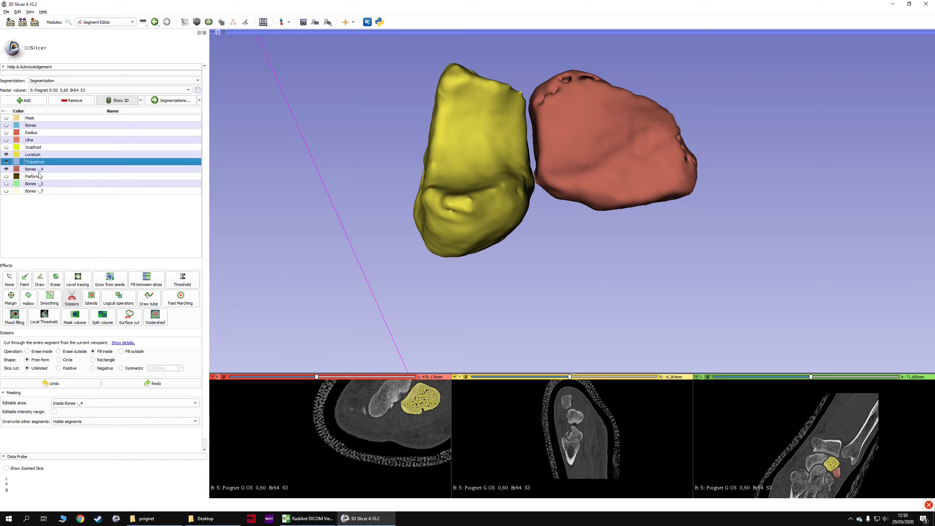
{"action": "left_click", "coordinate": [91, 298]}
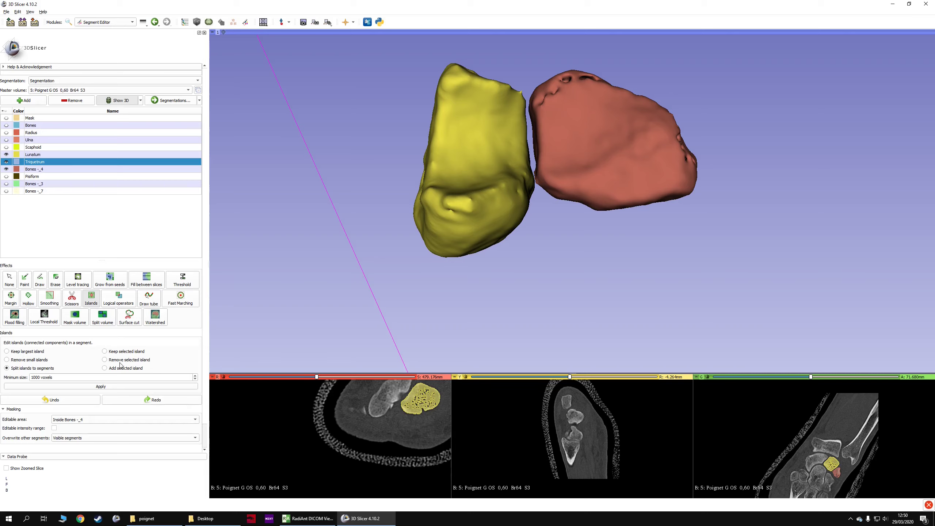
{"action": "left_click", "coordinate": [105, 368]}
{"action": "scroll", "coordinate": [433, 408], "scroll_direction": "down", "scroll_amount": 10}
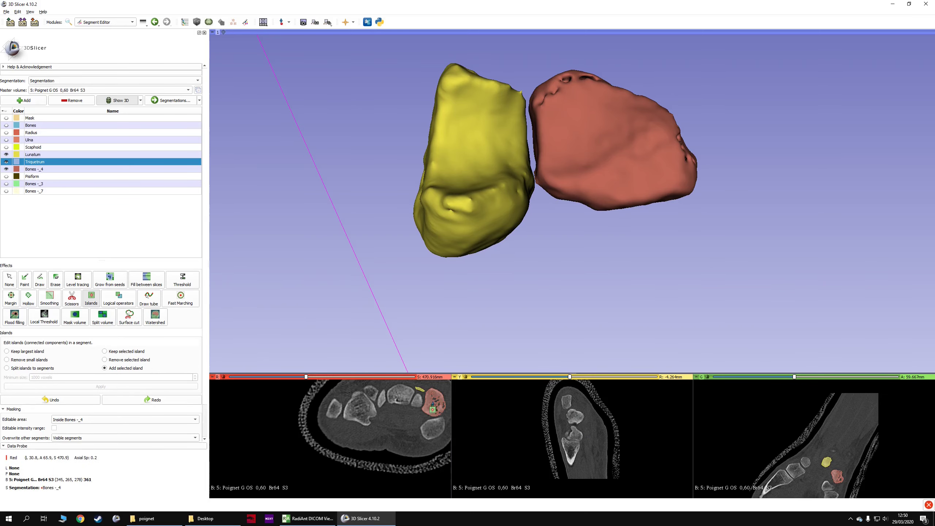
{"action": "left_click", "coordinate": [433, 408]}
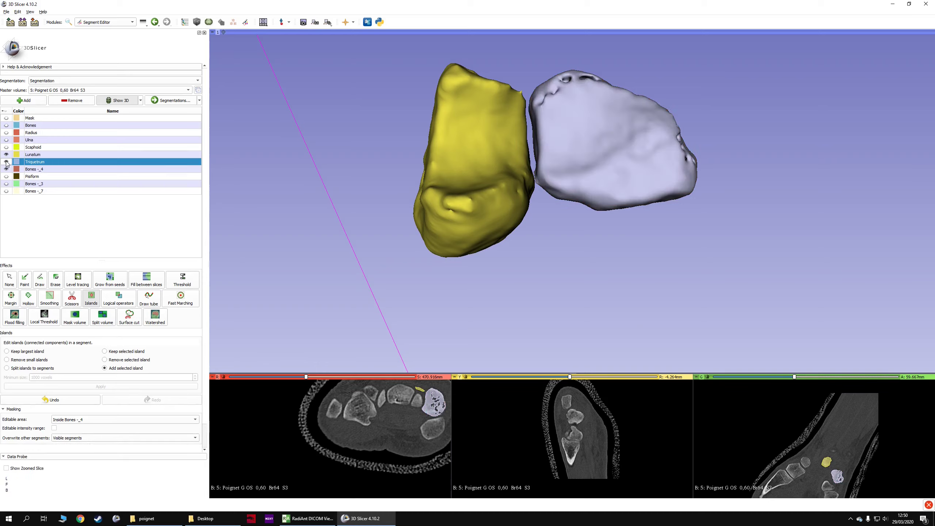
Step: Hide the Triquetrum and Lunatum segments and delete the leftover Bones -_4 segment
{"action": "left_click", "coordinate": [6, 161]}
{"action": "left_click", "coordinate": [7, 155]}
{"action": "left_click", "coordinate": [26, 169]}
{"action": "left_click", "coordinate": [63, 104]}
Step: Show Scaphoid, Lunatum, Triquetrum, Pisiform, Radius, Ulna and Bones together and inspect the wrist from its palm side
{"action": "left_click", "coordinate": [6, 147]}
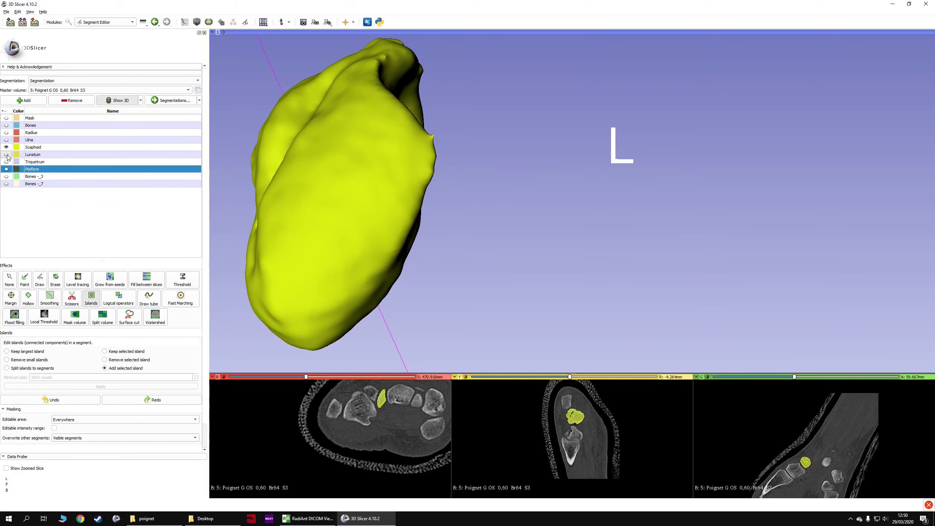
{"action": "left_click", "coordinate": [7, 155]}
{"action": "left_click", "coordinate": [6, 162]}
{"action": "left_click", "coordinate": [6, 170]}
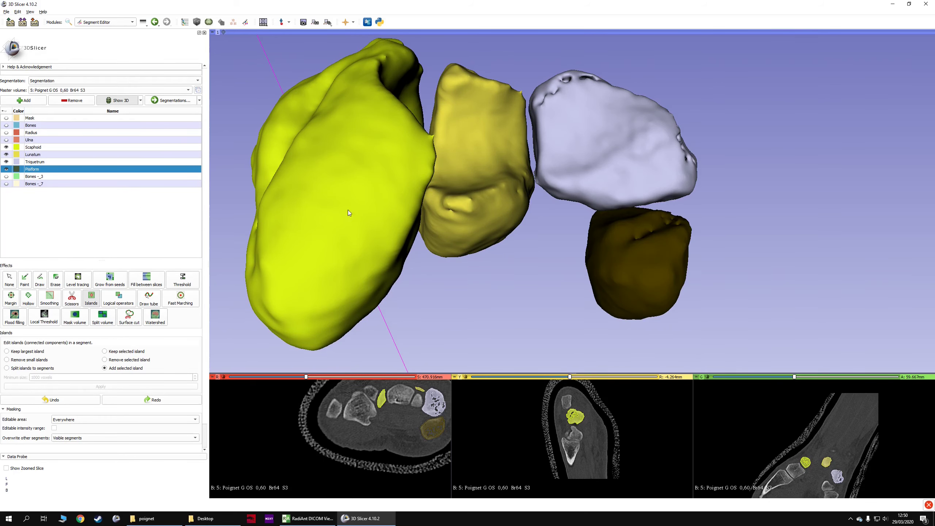
{"action": "scroll", "coordinate": [371, 223], "scroll_direction": "down", "scroll_amount": 5}
{"action": "left_click", "coordinate": [7, 133]}
{"action": "left_click", "coordinate": [6, 140]}
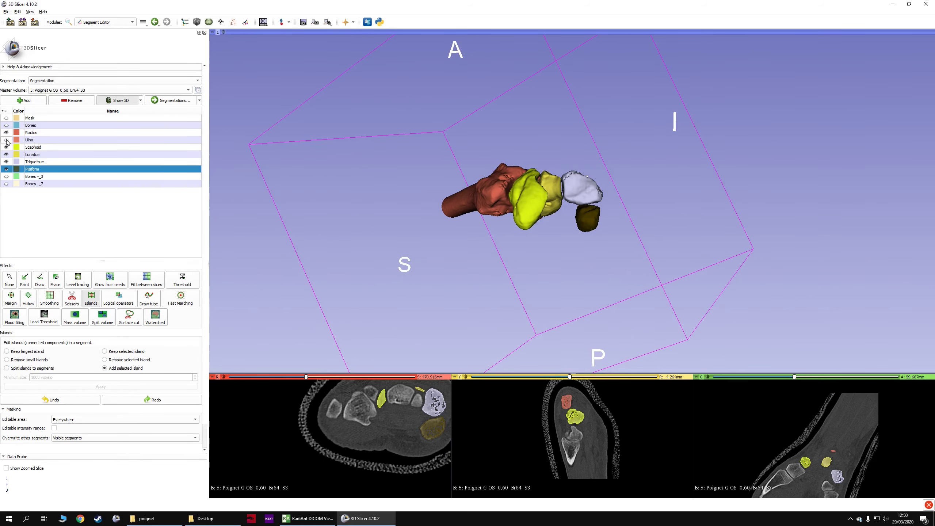
{"action": "left_click_drag", "start_coordinate": [479, 185], "coordinate": [371, 176]}
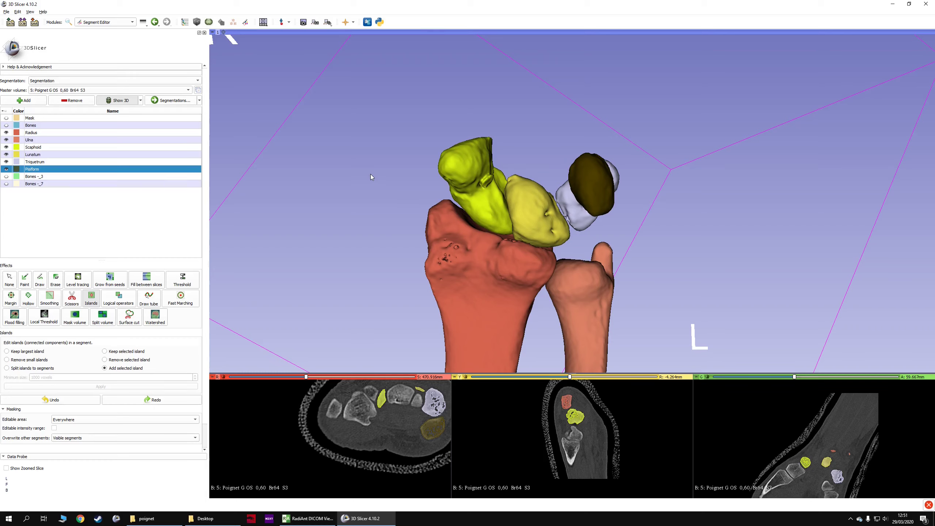
{"action": "left_click", "coordinate": [6, 125]}
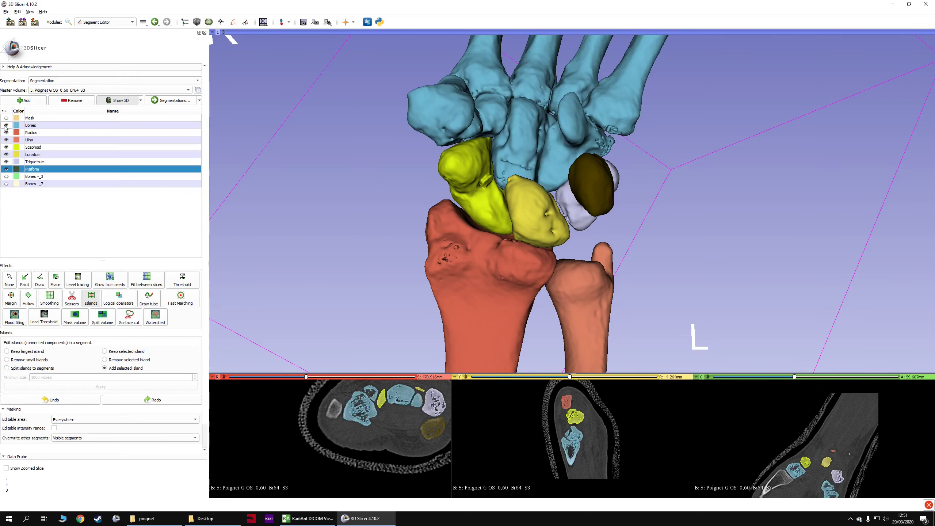
{"action": "left_click_drag", "start_coordinate": [236, 184], "coordinate": [436, 136]}
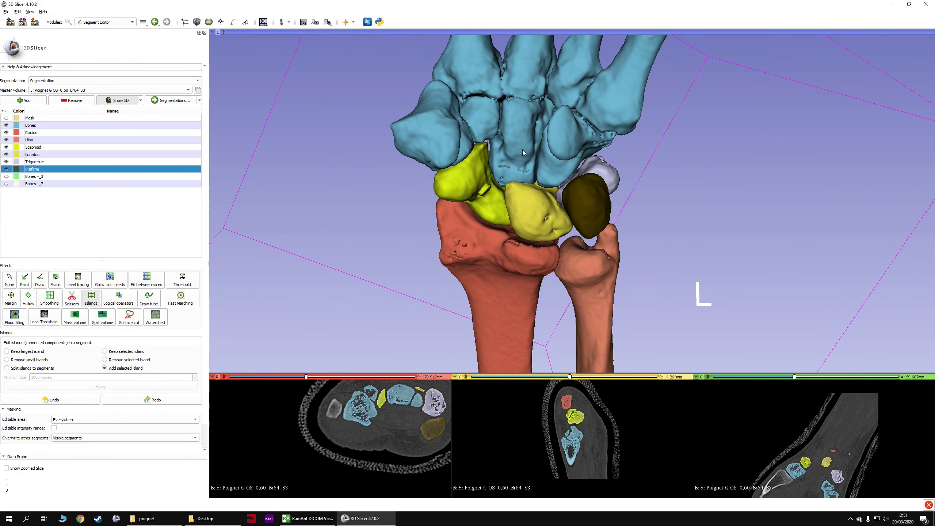
{"action": "left_click_drag", "start_coordinate": [639, 89], "coordinate": [716, 128]}
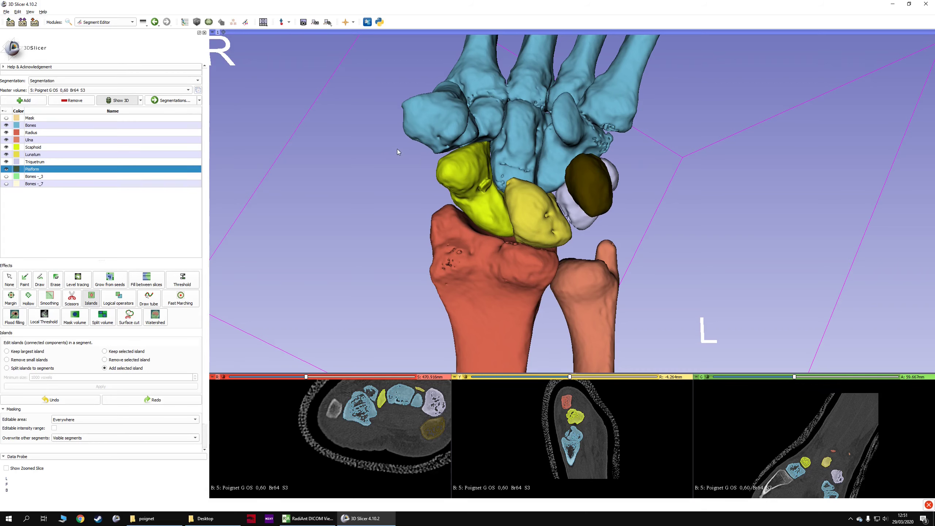
{"action": "left_click_drag", "start_coordinate": [398, 149], "coordinate": [348, 146]}
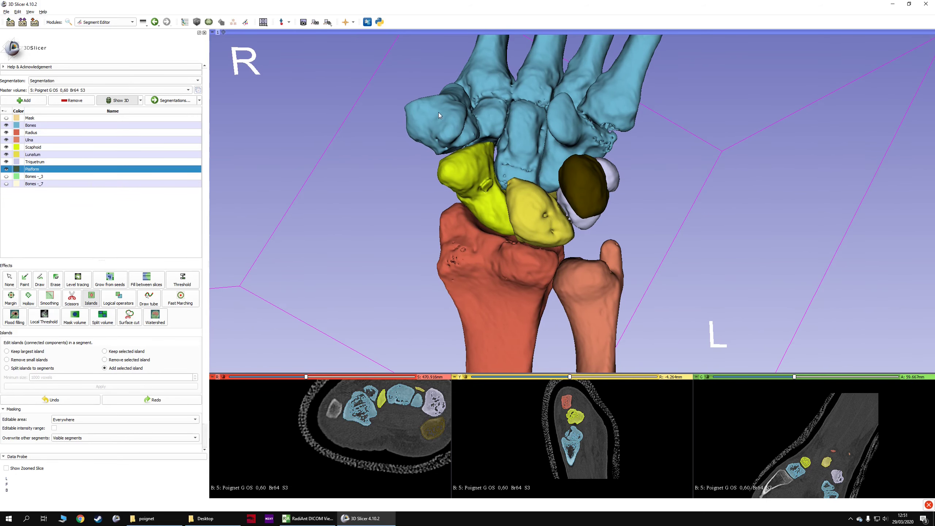
Step: Toggle the visibility of Bones -_3 and Bones -_7 to check where these fragments lie relative to the hand
{"action": "left_click", "coordinate": [6, 176]}
{"action": "left_click", "coordinate": [5, 176]}
{"action": "scroll", "coordinate": [286, 228], "scroll_direction": "down", "scroll_amount": 5}
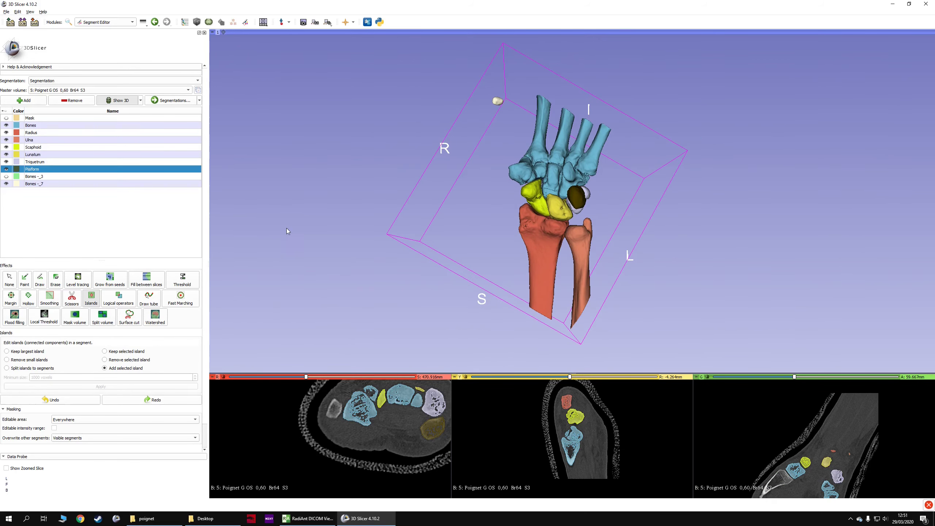
{"action": "left_click", "coordinate": [6, 184]}
Step: Add four new segments for the distal carpal bones and rename the first one Trapez
{"action": "left_click", "coordinate": [27, 102]}
{"action": "left_click", "coordinate": [27, 101]}
{"action": "left_click", "coordinate": [27, 102]}
{"action": "left_click", "coordinate": [27, 102]}
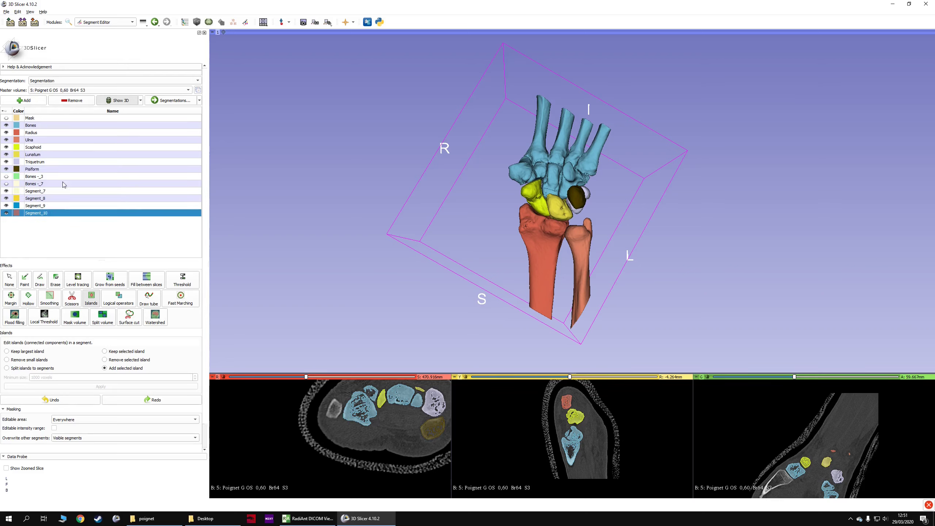
{"action": "double_click", "coordinate": [37, 191]}
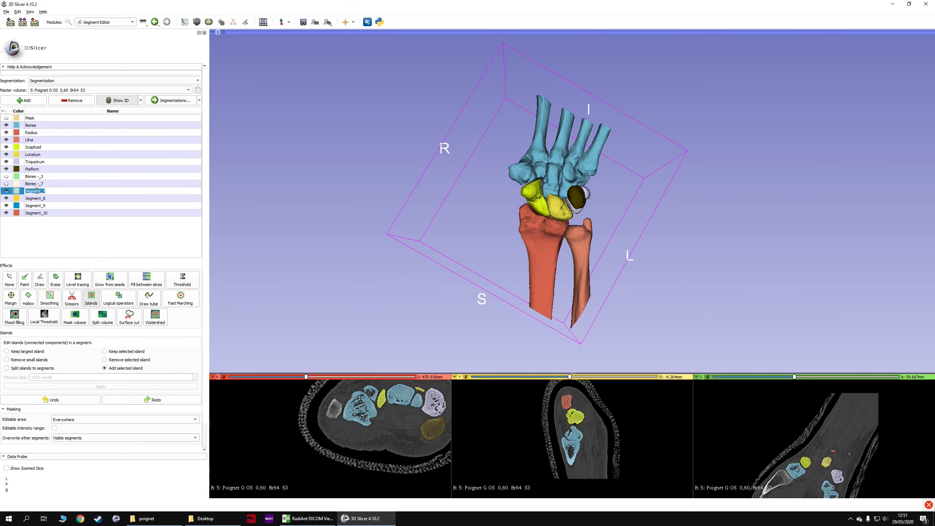
{"action": "type", "text": "Trapez"}
{"action": "key", "text": "Return"}
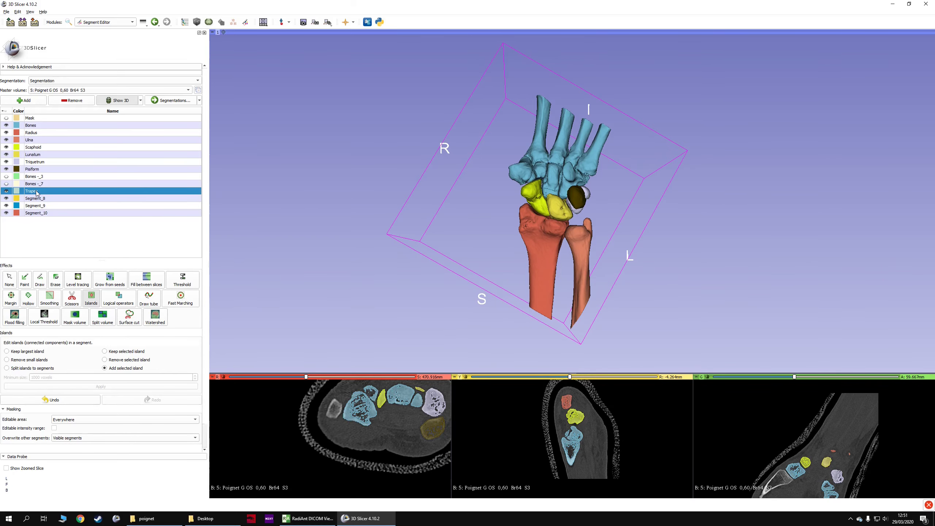
Step: Hide Pisiform, Triquetrum, Lunatum, Scaphoid, Ulna and Radius, leaving Bones shown close up at the distal carpal row
{"action": "scroll", "coordinate": [419, 175], "scroll_direction": "up", "scroll_amount": 5}
{"action": "scroll", "coordinate": [339, 91], "scroll_direction": "up", "scroll_amount": 3}
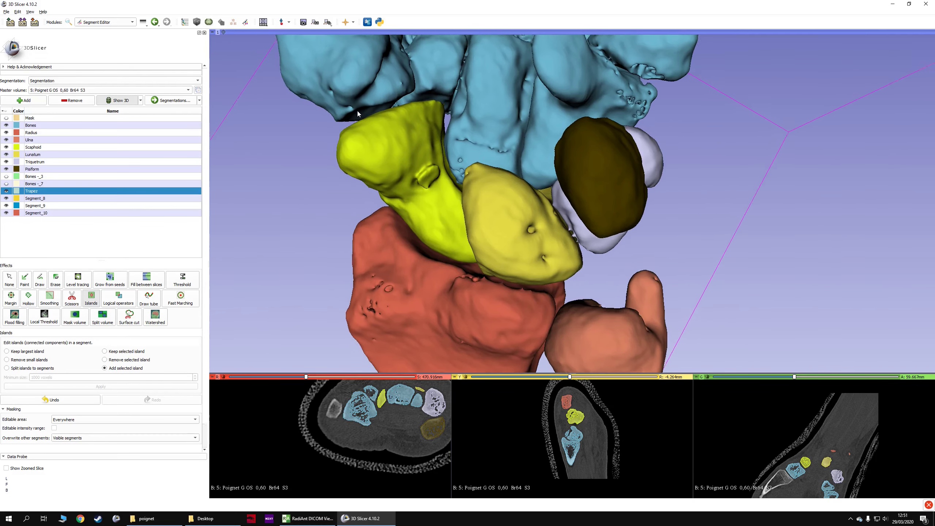
{"action": "middle_click_drag", "start_coordinate": [357, 112], "coordinate": [363, 133]}
{"action": "left_click_drag", "start_coordinate": [362, 133], "coordinate": [389, 149]}
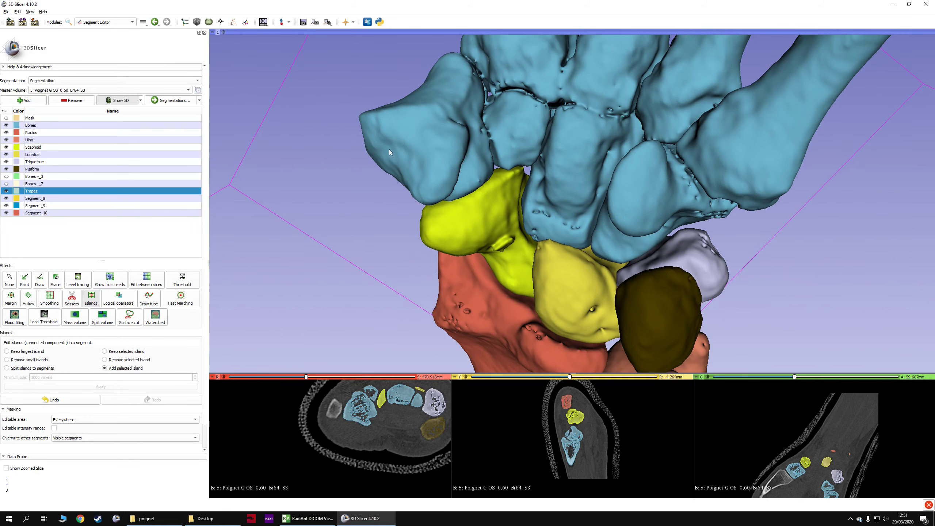
{"action": "left_click", "coordinate": [6, 170]}
{"action": "left_click", "coordinate": [5, 162]}
{"action": "left_click", "coordinate": [6, 155]}
{"action": "left_click", "coordinate": [5, 147]}
{"action": "left_click", "coordinate": [6, 140]}
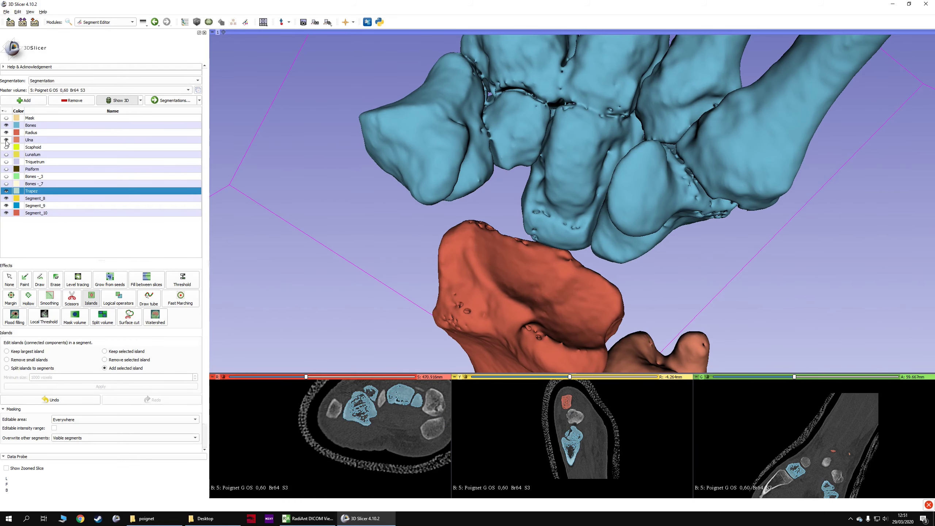
{"action": "left_click", "coordinate": [6, 132]}
{"action": "left_click", "coordinate": [6, 125]}
{"action": "left_click", "coordinate": [6, 125]}
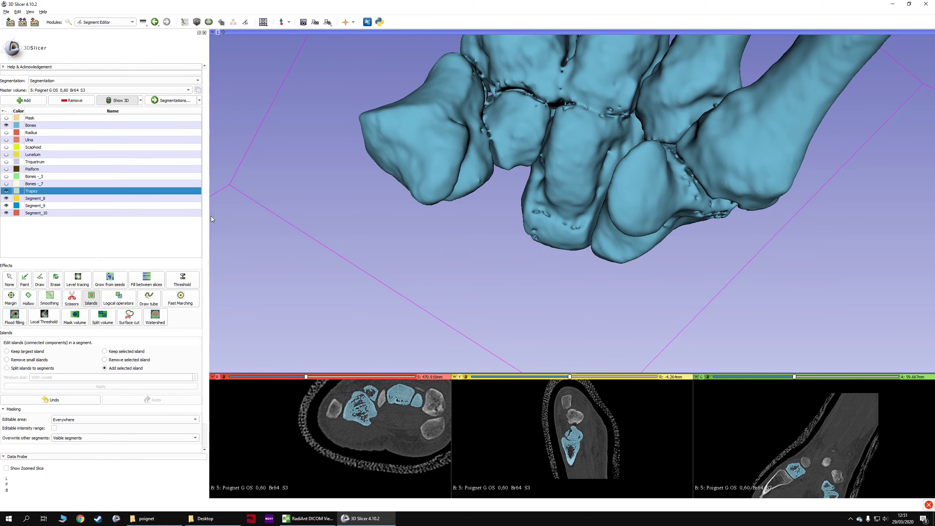
Step: Enlarge the slice views, bring them to the distal carpal bones and activate the Paint effect
{"action": "left_click_drag", "start_coordinate": [572, 372], "coordinate": [572, 255]}
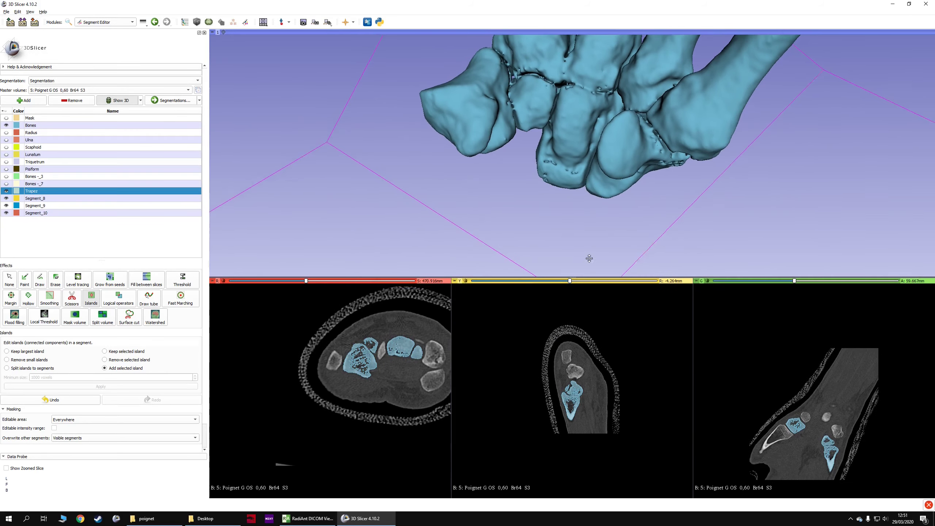
{"action": "left_click_drag", "start_coordinate": [434, 150], "coordinate": [424, 176]}
{"action": "key", "text": "shift"}
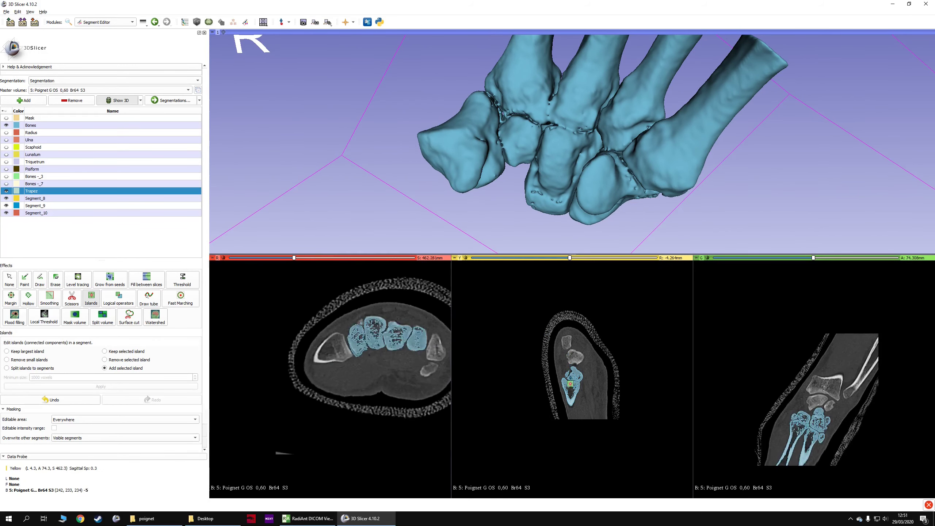
{"action": "left_click", "coordinate": [24, 279]}
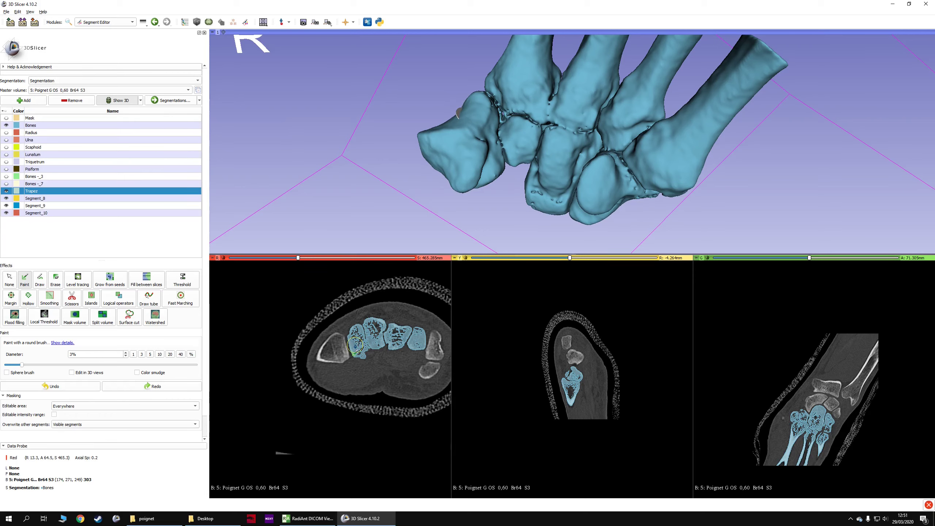
Step: Change the colour of the Bones segment to yellow (#cfd220)
{"action": "double_click", "coordinate": [16, 125]}
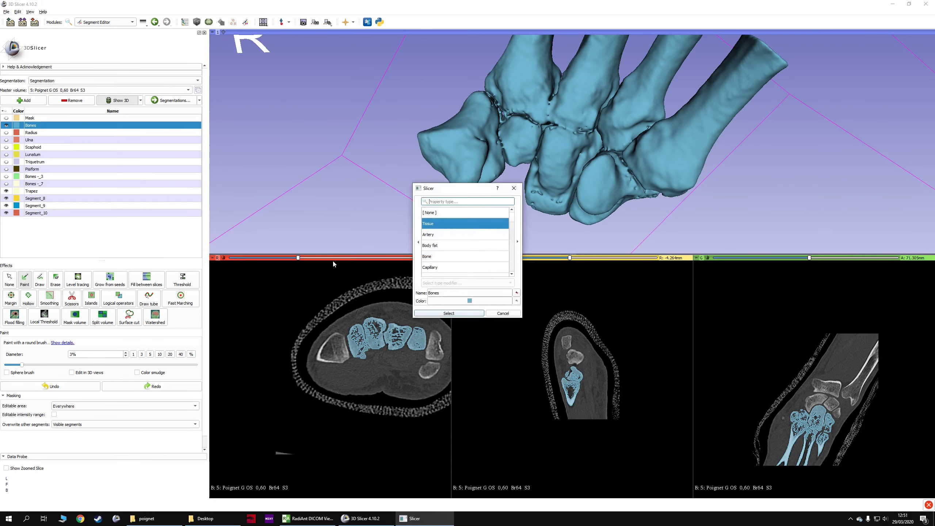
{"action": "left_click", "coordinate": [518, 229]}
{"action": "left_click_drag", "start_coordinate": [519, 230], "coordinate": [539, 205]}
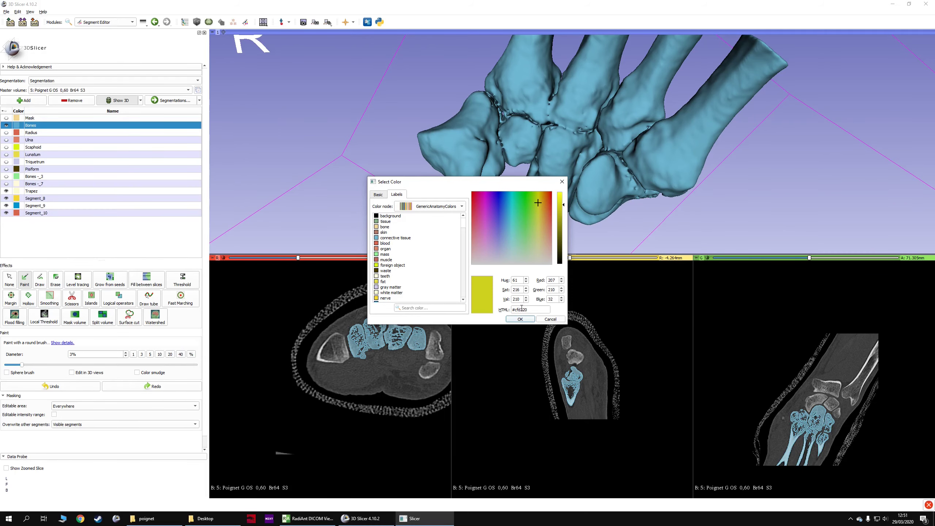
{"action": "left_click", "coordinate": [520, 319]}
{"action": "left_click", "coordinate": [429, 313]}
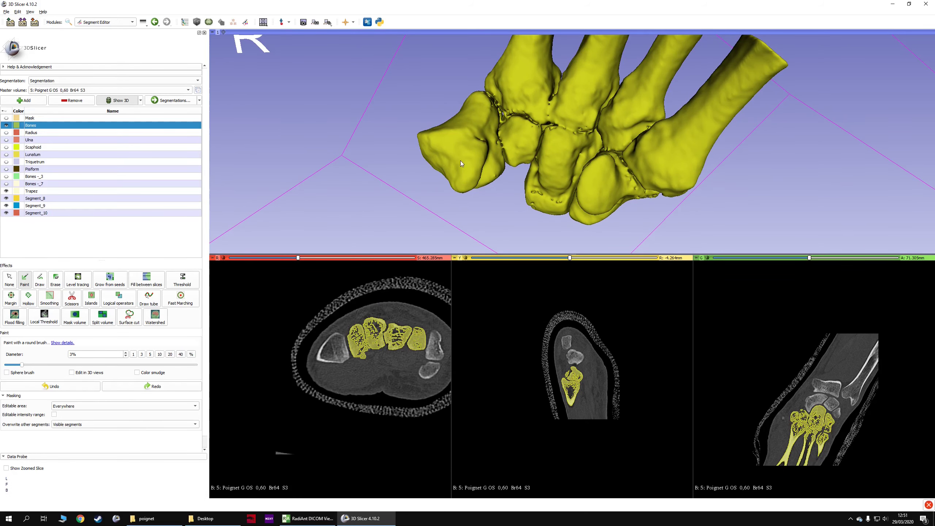
Step: Make Trapez the active segment and turn on the sphere brush for Paint
{"action": "scroll", "coordinate": [461, 163], "scroll_direction": "up", "scroll_amount": 5}
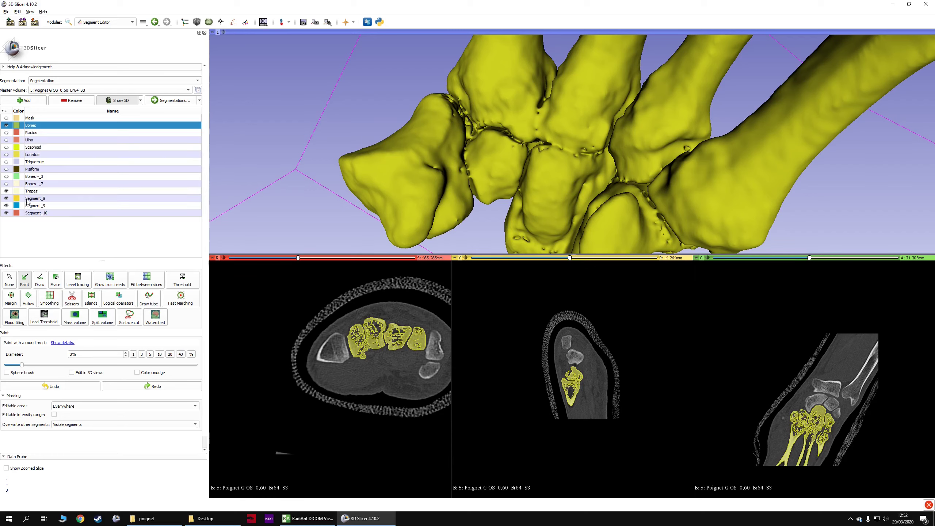
{"action": "left_click", "coordinate": [35, 191]}
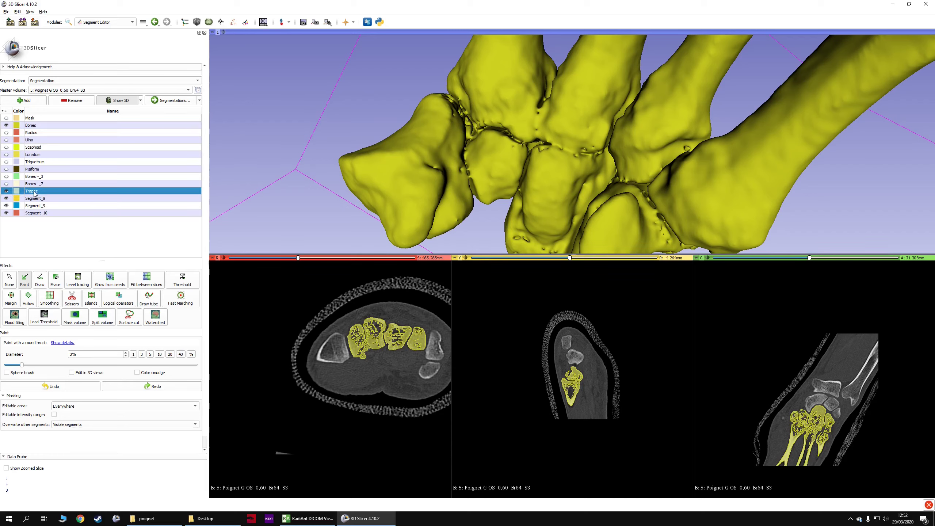
{"action": "scroll", "coordinate": [341, 341], "scroll_direction": "up", "scroll_amount": 5, "text": "ctrl"}
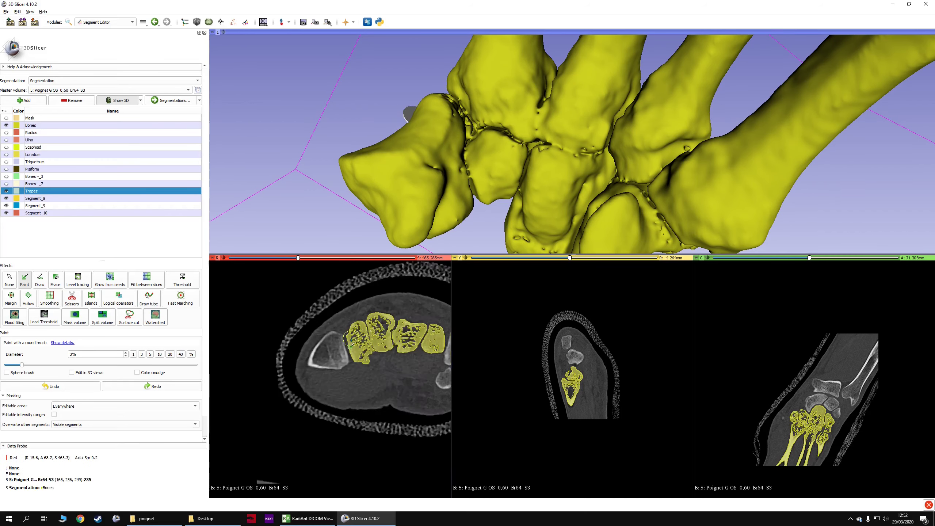
{"action": "scroll", "coordinate": [342, 341], "scroll_direction": "up", "scroll_amount": 3}
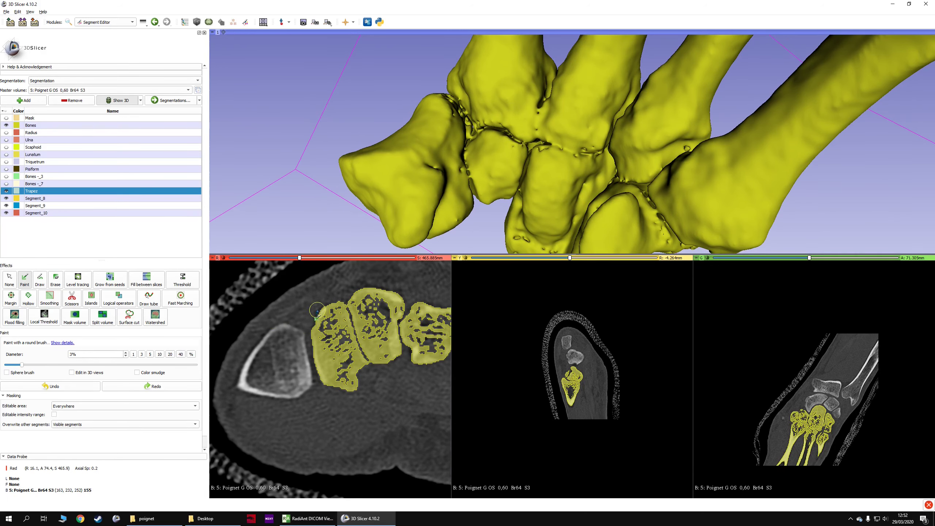
{"action": "left_click", "coordinate": [7, 373]}
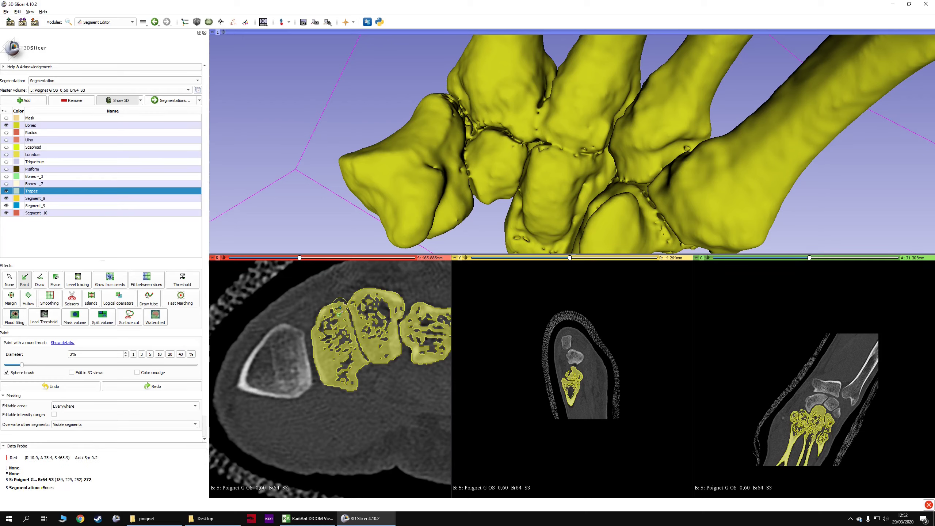
Step: Show the trapezium close up in all three slice views and set the sphere brush diameter to 6%
{"action": "key", "text": "shift"}
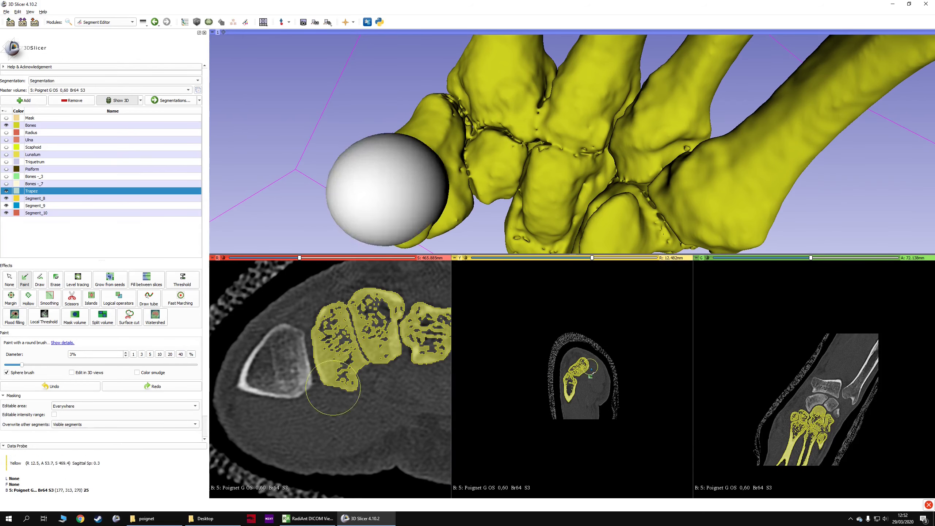
{"action": "scroll", "coordinate": [590, 377], "scroll_direction": "up", "scroll_amount": 5, "text": "ctrl"}
{"action": "scroll", "coordinate": [731, 386], "scroll_direction": "up", "scroll_amount": 4, "text": "ctrl"}
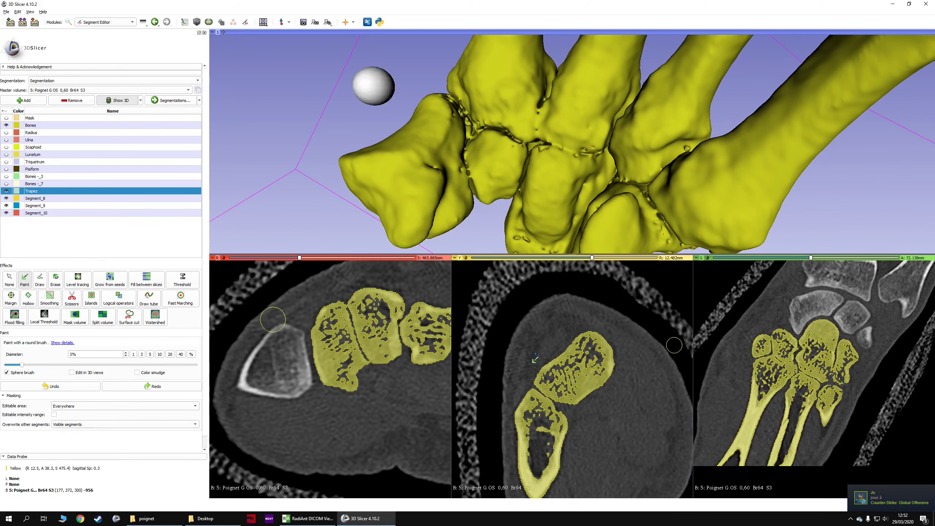
{"action": "scroll", "coordinate": [745, 355], "scroll_direction": "up", "scroll_amount": 3, "text": "ctrl"}
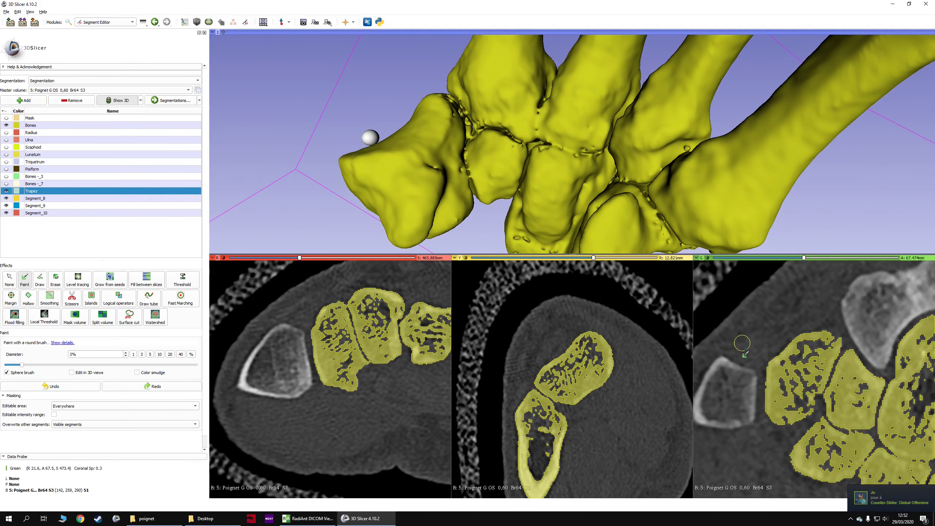
{"action": "scroll", "coordinate": [746, 349], "scroll_direction": "up", "scroll_amount": 2, "text": "ctrl"}
{"action": "scroll", "coordinate": [323, 336], "scroll_direction": "up", "scroll_amount": 1}
{"action": "key", "text": "shift"}
{"action": "scroll", "coordinate": [324, 336], "scroll_direction": "up", "scroll_amount": 4, "text": "shift"}
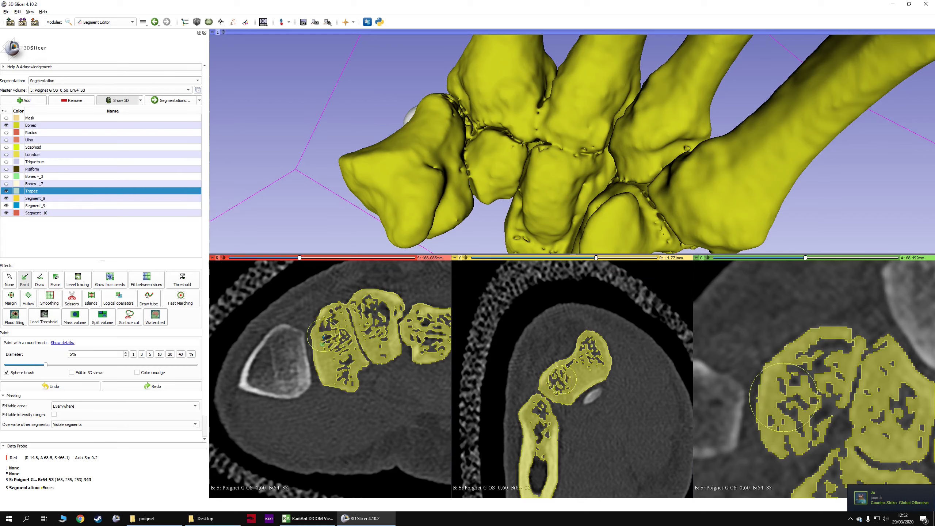
{"action": "scroll", "coordinate": [324, 336], "scroll_direction": "up", "scroll_amount": 1, "text": "shift"}
{"action": "left_click_drag", "start_coordinate": [323, 336], "coordinate": [345, 383]}
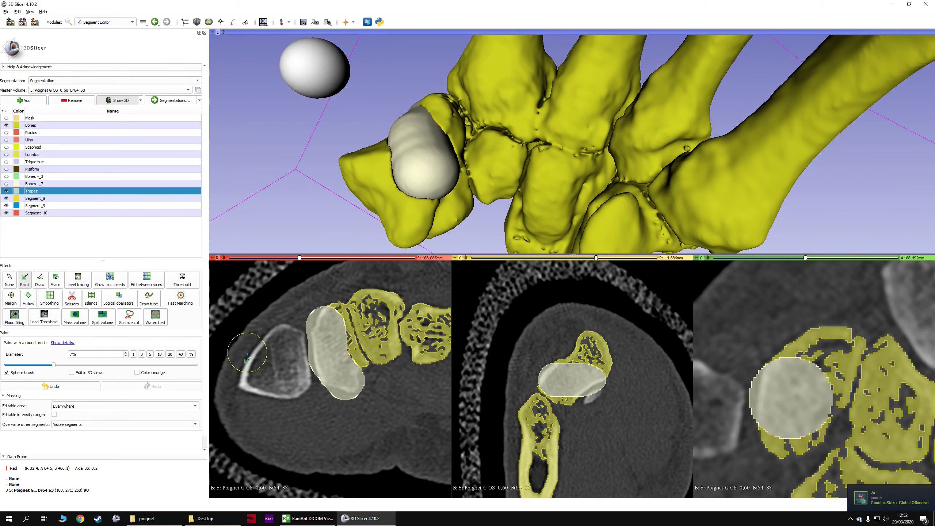
{"action": "scroll", "coordinate": [360, 234], "scroll_direction": "up", "scroll_amount": 2}
{"action": "scroll", "coordinate": [361, 235], "scroll_direction": "down", "scroll_amount": 3}
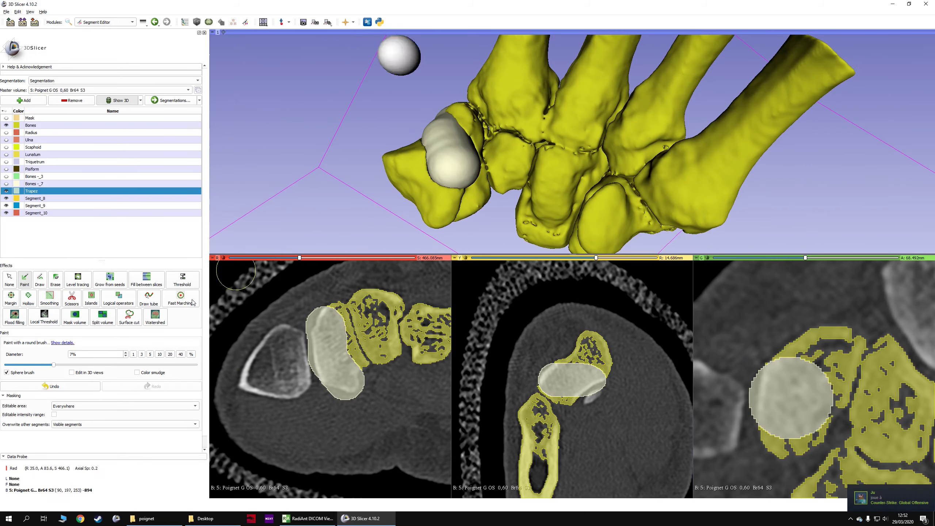
{"action": "left_click", "coordinate": [66, 388]}
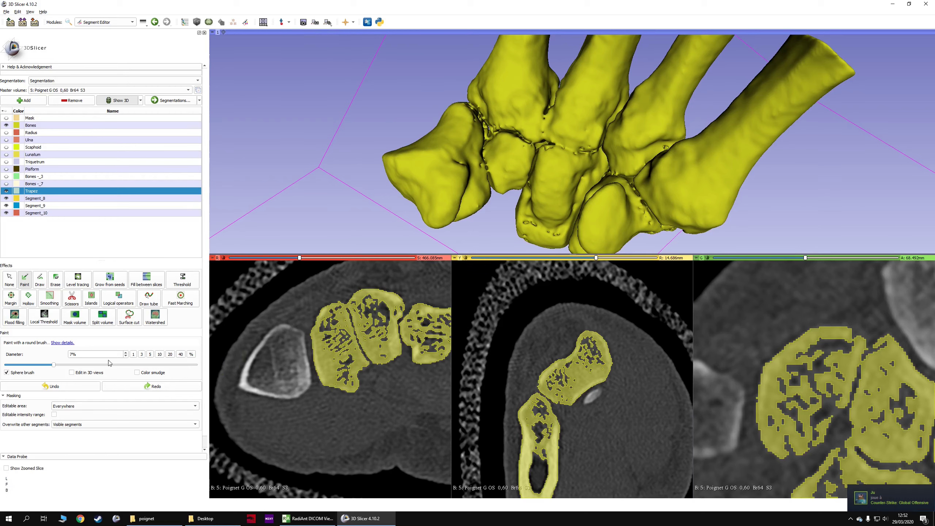
Step: Restrict the painting's editable area to the inside of the Bones segment
{"action": "left_click", "coordinate": [66, 409]}
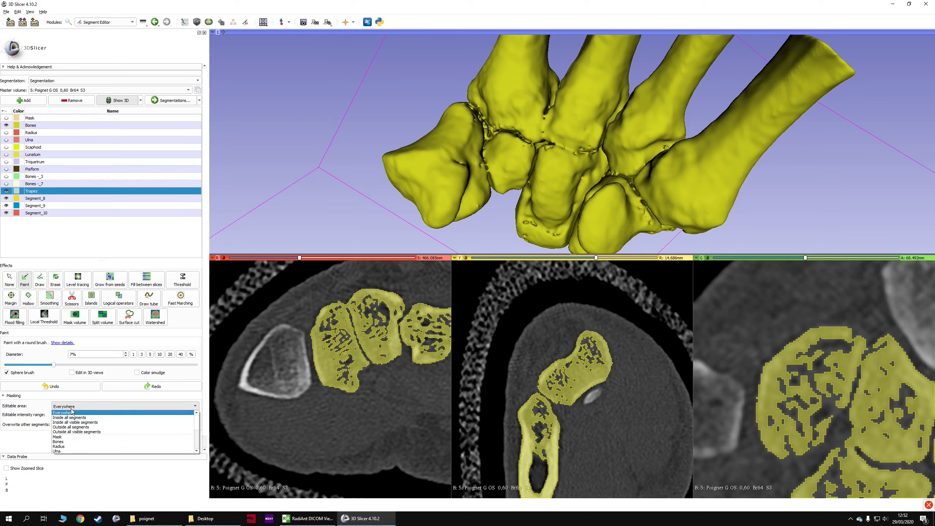
{"action": "left_click", "coordinate": [67, 442]}
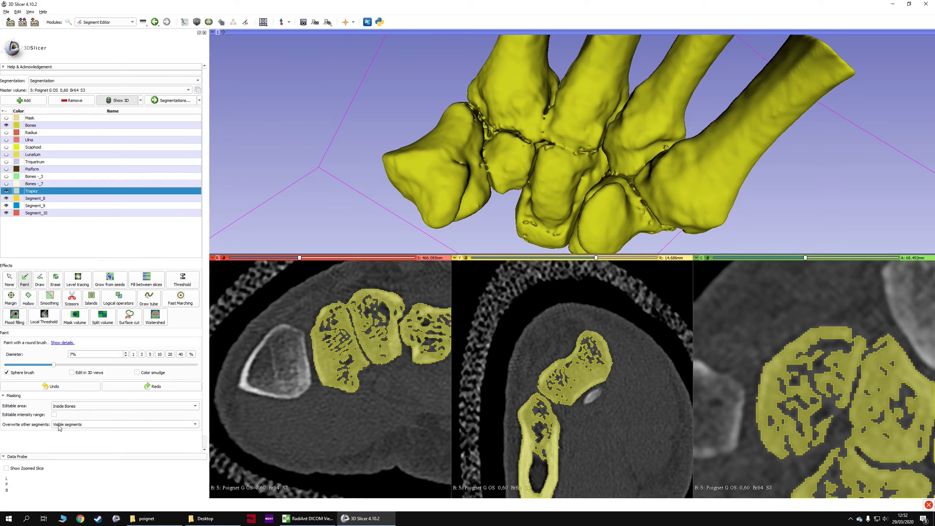
{"action": "left_click", "coordinate": [354, 302]}
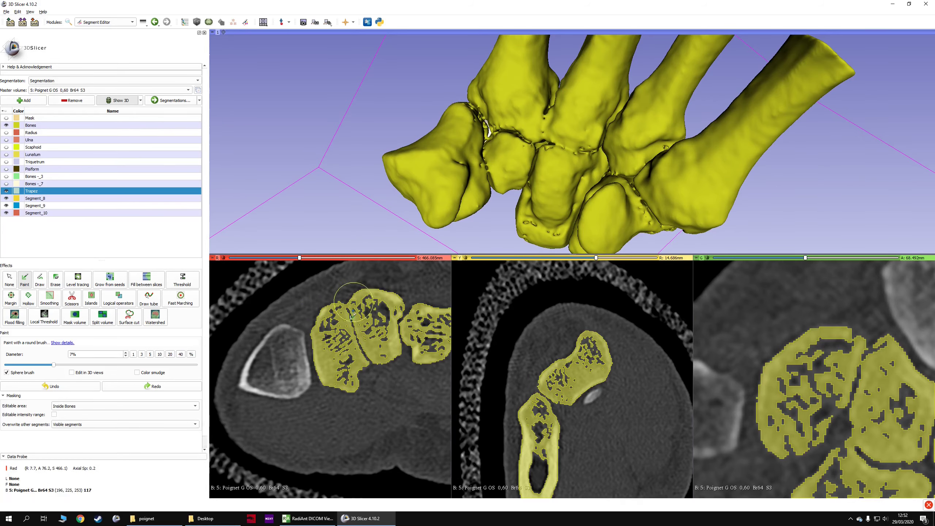
Step: Paint the first part of the trapezium into the Trapez segment with the 7% sphere brush, using the linked slice views
{"action": "left_click_drag", "start_coordinate": [345, 163], "coordinate": [265, 140]}
{"action": "scroll", "coordinate": [325, 355], "scroll_direction": "up", "scroll_amount": 4}
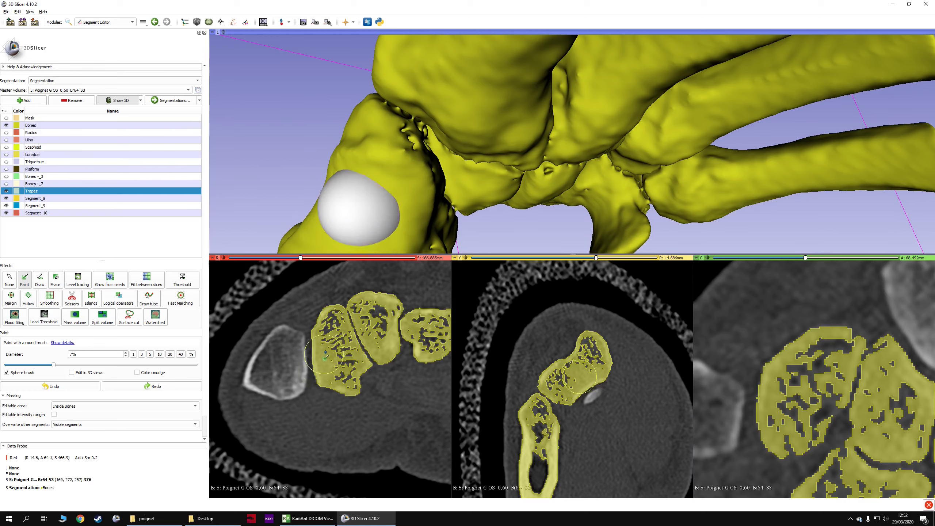
{"action": "scroll", "coordinate": [325, 355], "scroll_direction": "down", "scroll_amount": 3}
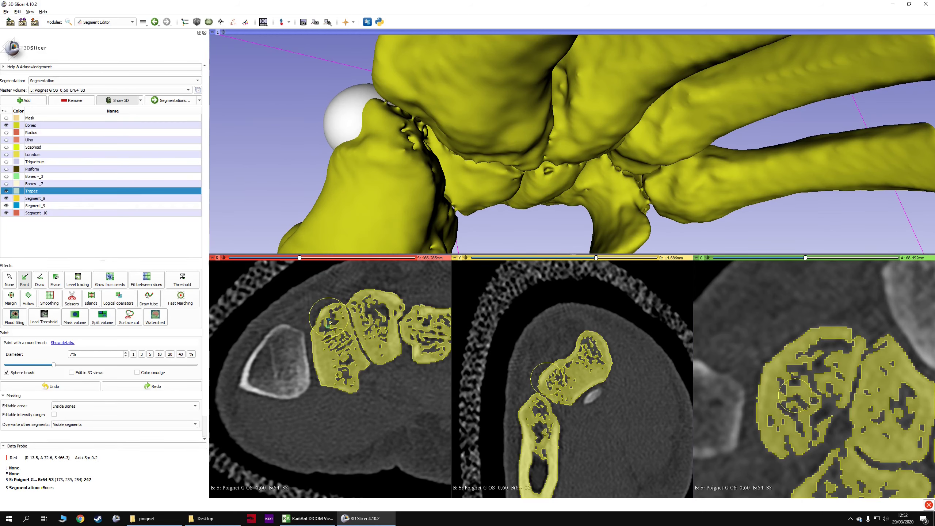
{"action": "key", "text": "shift"}
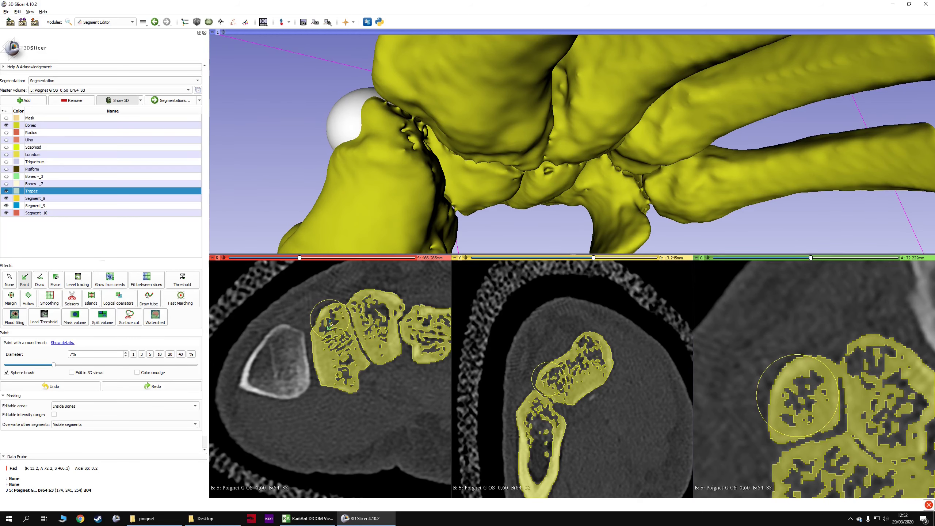
{"action": "left_click", "coordinate": [329, 324]}
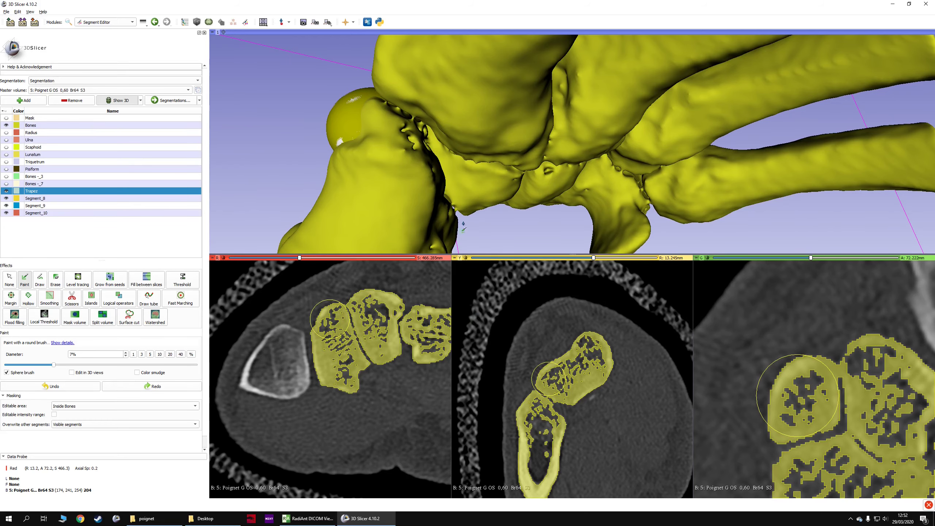
{"action": "key", "text": "shift"}
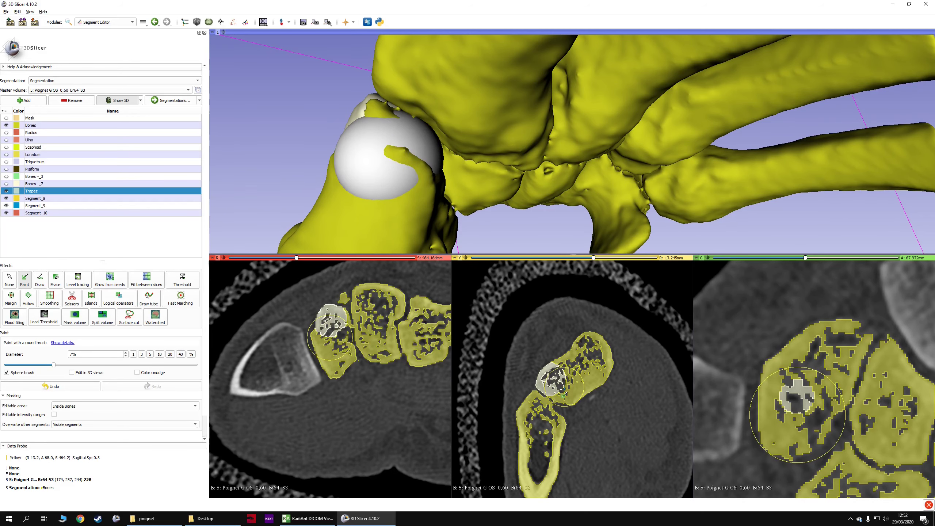
{"action": "left_click", "coordinate": [565, 387]}
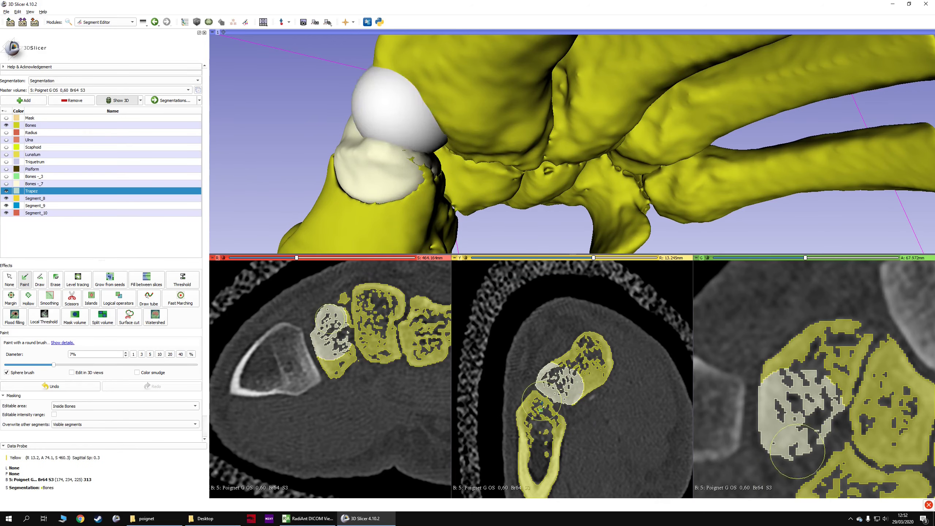
Step: Extend the Trapez painting along the trapezium's edge facing the neighbouring carpal bone, checking the border in all three slice views
{"action": "key", "text": "shift"}
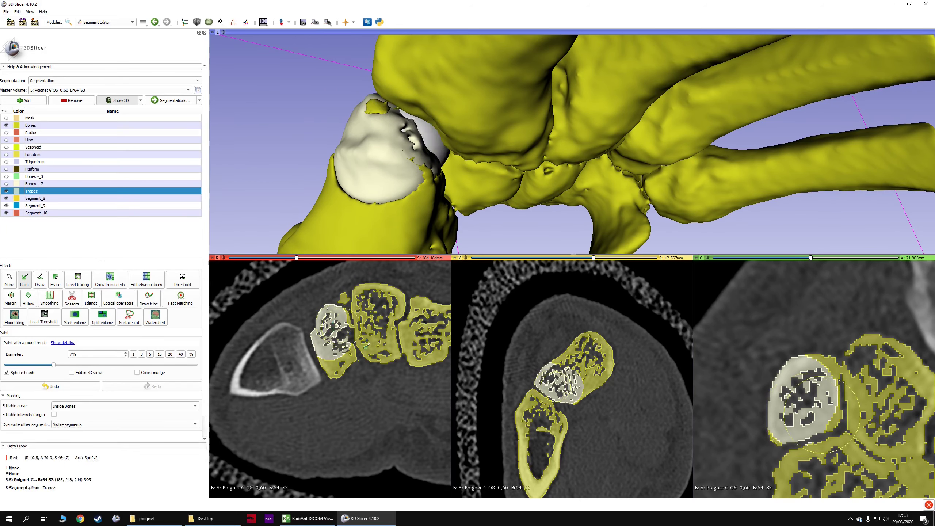
{"action": "scroll", "coordinate": [327, 313], "scroll_direction": "up", "scroll_amount": 4, "text": "ctrl"}
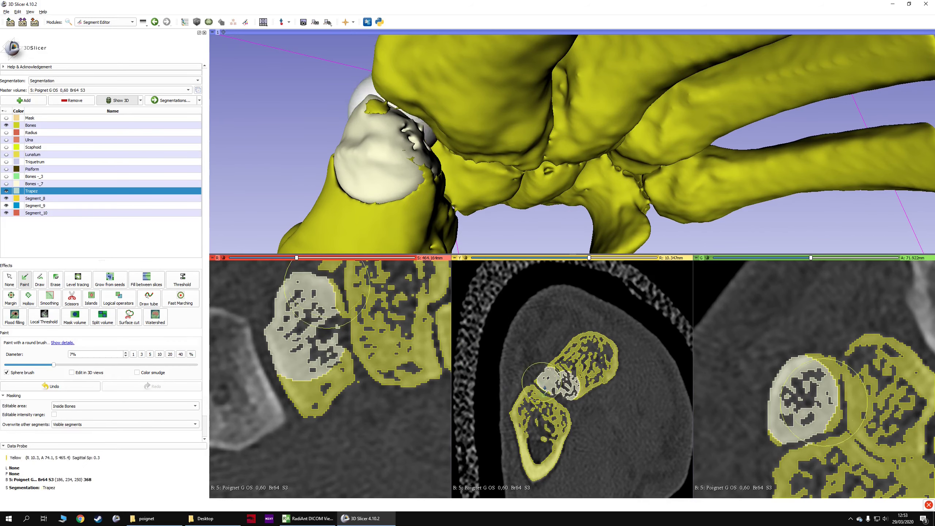
{"action": "scroll", "coordinate": [536, 371], "scroll_direction": "up", "scroll_amount": 4, "text": "ctrl"}
{"action": "key", "text": "shift"}
{"action": "key", "text": "shift"}
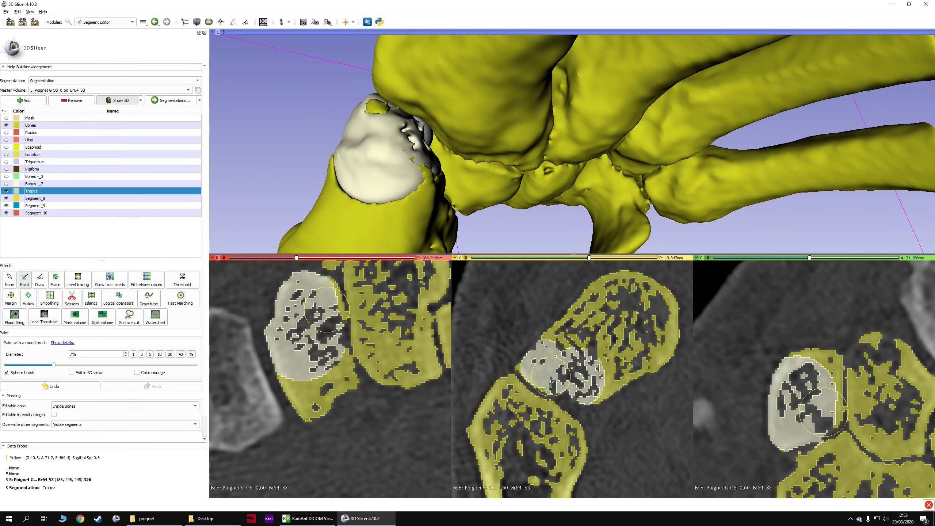
{"action": "key", "text": "shift"}
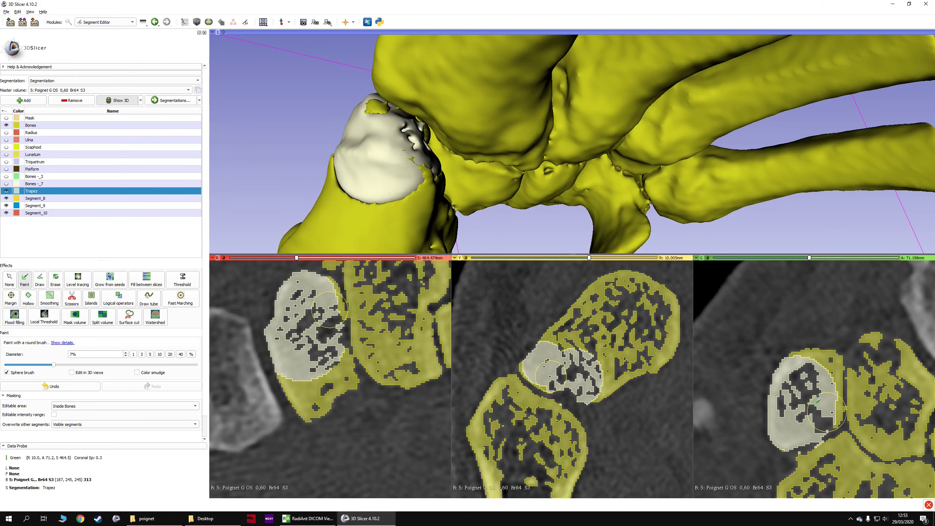
{"action": "key", "text": "shift"}
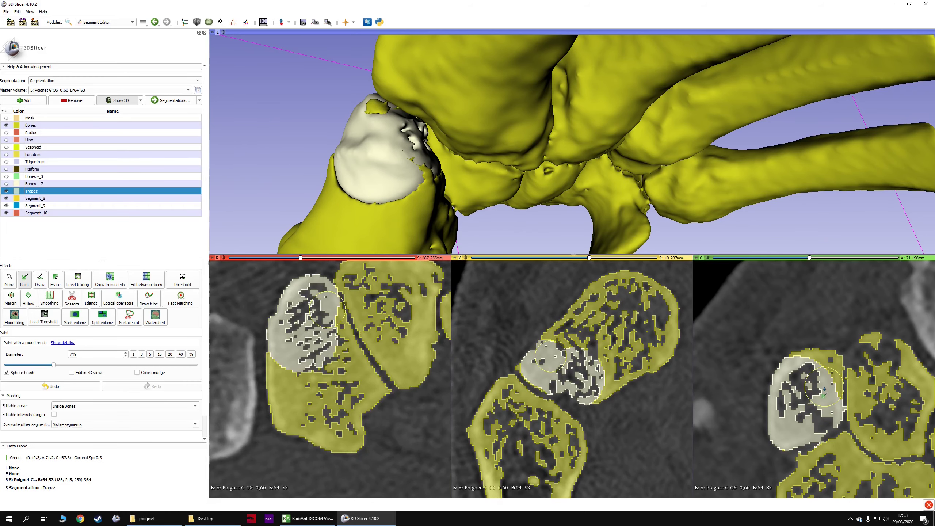
{"action": "key", "text": "shift"}
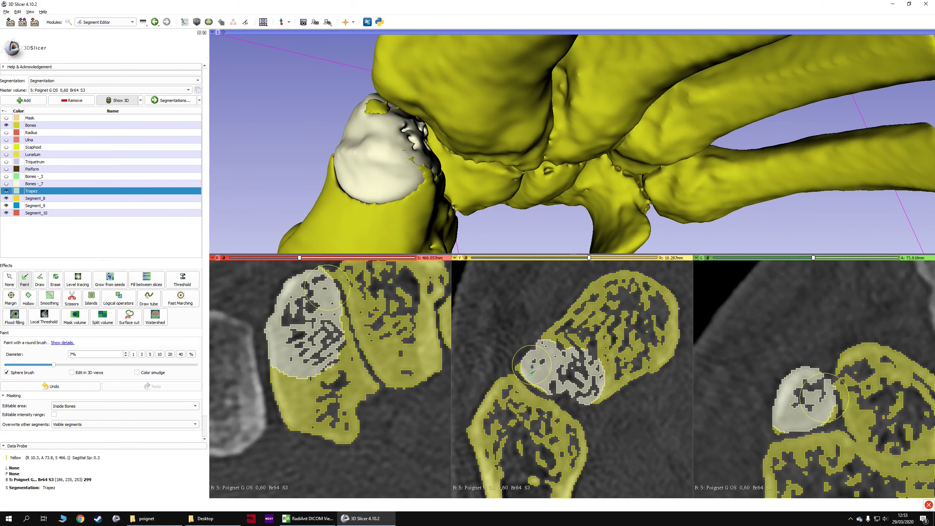
{"action": "key", "text": "shift"}
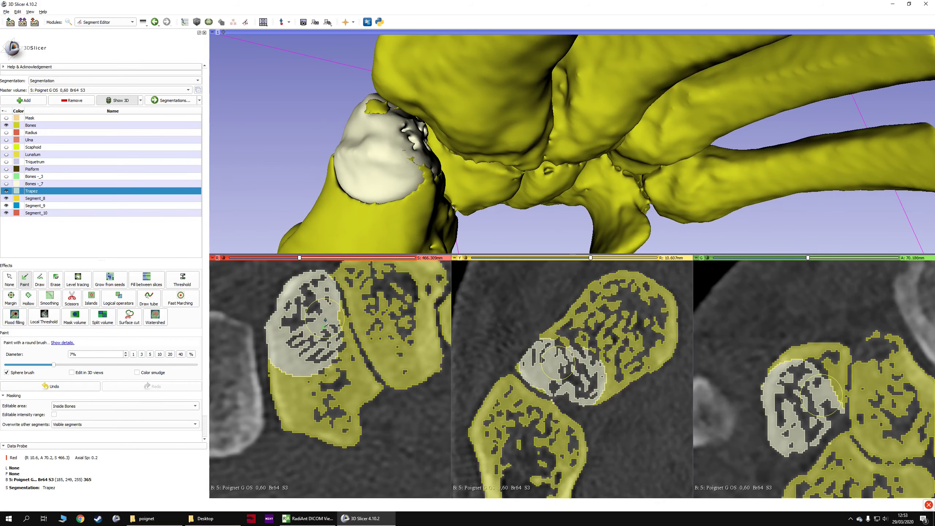
{"action": "key", "text": "shift"}
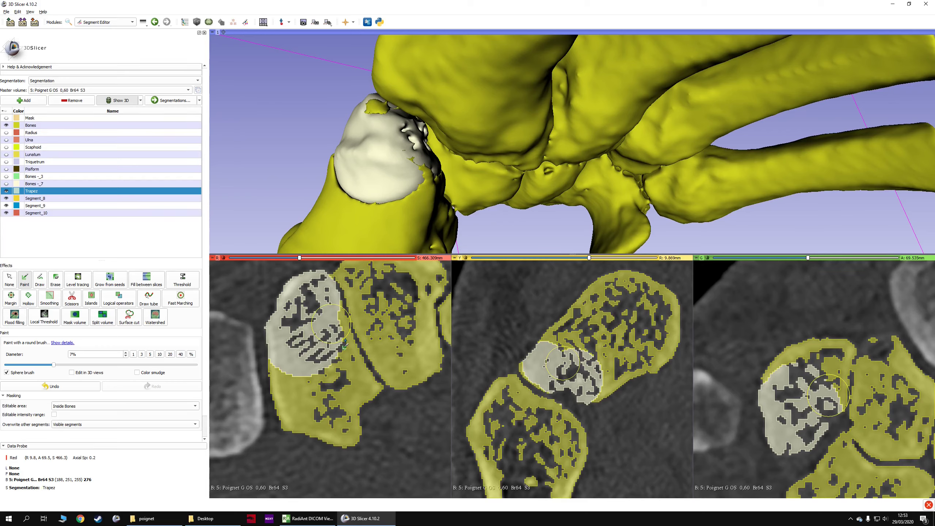
Step: Turn off the 3D display of the segments and add more sphere dabs to Trapez along the trapezium's inner border
{"action": "left_click", "coordinate": [129, 105]}
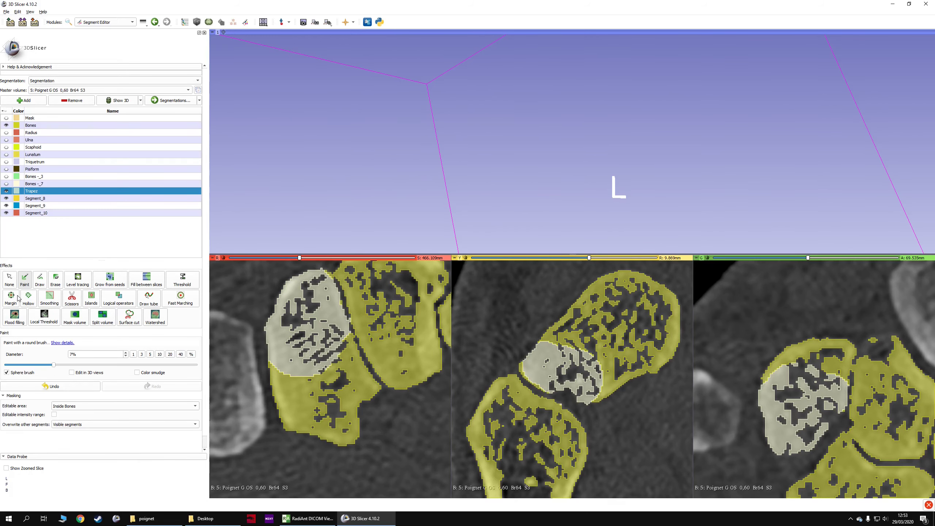
{"action": "scroll", "coordinate": [346, 357], "scroll_direction": "down", "scroll_amount": 4}
{"action": "key", "text": "shift"}
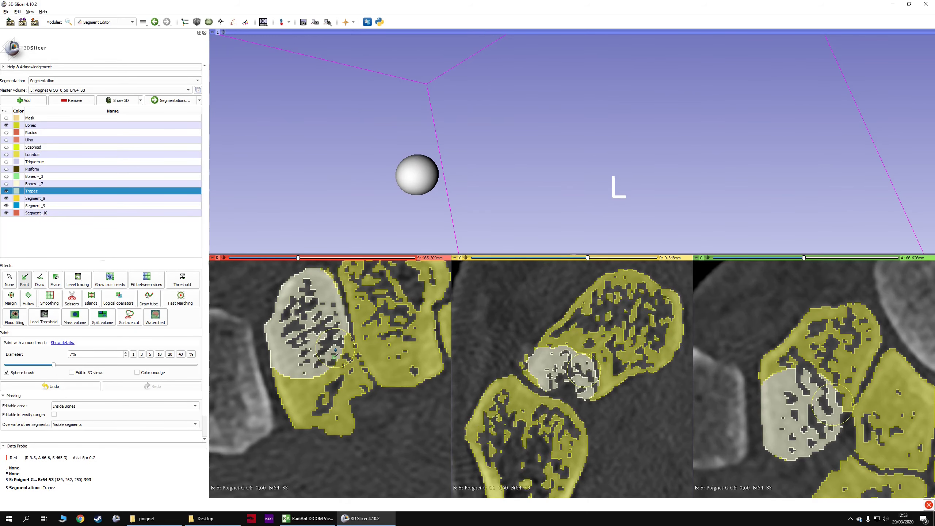
{"action": "left_click", "coordinate": [335, 348]}
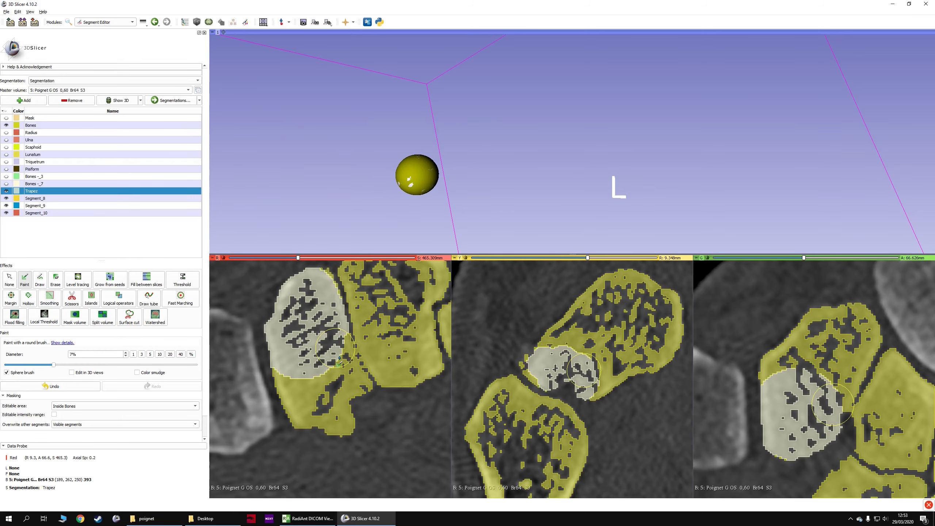
{"action": "key", "text": "shift"}
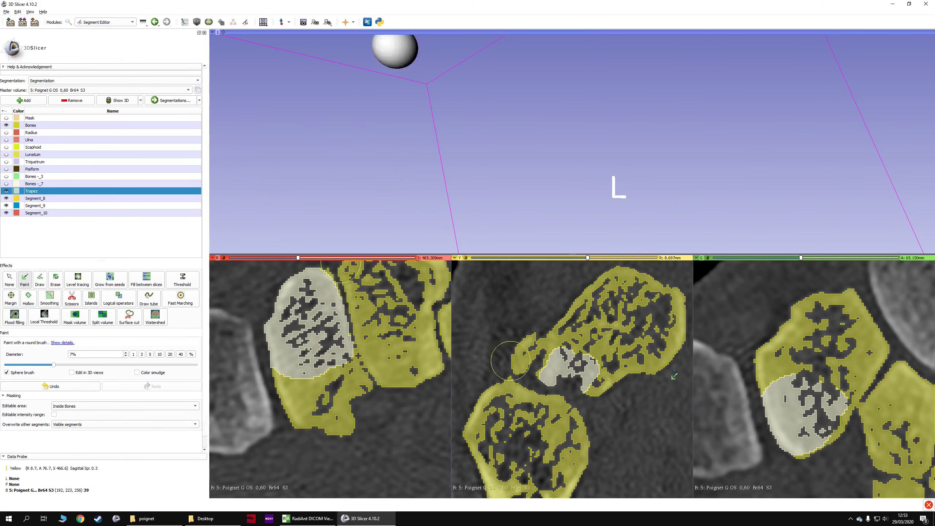
{"action": "key", "text": "shift"}
{"action": "left_click", "coordinate": [841, 400]}
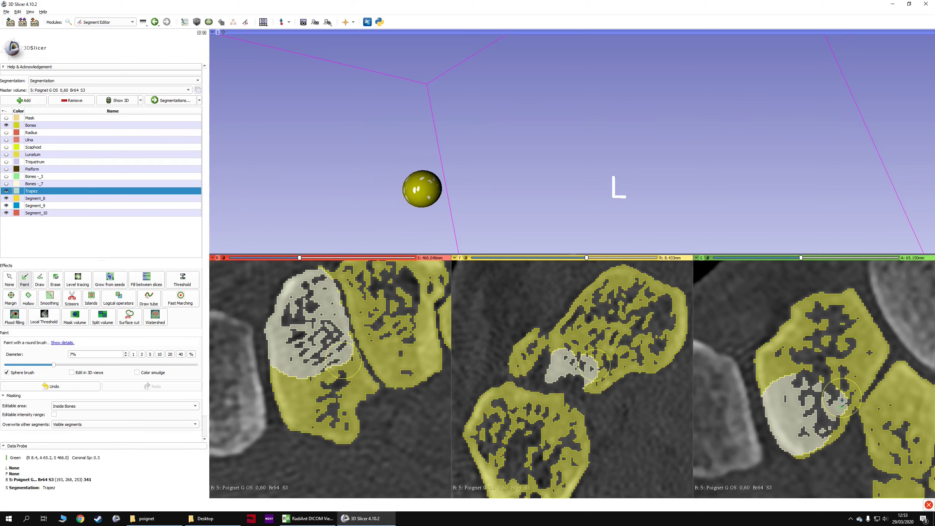
{"action": "scroll", "coordinate": [837, 407], "scroll_direction": "up", "scroll_amount": 1}
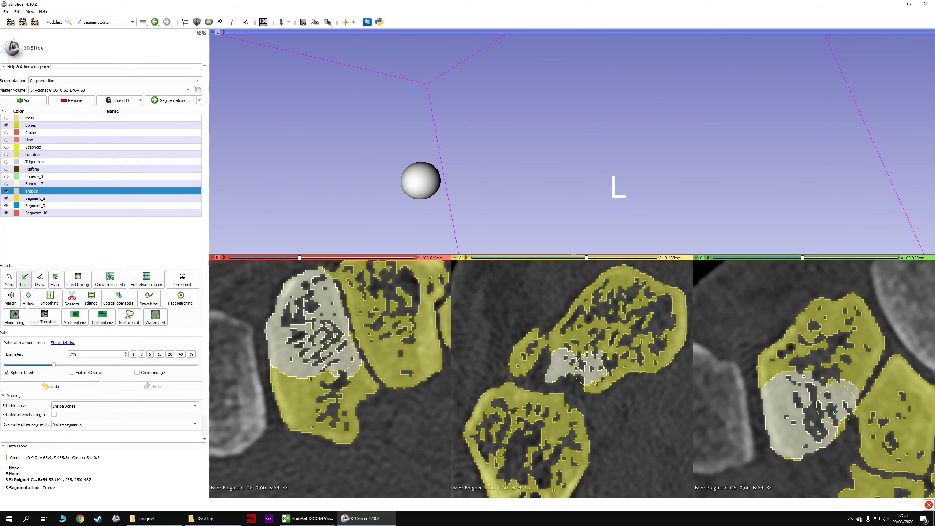
Step: Set the sphere brush diameter to 9% and fill in Trapez beside the neighbouring carpal bone
{"action": "scroll", "coordinate": [836, 404], "scroll_direction": "up", "scroll_amount": 1, "text": "shift"}
{"action": "scroll", "coordinate": [835, 404], "scroll_direction": "up", "scroll_amount": 2}
{"action": "scroll", "coordinate": [832, 404], "scroll_direction": "down", "scroll_amount": 1}
{"action": "key", "text": "shift"}
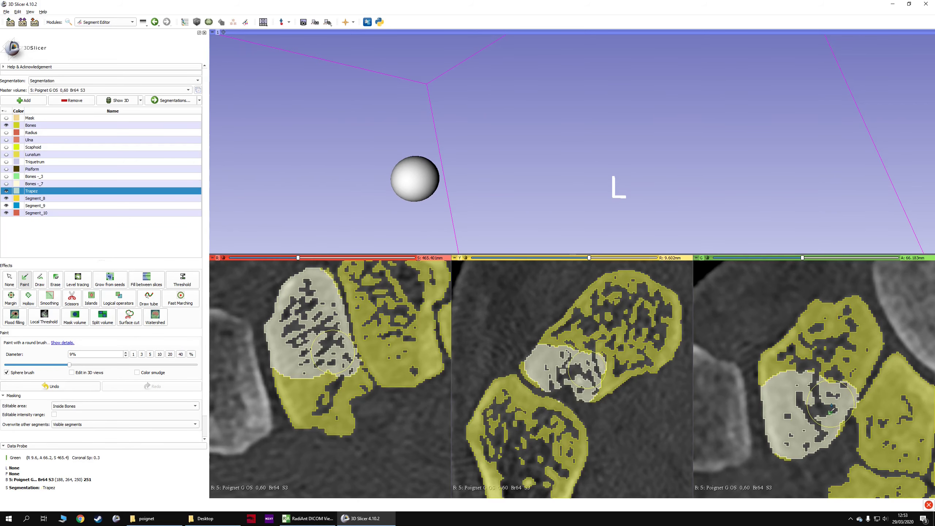
{"action": "left_click", "coordinate": [832, 410]}
{"action": "scroll", "coordinate": [897, 405], "scroll_direction": "up", "scroll_amount": 4}
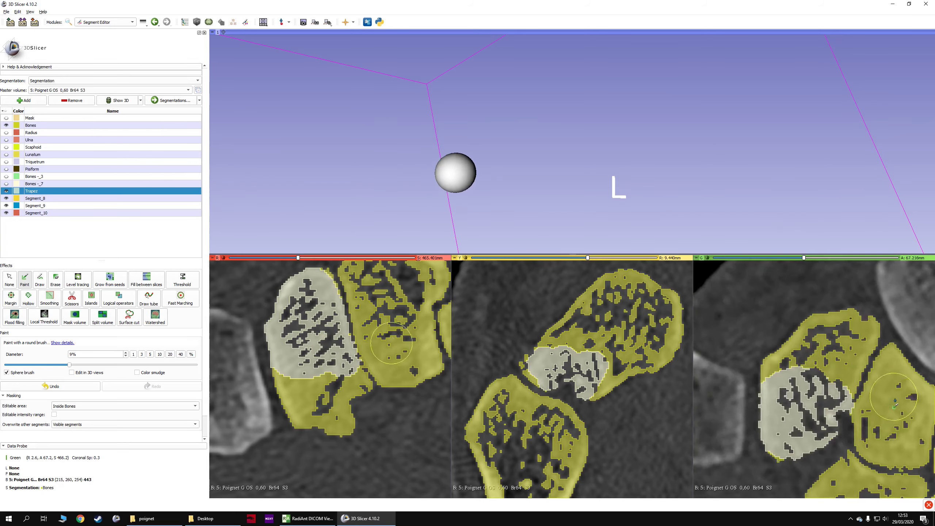
Step: Paint more of the trapezium into Trapez on the axial slices around S 470 mm with the 9% sphere brush
{"action": "scroll", "coordinate": [895, 402], "scroll_direction": "up", "scroll_amount": 5}
{"action": "key", "text": "shift"}
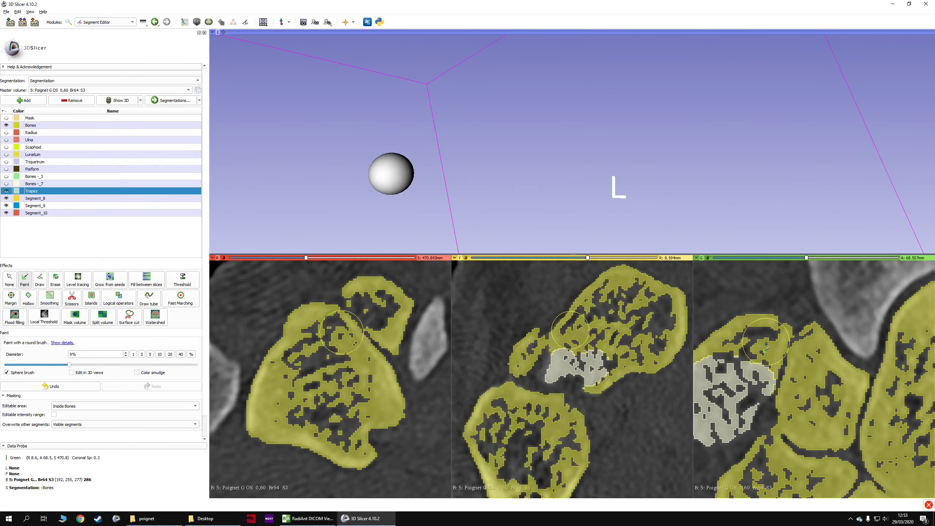
{"action": "key", "text": "shift"}
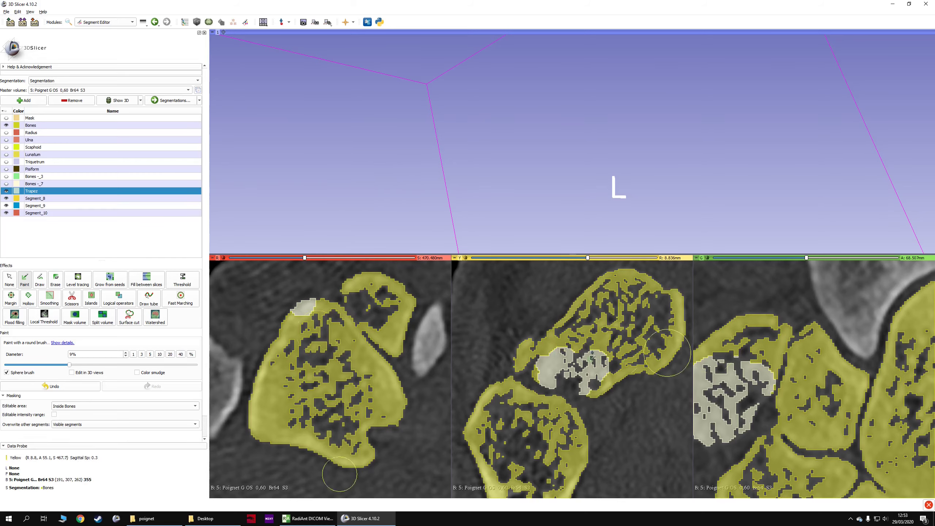
{"action": "key", "text": "shift"}
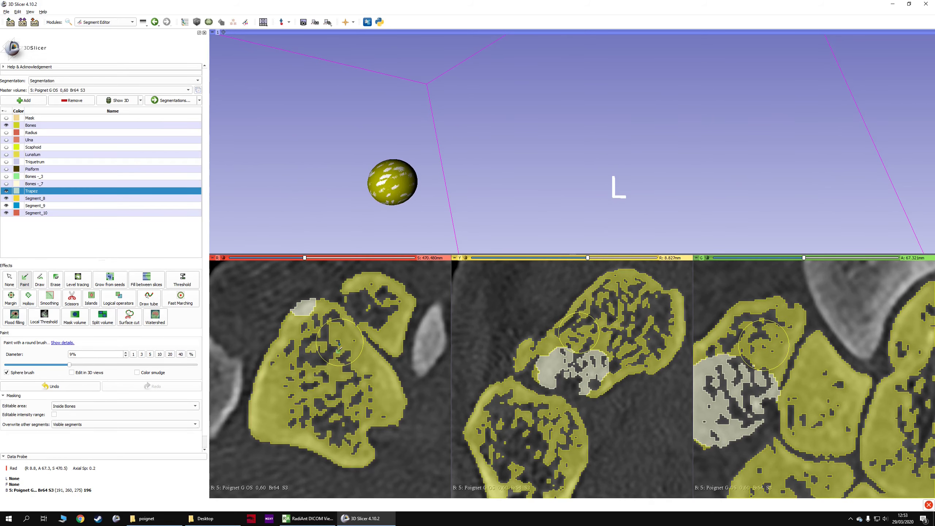
{"action": "left_click", "coordinate": [339, 348]}
{"action": "scroll", "coordinate": [339, 348], "scroll_direction": "up", "scroll_amount": 4}
{"action": "scroll", "coordinate": [340, 343], "scroll_direction": "down", "scroll_amount": 8}
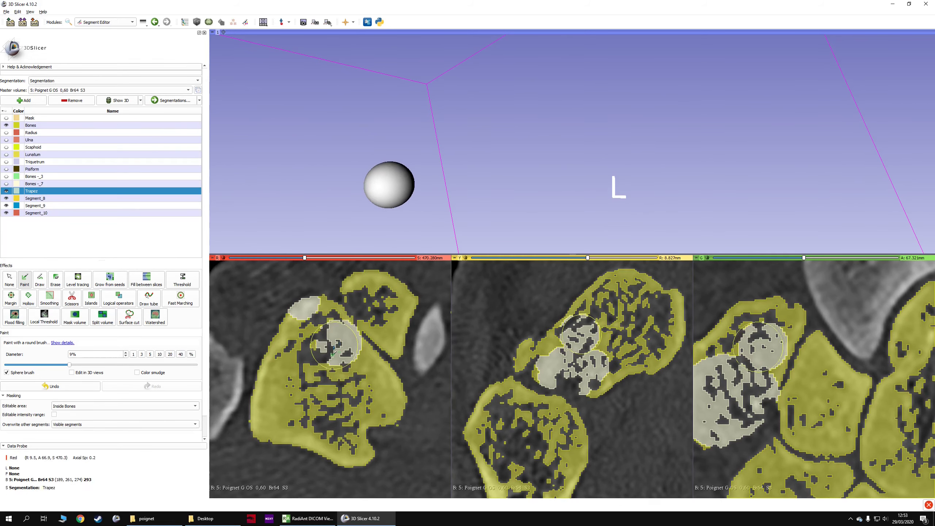
{"action": "key", "text": "shift"}
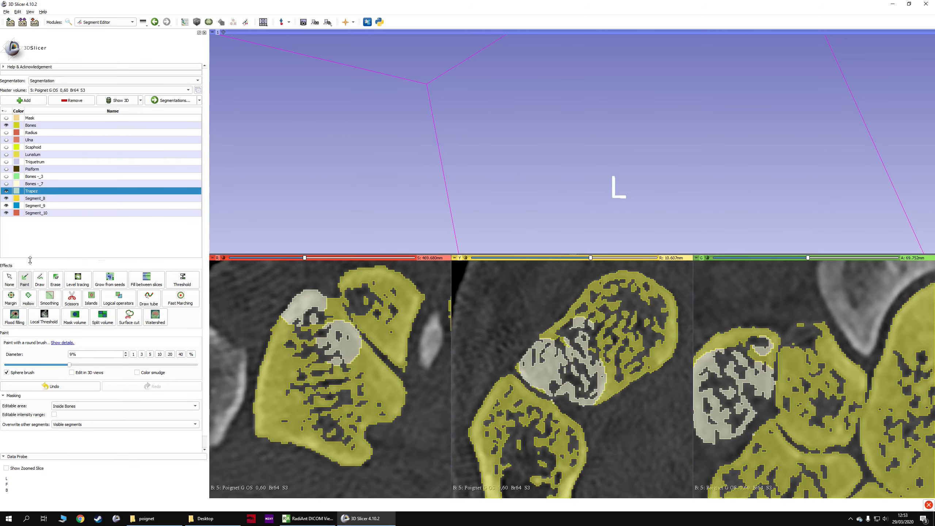
Step: Turn off the sphere brush and paint the trapezium into Trapez on the axial slices around S 469 mm with the flat 9% brush
{"action": "left_click", "coordinate": [6, 372]}
{"action": "scroll", "coordinate": [324, 331], "scroll_direction": "down", "scroll_amount": 3}
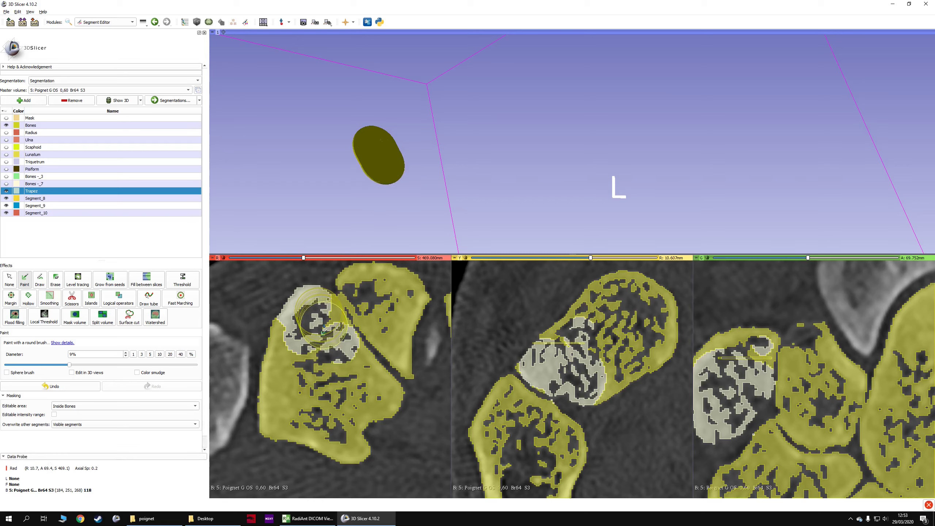
{"action": "left_click_drag", "start_coordinate": [323, 331], "coordinate": [387, 402]}
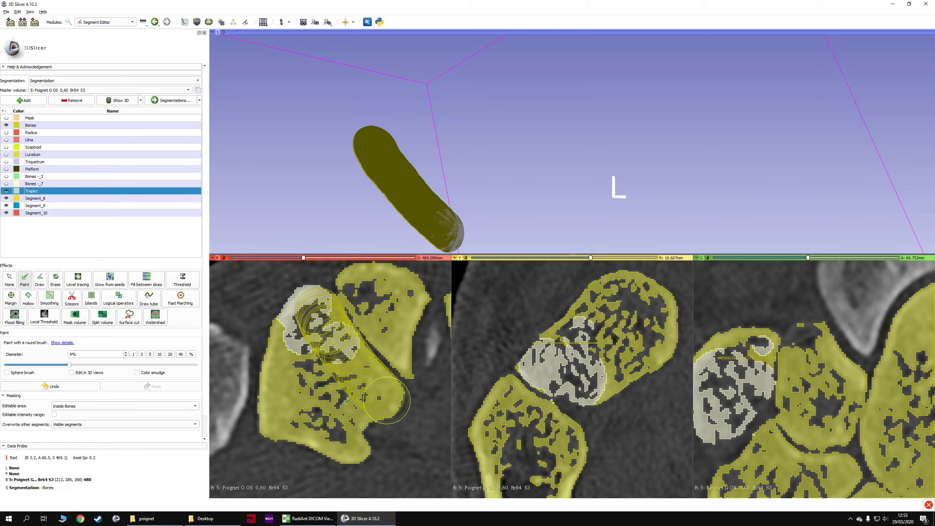
{"action": "scroll", "coordinate": [336, 383], "scroll_direction": "down", "scroll_amount": 2}
{"action": "left_click_drag", "start_coordinate": [319, 324], "coordinate": [363, 396]}
{"action": "scroll", "coordinate": [323, 313], "scroll_direction": "down", "scroll_amount": 4}
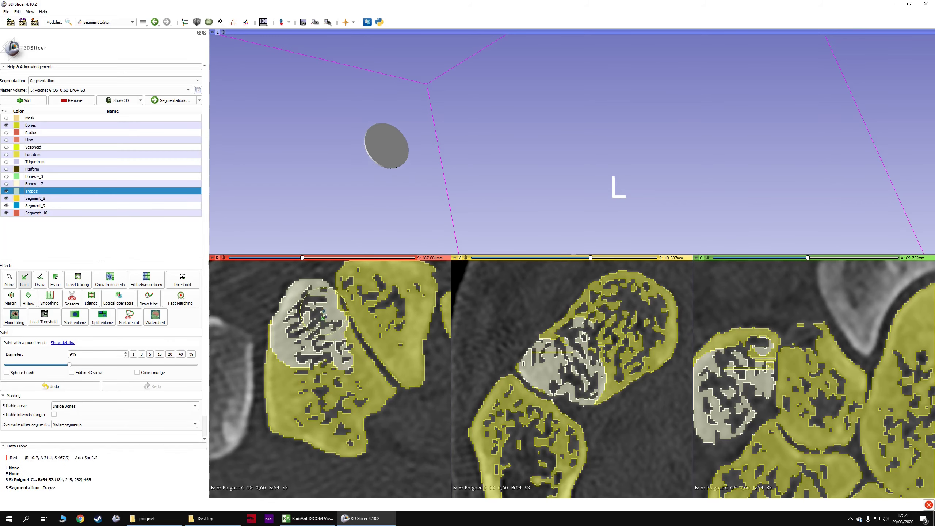
Step: Continue painting the trapezium into Trapez along its inner border on the axial slices between about S 468 and S 467 mm
{"action": "left_click_drag", "start_coordinate": [319, 312], "coordinate": [371, 404]}
{"action": "scroll", "coordinate": [324, 324], "scroll_direction": "down", "scroll_amount": 3}
{"action": "mouse_move", "coordinate": [319, 312]}
{"action": "left_mouse_down"}
{"action": "mouse_move", "coordinate": [370, 404]}
{"action": "mouse_move", "coordinate": [363, 389]}
{"action": "left_mouse_up"}
{"action": "scroll", "coordinate": [365, 386], "scroll_direction": "down", "scroll_amount": 4}
{"action": "middle_click_drag", "start_coordinate": [339, 337], "coordinate": [301, 347]}
{"action": "scroll", "coordinate": [294, 332], "scroll_direction": "up", "scroll_amount": 1}
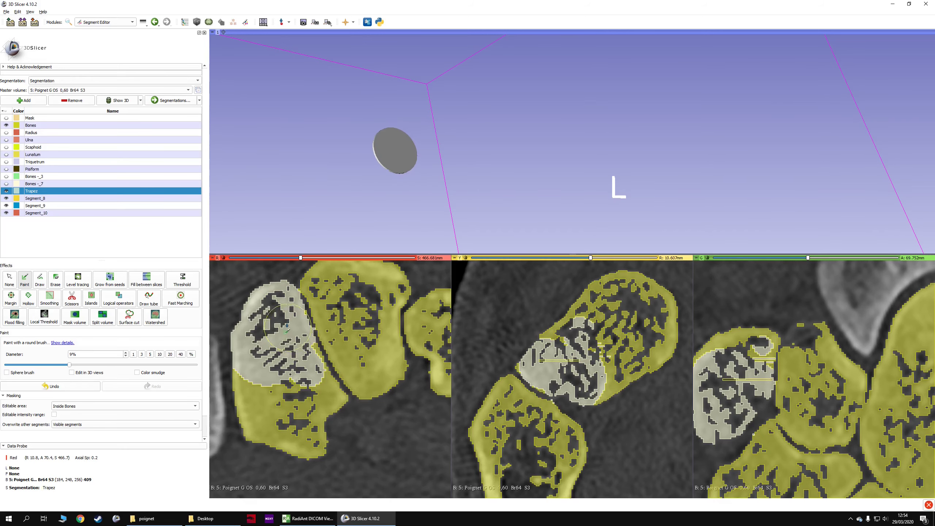
Step: Paint the trapezium's body and inner border into Trapez around S 466 mm and fill in its area in the sagittal view
{"action": "left_click_drag", "start_coordinate": [281, 312], "coordinate": [325, 407]}
{"action": "scroll", "coordinate": [302, 364], "scroll_direction": "down", "scroll_amount": 2}
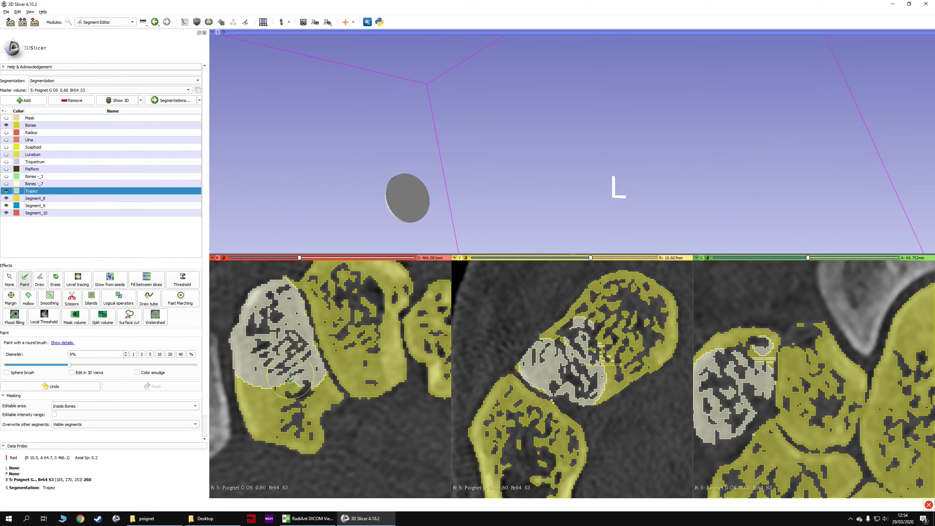
{"action": "left_click_drag", "start_coordinate": [294, 356], "coordinate": [324, 406]}
{"action": "left_click_drag", "start_coordinate": [288, 323], "coordinate": [275, 297]}
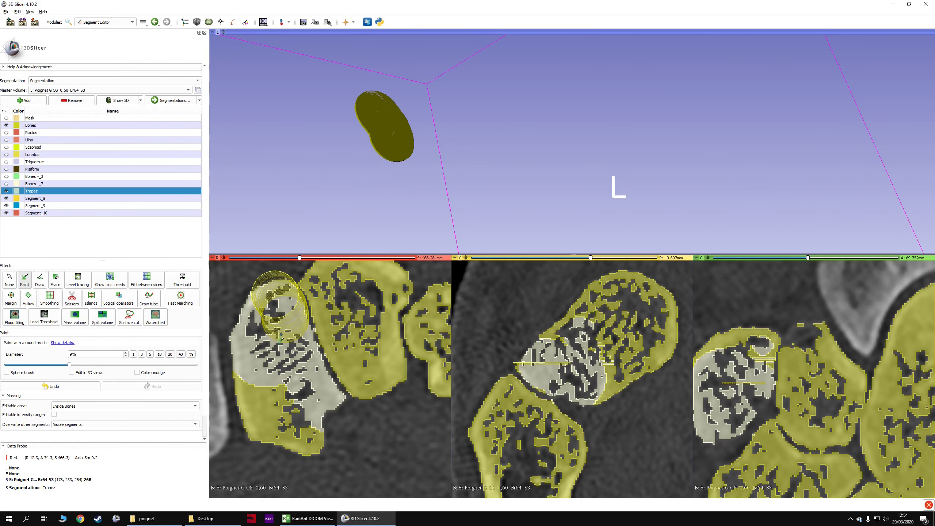
{"action": "left_click_drag", "start_coordinate": [282, 334], "coordinate": [282, 334]}
{"action": "scroll", "coordinate": [282, 332], "scroll_direction": "down", "scroll_amount": 2}
{"action": "left_click_drag", "start_coordinate": [278, 297], "coordinate": [319, 407]}
{"action": "left_click_drag", "start_coordinate": [533, 365], "coordinate": [557, 380]}
{"action": "scroll", "coordinate": [740, 363], "scroll_direction": "down", "scroll_amount": 6}
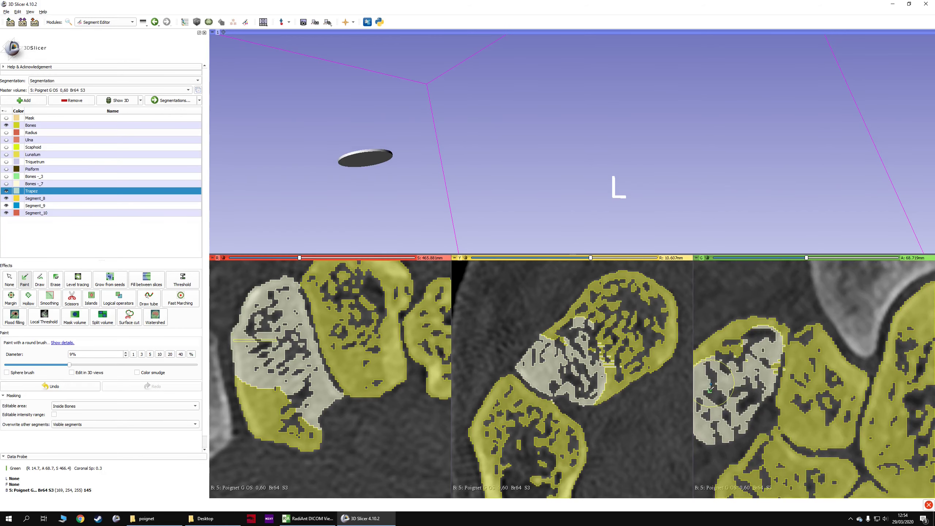
Step: Add the remaining unpainted part of the trapezium at S 465 mm to Trapez with the Islands effect's Add selected island option
{"action": "scroll", "coordinate": [736, 359], "scroll_direction": "up", "scroll_amount": 3}
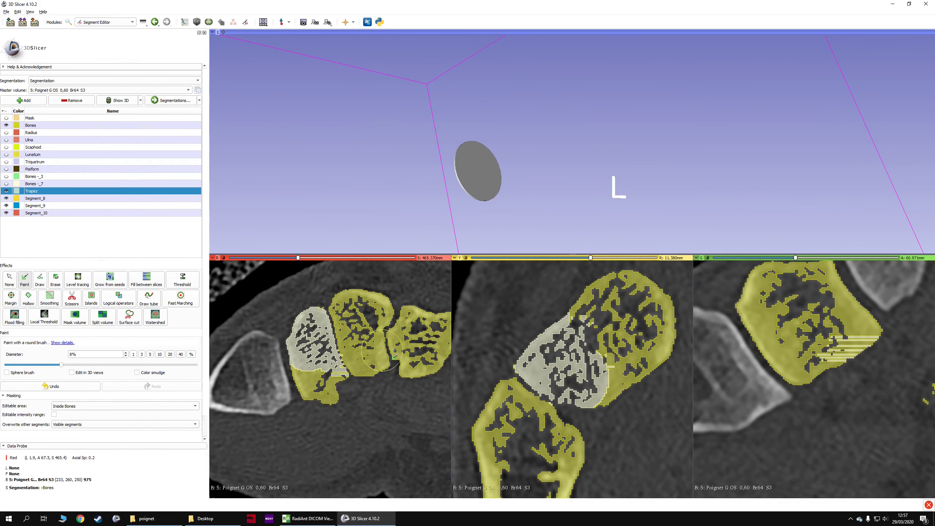
{"action": "scroll", "coordinate": [391, 356], "scroll_direction": "down", "scroll_amount": 4}
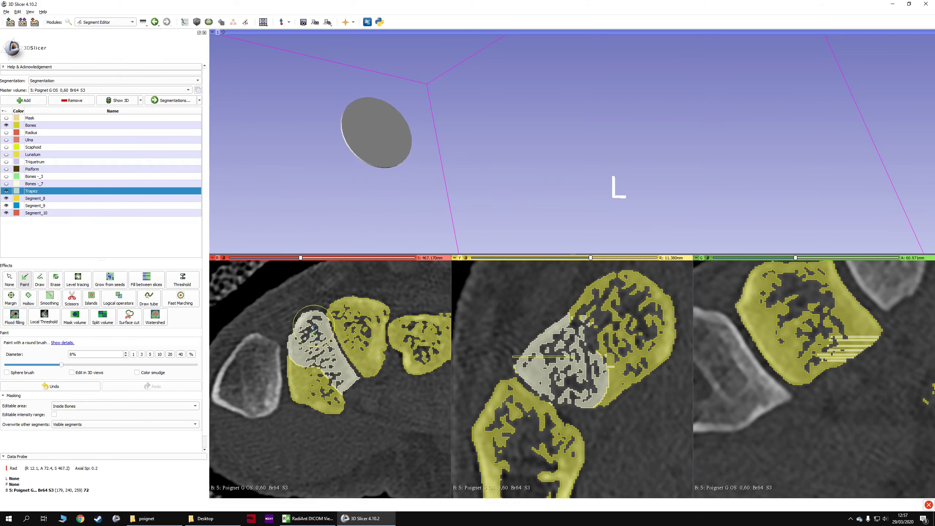
{"action": "scroll", "coordinate": [324, 355], "scroll_direction": "up", "scroll_amount": 3}
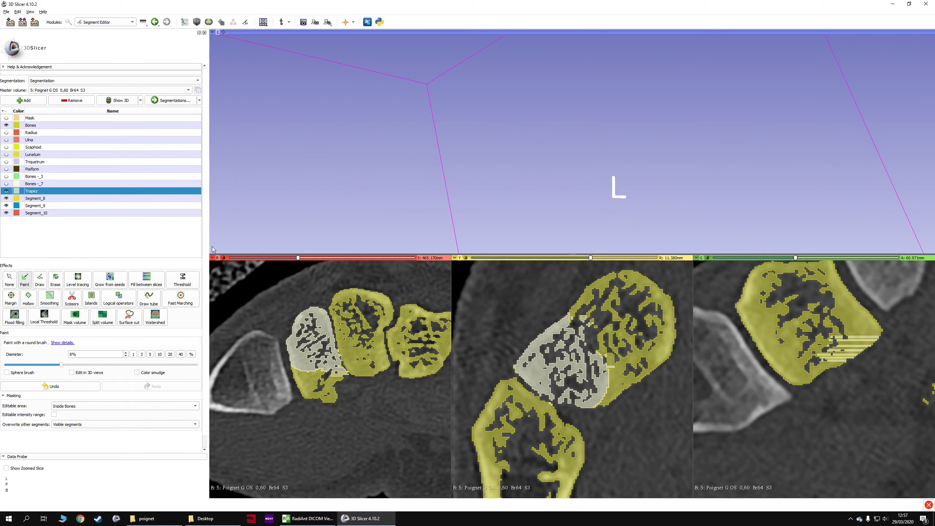
{"action": "left_click", "coordinate": [92, 297]}
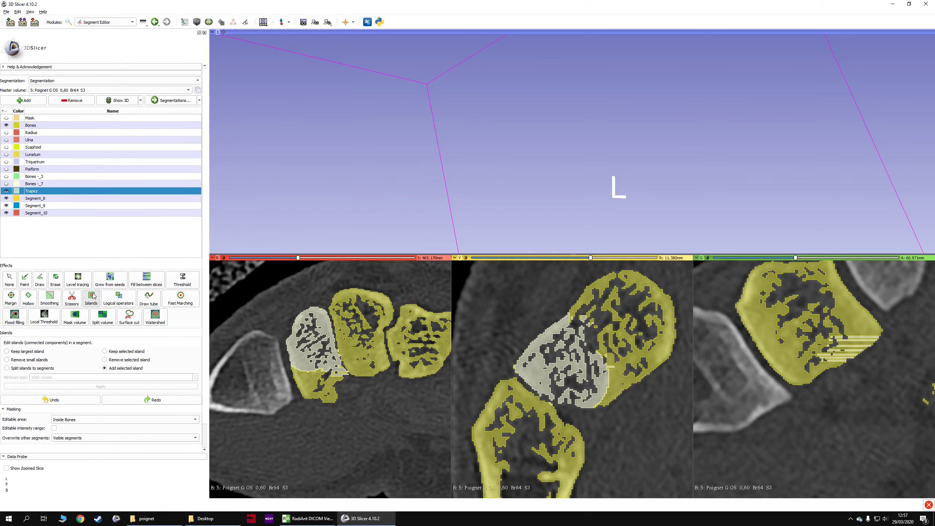
{"action": "left_click", "coordinate": [306, 387]}
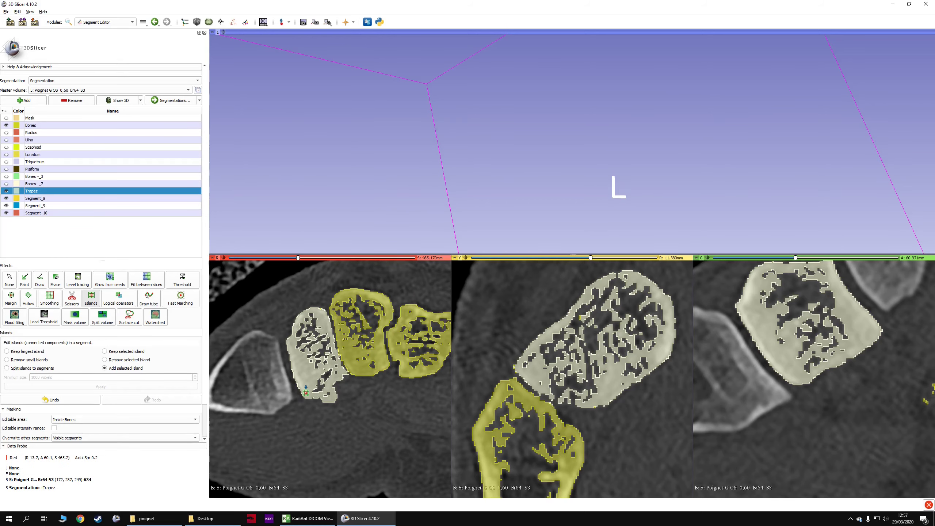
Step: Show the segments in 3D and toggle Trapez off and on to examine how the trapezium separates from the other bones
{"action": "scroll", "coordinate": [326, 370], "scroll_direction": "up", "scroll_amount": 6}
{"action": "scroll", "coordinate": [326, 370], "scroll_direction": "down", "scroll_amount": 5, "text": "ctrl"}
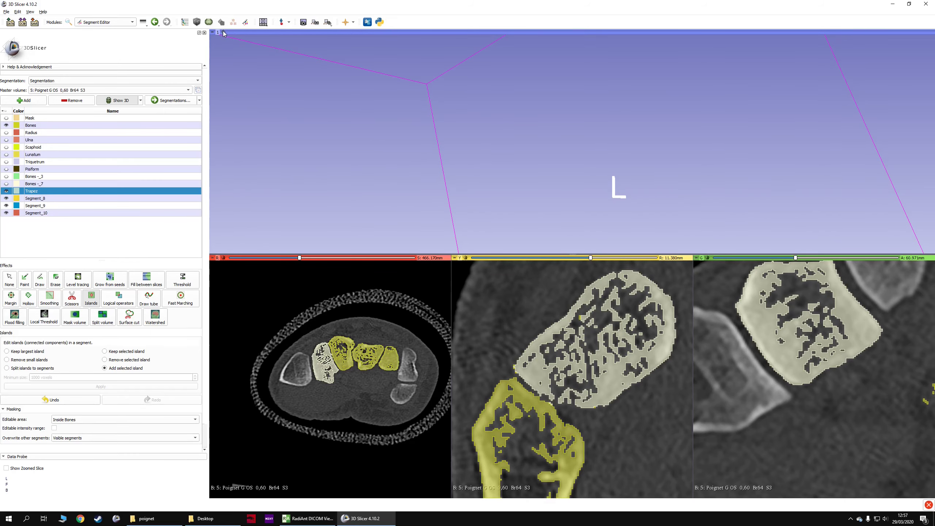
{"action": "left_click_drag", "start_coordinate": [457, 215], "coordinate": [318, 91]}
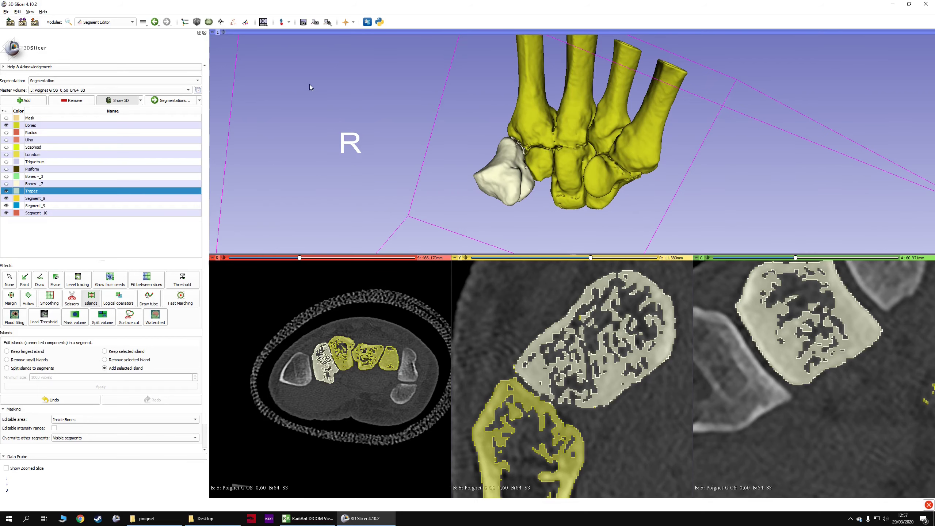
{"action": "left_click", "coordinate": [223, 33]}
{"action": "scroll", "coordinate": [348, 111], "scroll_direction": "up", "scroll_amount": 1}
{"action": "left_click", "coordinate": [5, 192]}
{"action": "left_click", "coordinate": [6, 192]}
{"action": "left_click", "coordinate": [6, 192]}
{"action": "left_click_drag", "start_coordinate": [358, 214], "coordinate": [406, 128]}
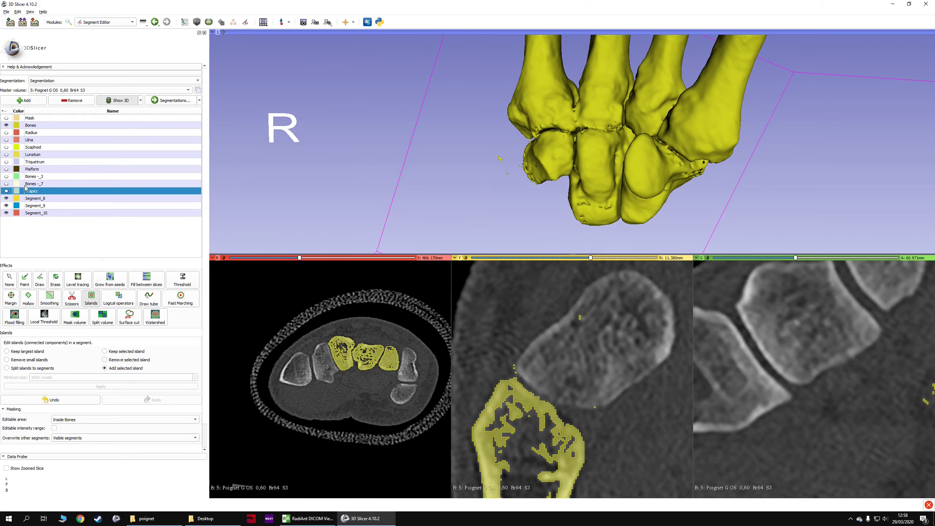
{"action": "left_click", "coordinate": [6, 191]}
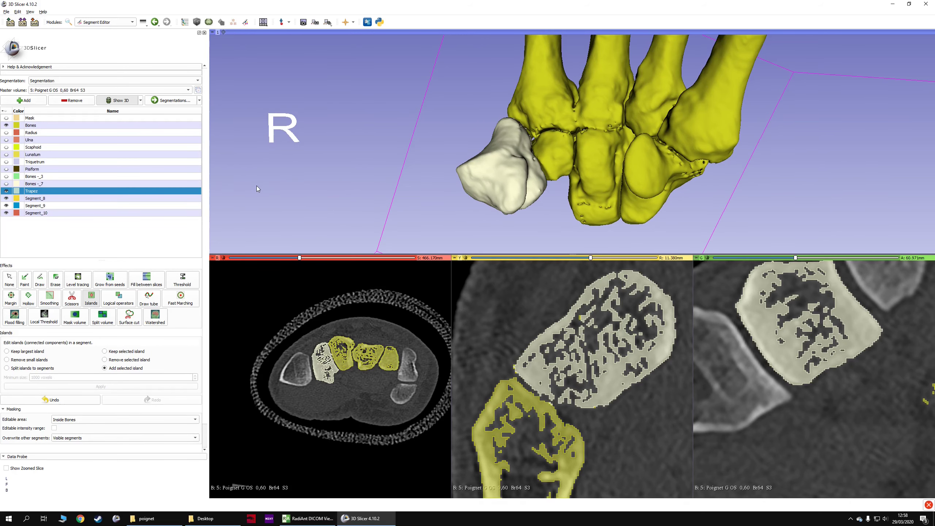
Step: Rename Segment_8 as Trapezoid and hide the Trapez segment
{"action": "double_click", "coordinate": [31, 198]}
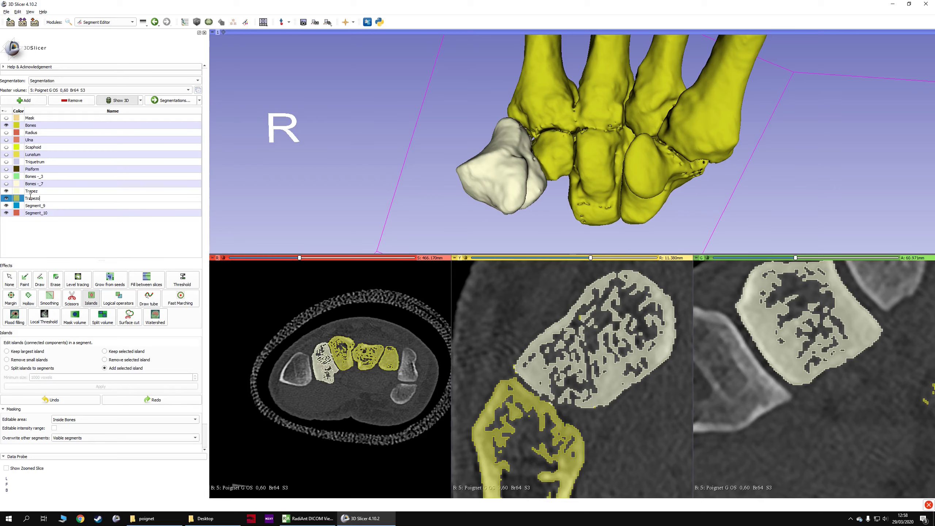
{"action": "key", "text": "Return"}
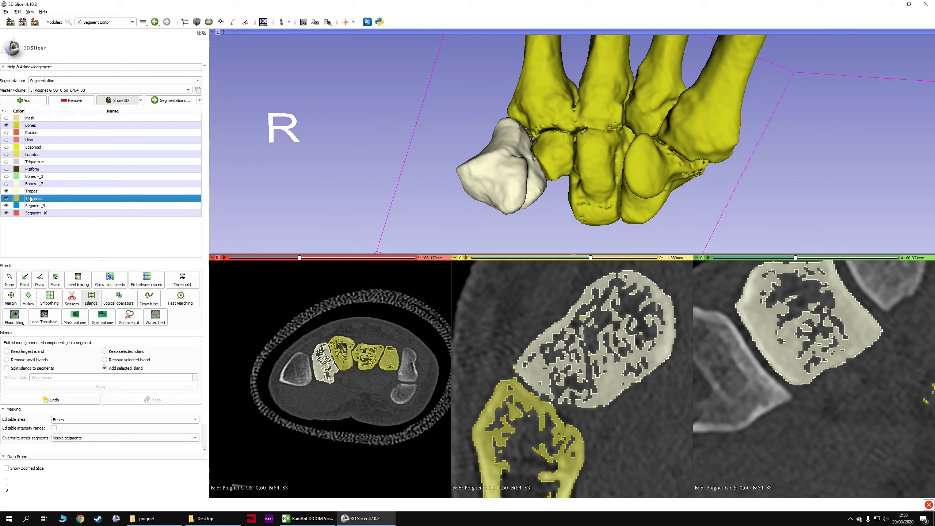
{"action": "left_click", "coordinate": [4, 193]}
{"action": "scroll", "coordinate": [320, 363], "scroll_direction": "down", "scroll_amount": 4, "text": "ctrl"}
{"action": "scroll", "coordinate": [391, 350], "scroll_direction": "up", "scroll_amount": 1}
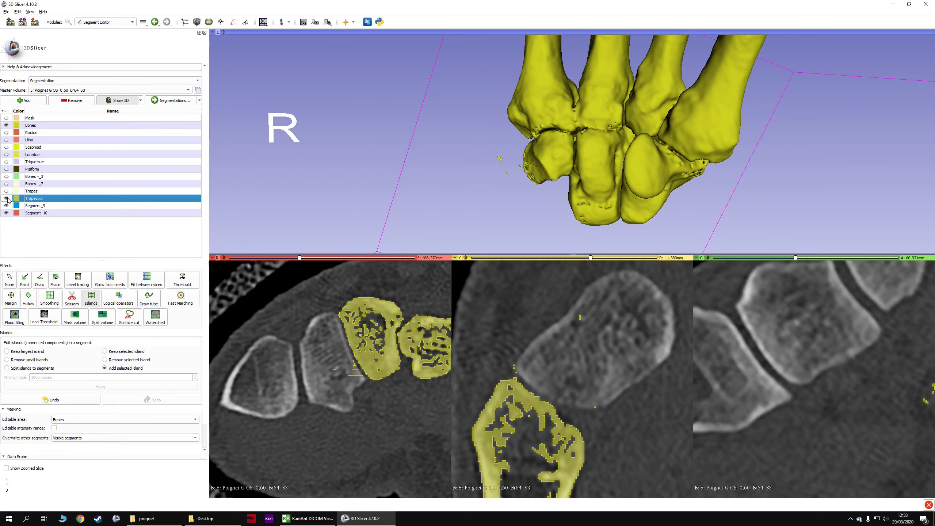
Step: Remove stray fragments from Bones by keeping only the selected island of the joined carpal bones and metacarpals
{"action": "left_click", "coordinate": [34, 126]}
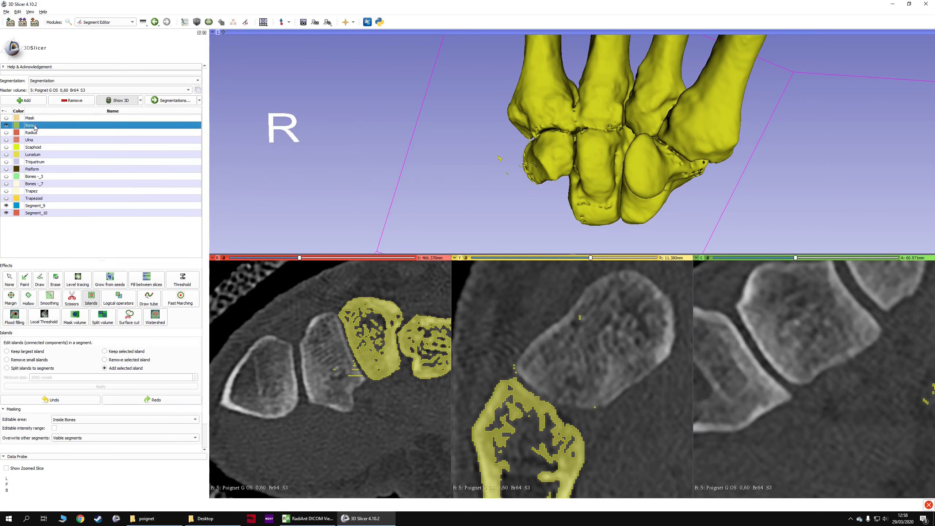
{"action": "left_click", "coordinate": [7, 126]}
{"action": "left_click", "coordinate": [6, 126]}
{"action": "left_click", "coordinate": [105, 352]}
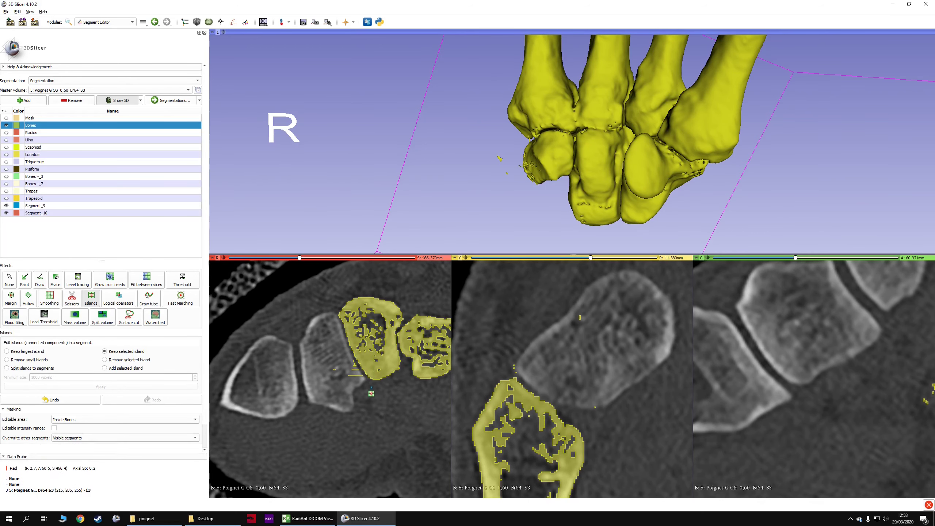
{"action": "left_click", "coordinate": [373, 368]}
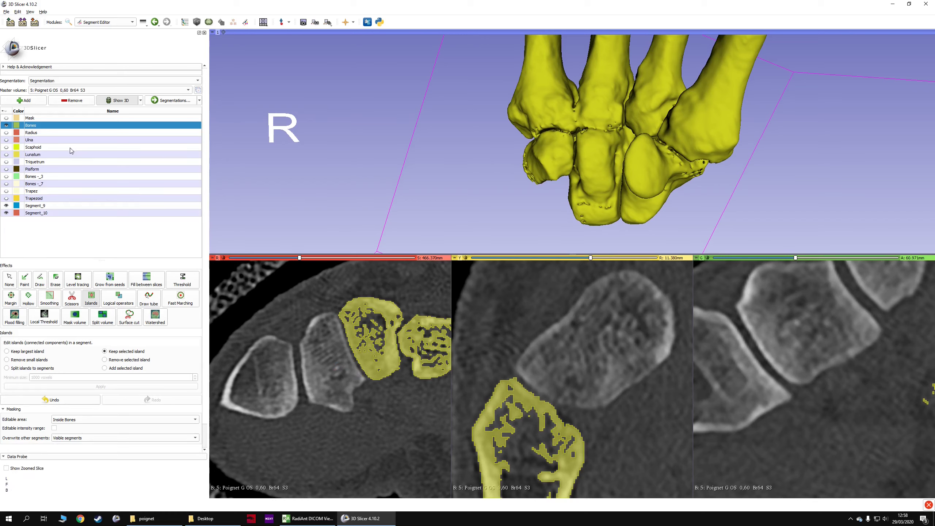
Step: Set the Trapezoid segment's colour to blue
{"action": "left_click", "coordinate": [26, 199]}
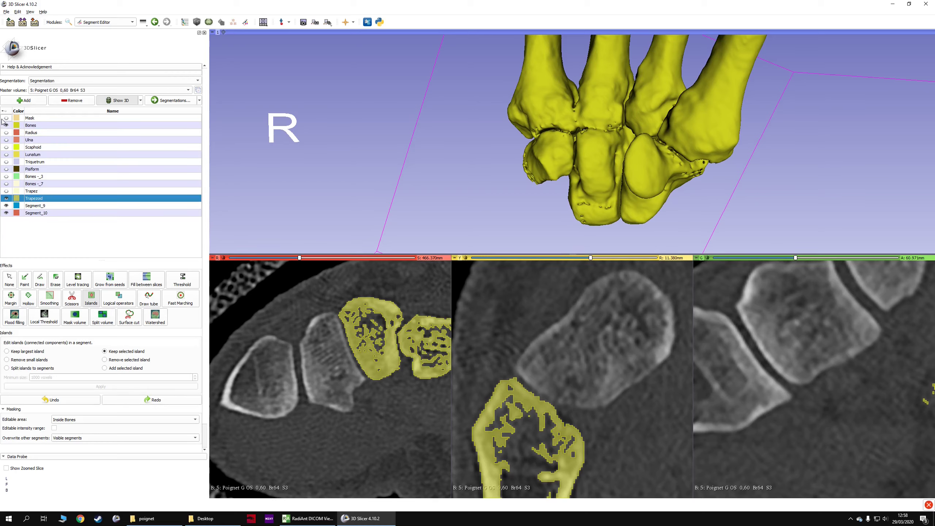
{"action": "double_click", "coordinate": [16, 199]}
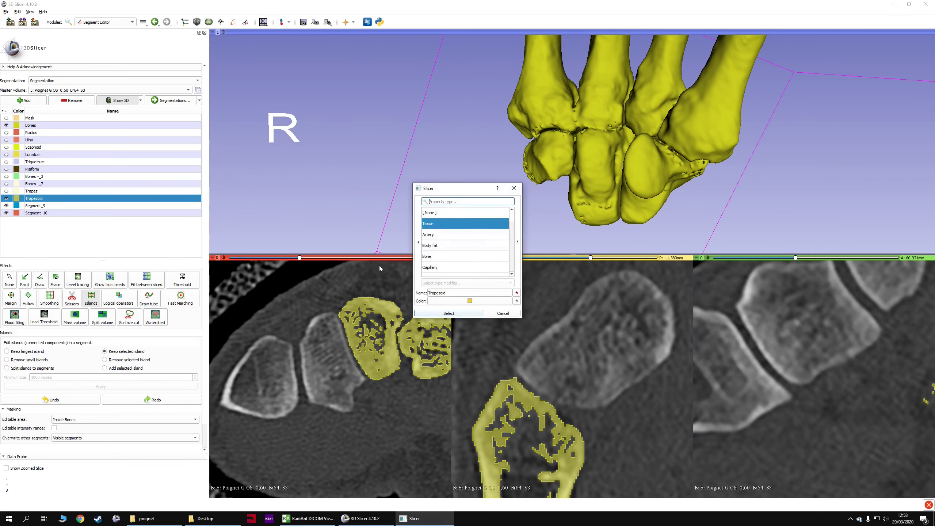
{"action": "left_click", "coordinate": [460, 303]}
{"action": "left_click", "coordinate": [526, 321]}
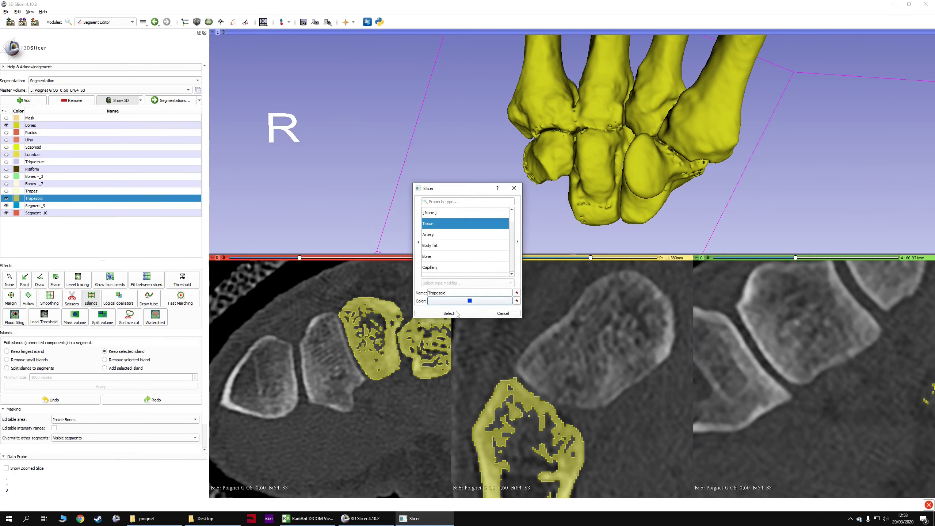
{"action": "left_click", "coordinate": [457, 313]}
Step: Examine the separated Trapezoid and Trapez segments beside the remaining bones in the 3D view and the axial slices
{"action": "scroll", "coordinate": [372, 316], "scroll_direction": "down", "scroll_amount": 14}
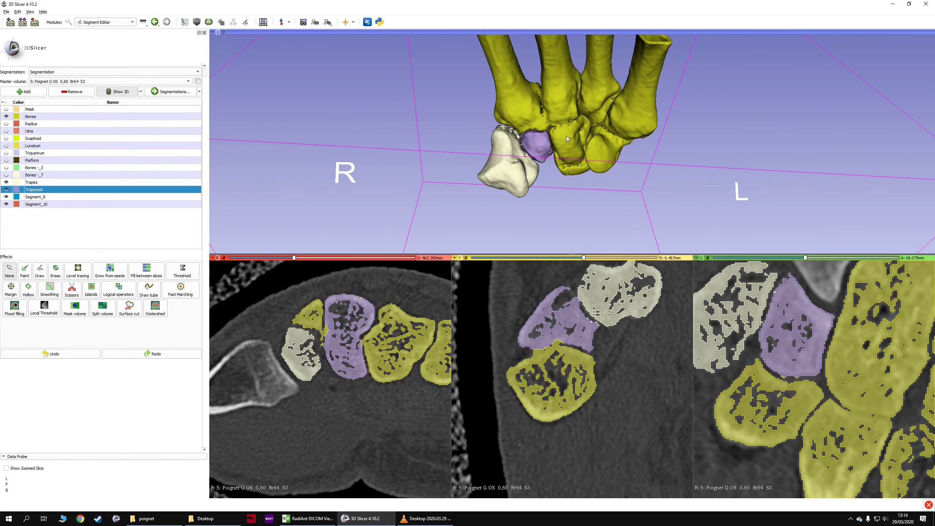
{"action": "left_click_drag", "start_coordinate": [563, 115], "coordinate": [544, 161]}
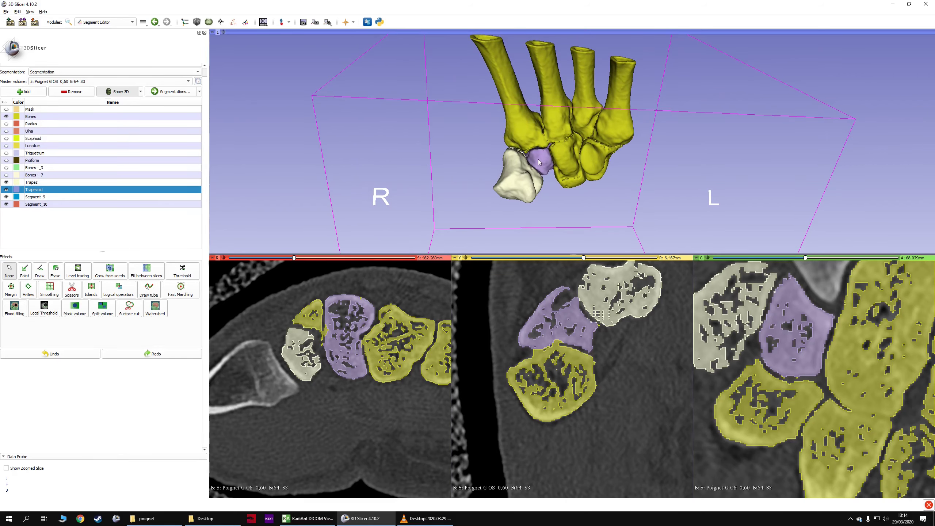
{"action": "scroll", "coordinate": [372, 317], "scroll_direction": "down", "scroll_amount": 4}
{"action": "scroll", "coordinate": [372, 317], "scroll_direction": "up", "scroll_amount": 7}
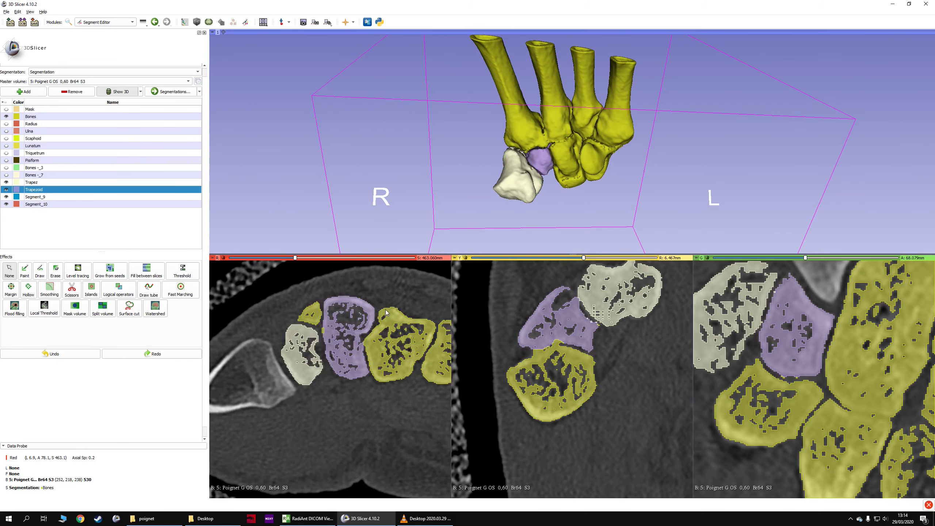
{"action": "scroll", "coordinate": [577, 181], "scroll_direction": "up", "scroll_amount": 3}
{"action": "left_click_drag", "start_coordinate": [577, 179], "coordinate": [466, 168]}
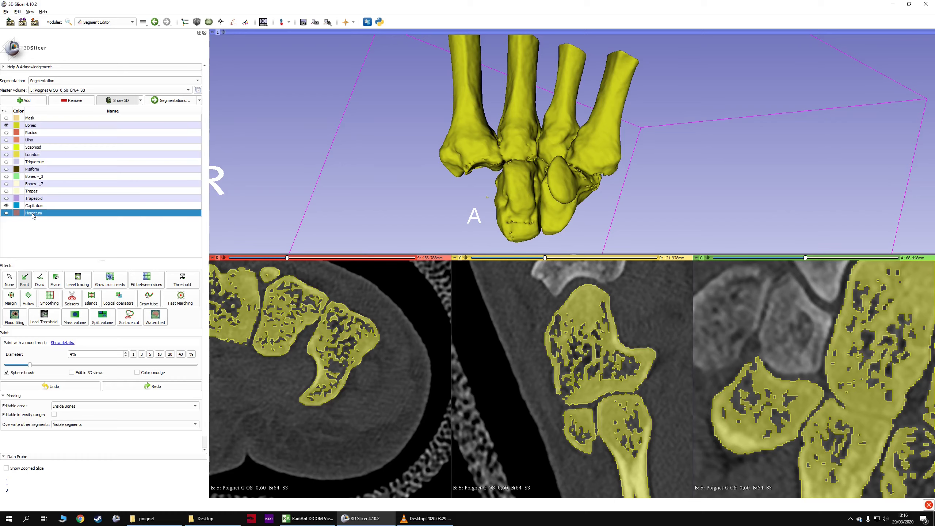
Step: Hide Bones and inspect the Hamatum segment in 3D and on the axial slices where the hamate meets the capitate
{"action": "left_click", "coordinate": [6, 125]}
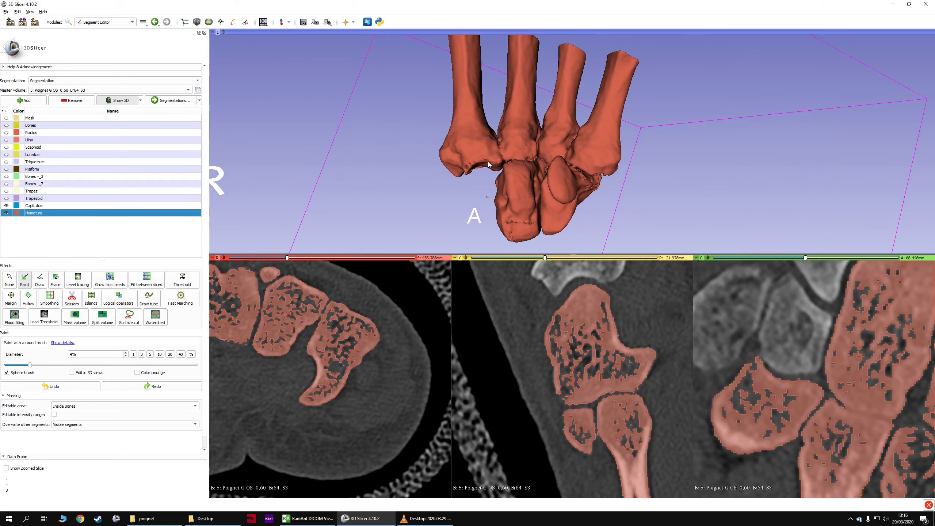
{"action": "left_click_drag", "start_coordinate": [645, 179], "coordinate": [617, 206]}
{"action": "scroll", "coordinate": [347, 344], "scroll_direction": "down", "scroll_amount": 2}
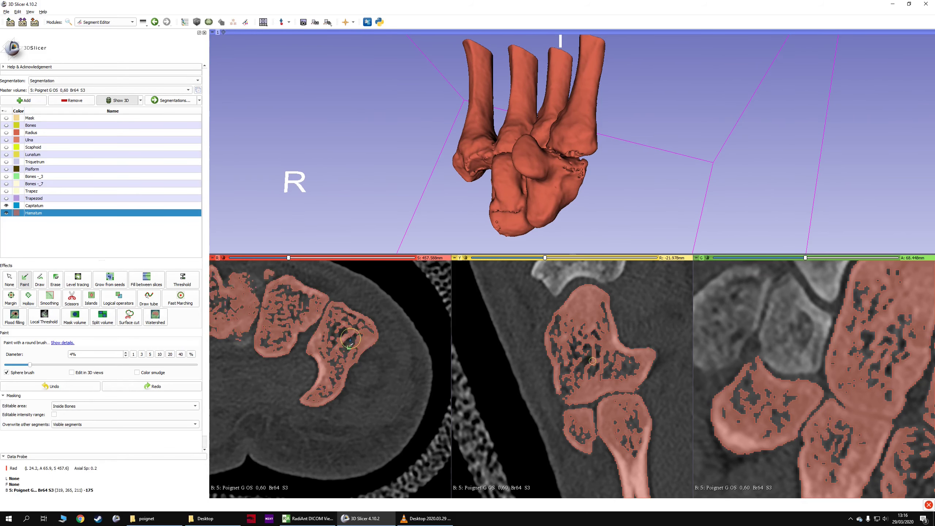
{"action": "scroll", "coordinate": [348, 339], "scroll_direction": "down", "scroll_amount": 5}
{"action": "scroll", "coordinate": [339, 336], "scroll_direction": "up", "scroll_amount": 2, "text": "ctrl"}
{"action": "middle_click_drag", "start_coordinate": [334, 307], "coordinate": [340, 324]}
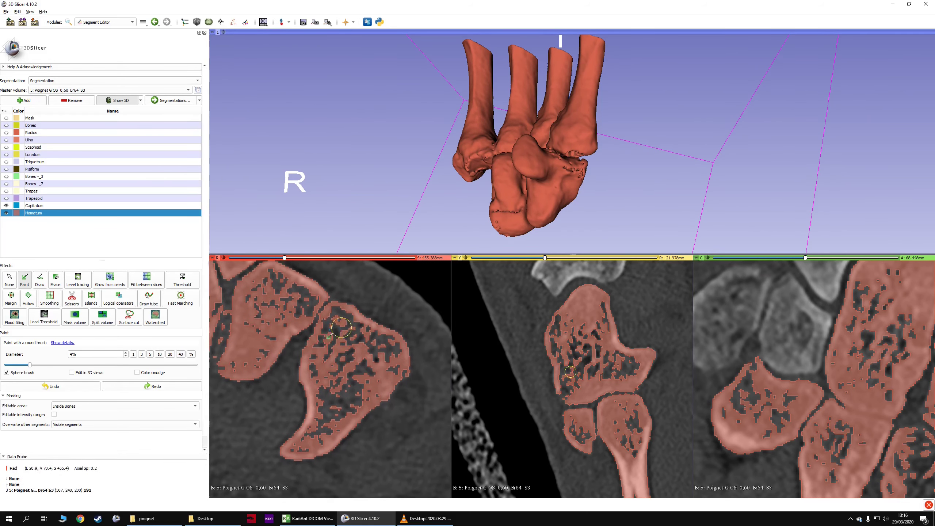
Step: Turn off the 3D display and erase the hamate-capitate contact in Hamatum on the axial slices near S 456-457 mm with a 4% sphere brush
{"action": "scroll", "coordinate": [309, 315], "scroll_direction": "up", "scroll_amount": 4}
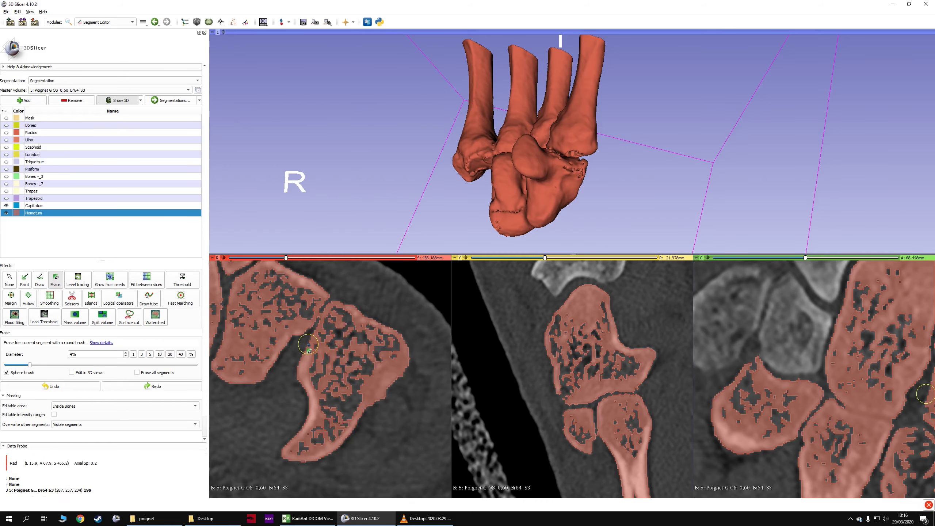
{"action": "left_click", "coordinate": [310, 314]}
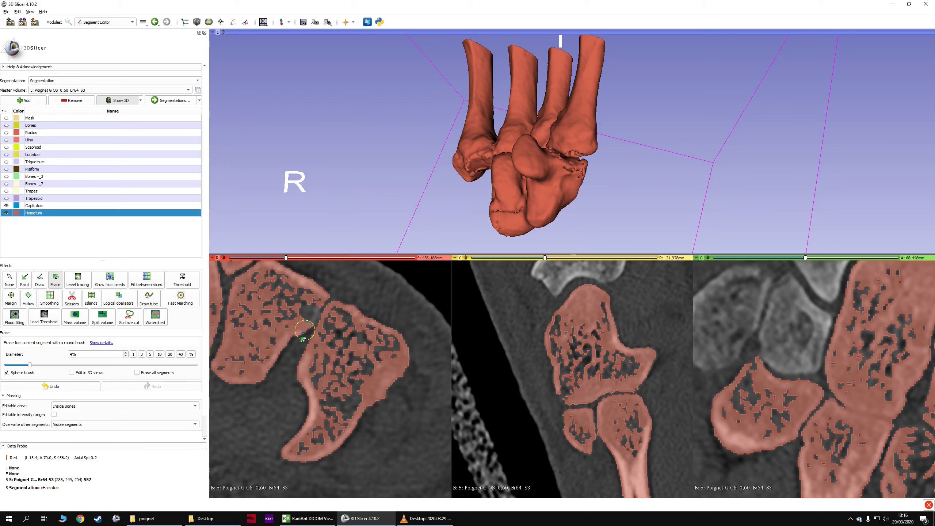
{"action": "left_click", "coordinate": [111, 101]}
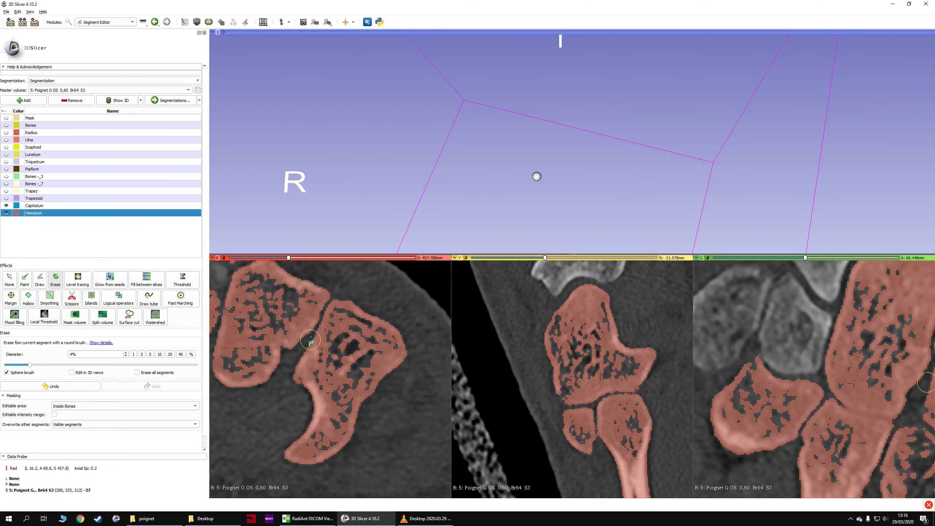
{"action": "scroll", "coordinate": [308, 332], "scroll_direction": "down", "scroll_amount": 2}
{"action": "left_click_drag", "start_coordinate": [308, 326], "coordinate": [308, 332]}
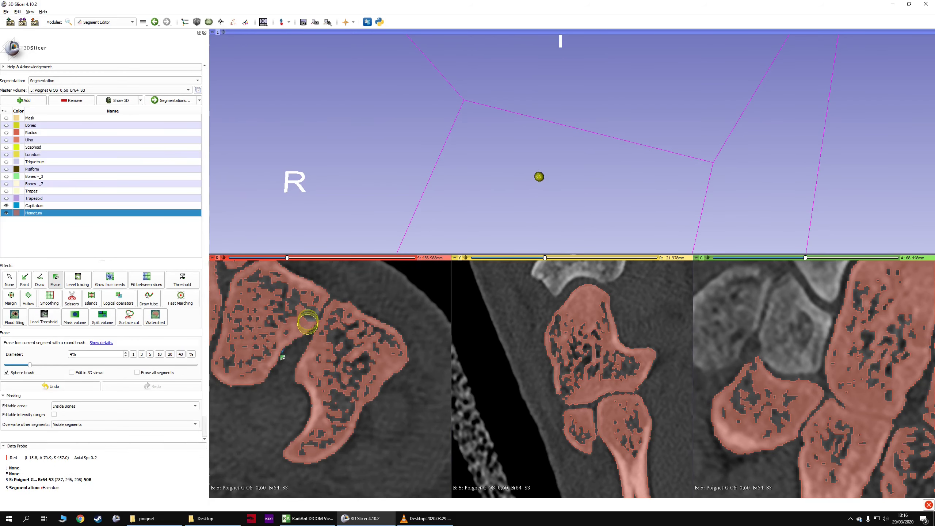
Step: Erase the remaining bridge beside the hamate in the Hamatum segment on the axial slices from about S 455 to 451 mm
{"action": "scroll", "coordinate": [360, 370], "scroll_direction": "up", "scroll_amount": 7}
{"action": "scroll", "coordinate": [361, 368], "scroll_direction": "up", "scroll_amount": 20}
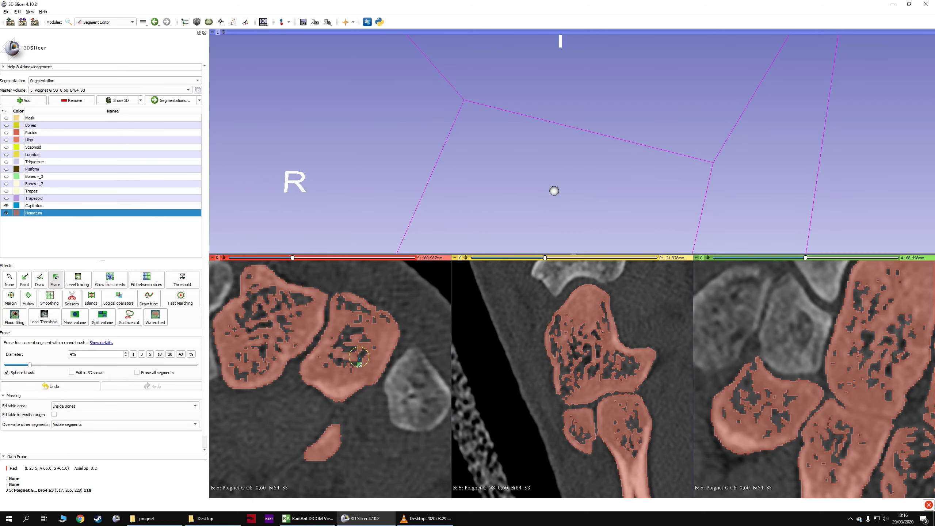
{"action": "scroll", "coordinate": [362, 359], "scroll_direction": "up", "scroll_amount": 20}
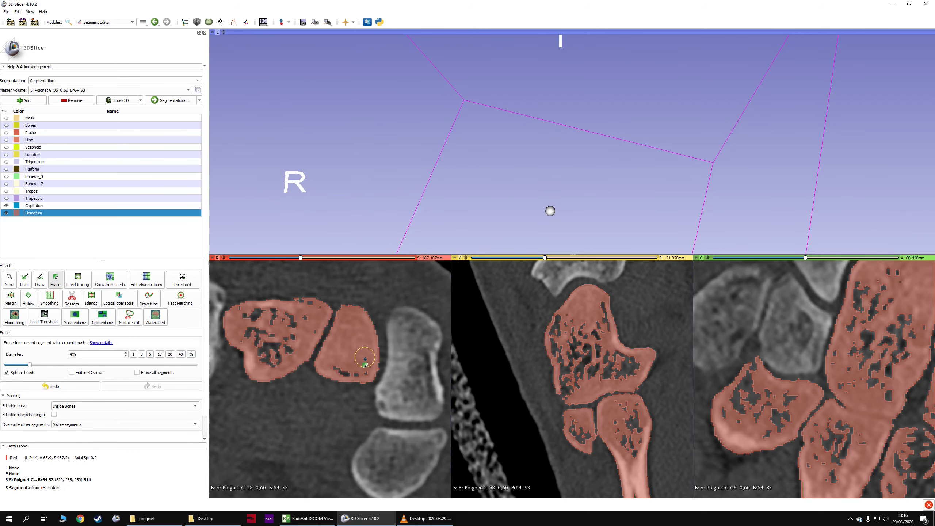
{"action": "key", "text": "shift"}
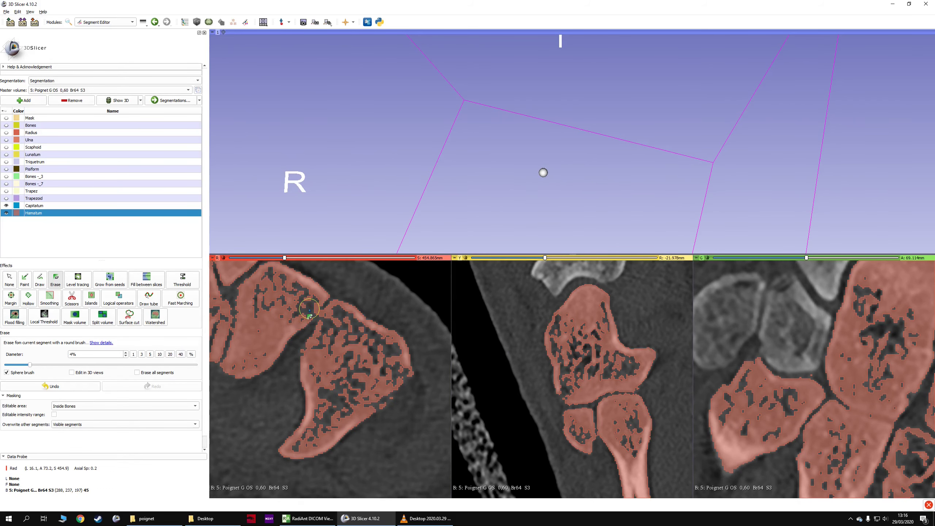
{"action": "key", "text": "shift"}
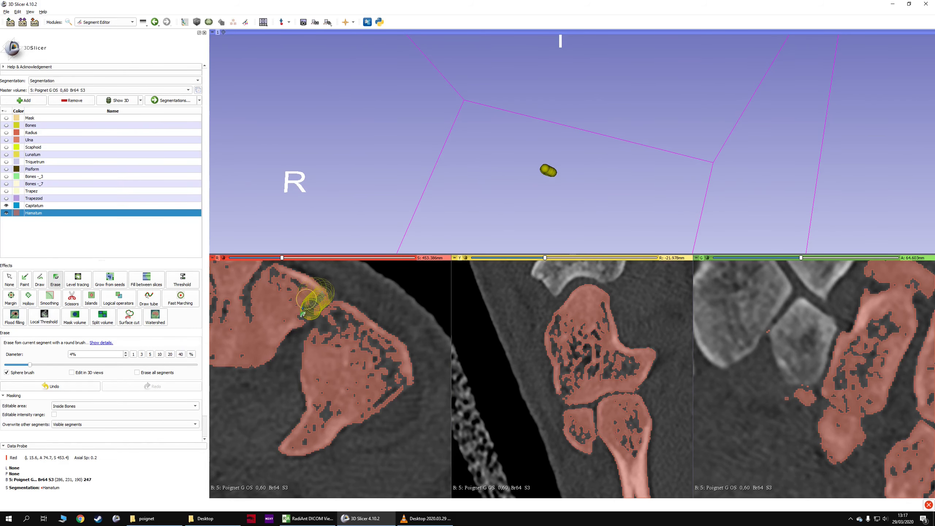
{"action": "left_click_drag", "start_coordinate": [296, 327], "coordinate": [297, 328]}
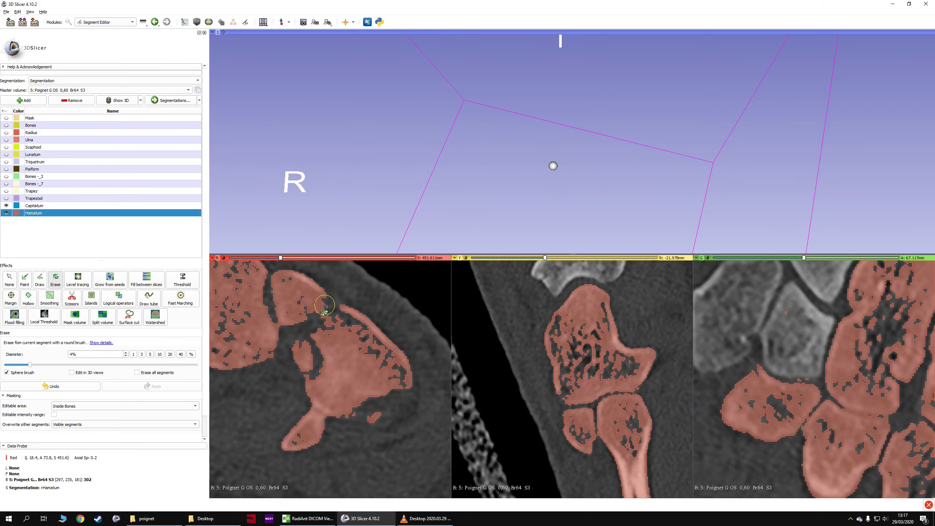
{"action": "left_click_drag", "start_coordinate": [302, 314], "coordinate": [302, 314]}
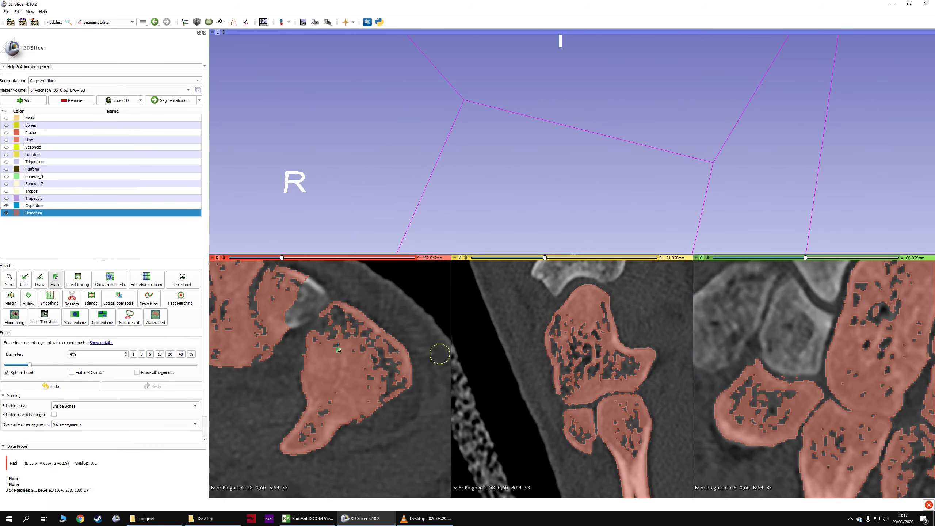
Step: Try to isolate the hamate by keeping only its island in the Hamatum segment, and display the segmentation in 3D again
{"action": "left_click", "coordinate": [91, 298]}
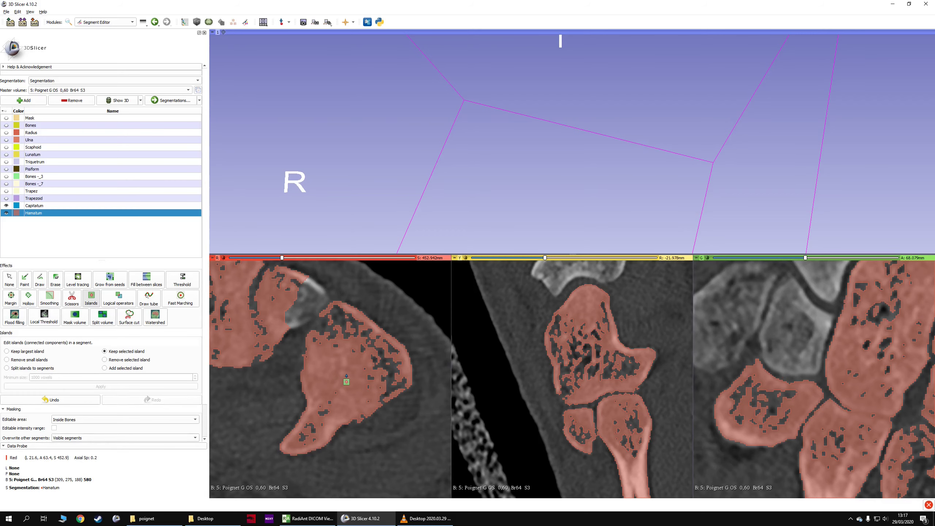
{"action": "scroll", "coordinate": [330, 364], "scroll_direction": "up", "scroll_amount": 1}
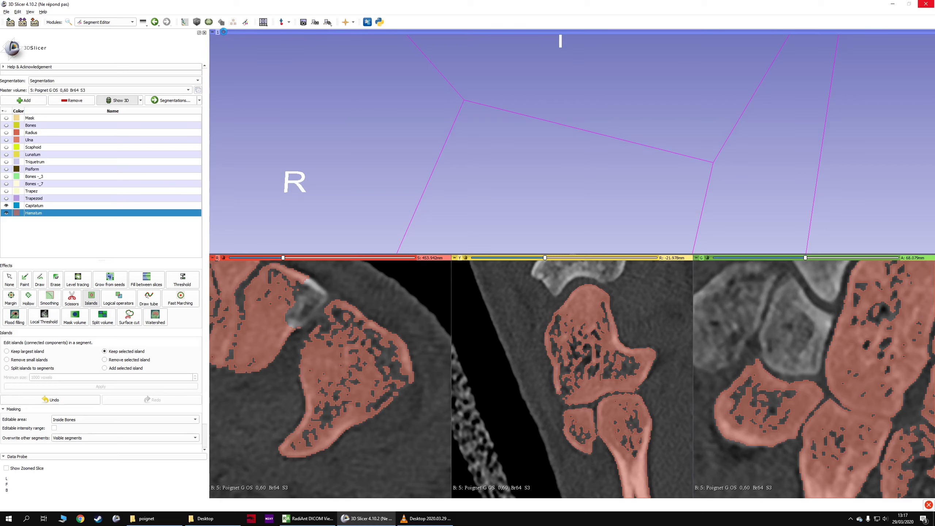
{"action": "left_click_drag", "start_coordinate": [304, 88], "coordinate": [350, 62]}
{"action": "scroll", "coordinate": [537, 127], "scroll_direction": "up", "scroll_amount": 4}
{"action": "left_click_drag", "start_coordinate": [537, 127], "coordinate": [670, 84]}
Step: Cut away the bridge between the neighbouring metacarpal bases with free-form Scissors set to erase inside, and keep only the hamate's island
{"action": "left_click", "coordinate": [72, 297]}
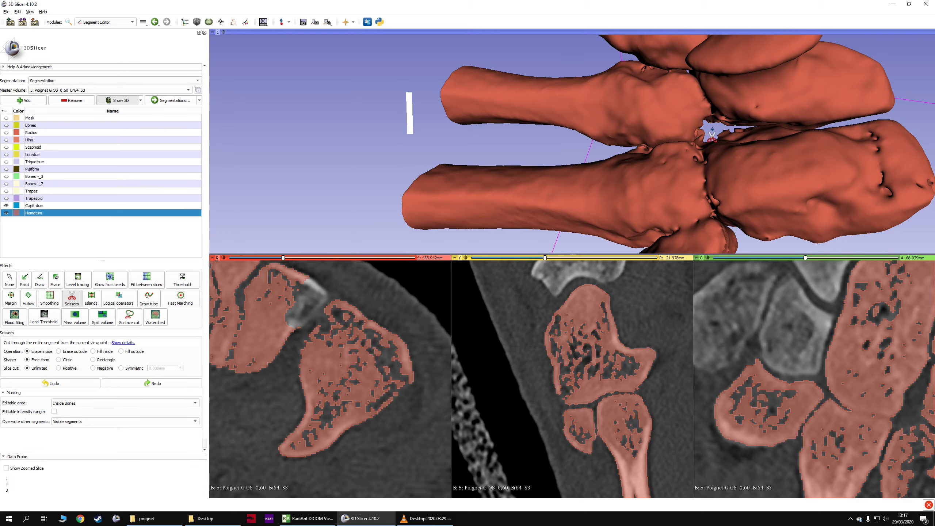
{"action": "left_click_drag", "start_coordinate": [713, 129], "coordinate": [641, 198]}
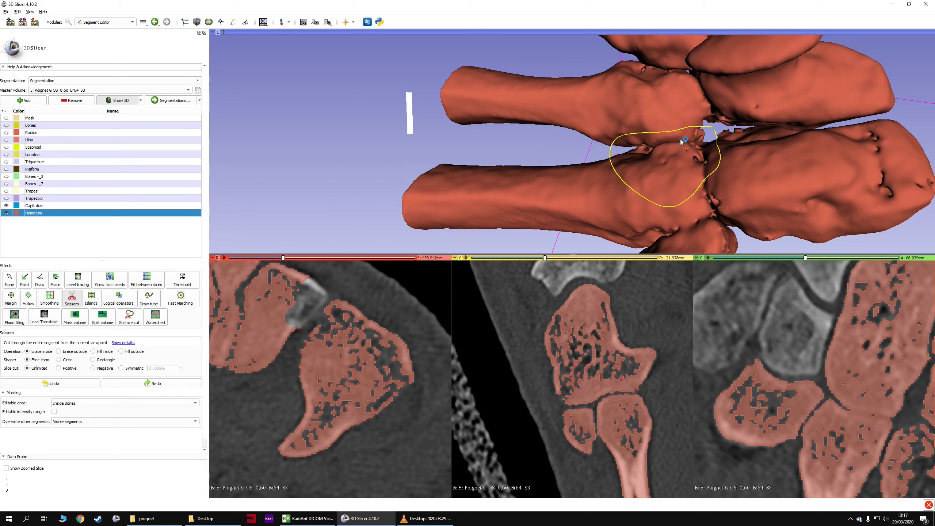
{"action": "left_click_drag", "start_coordinate": [682, 139], "coordinate": [681, 140]}
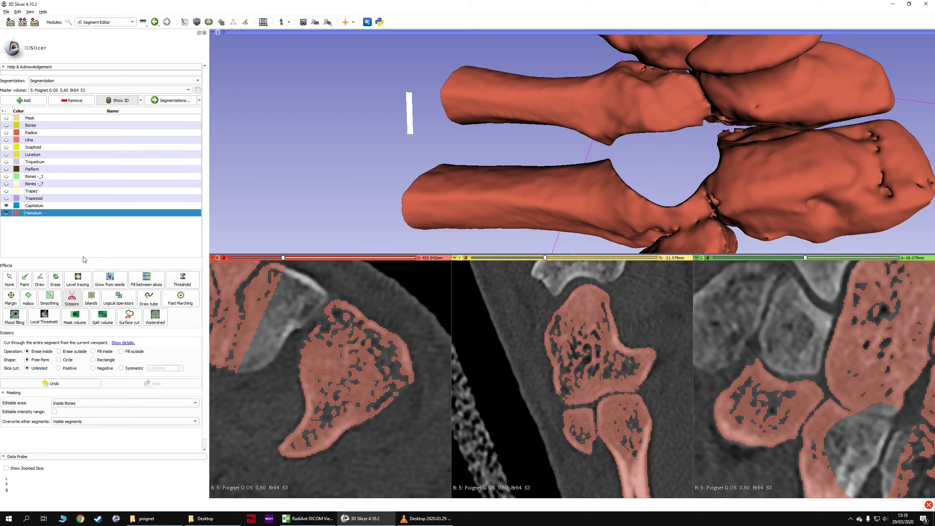
{"action": "left_click", "coordinate": [92, 300]}
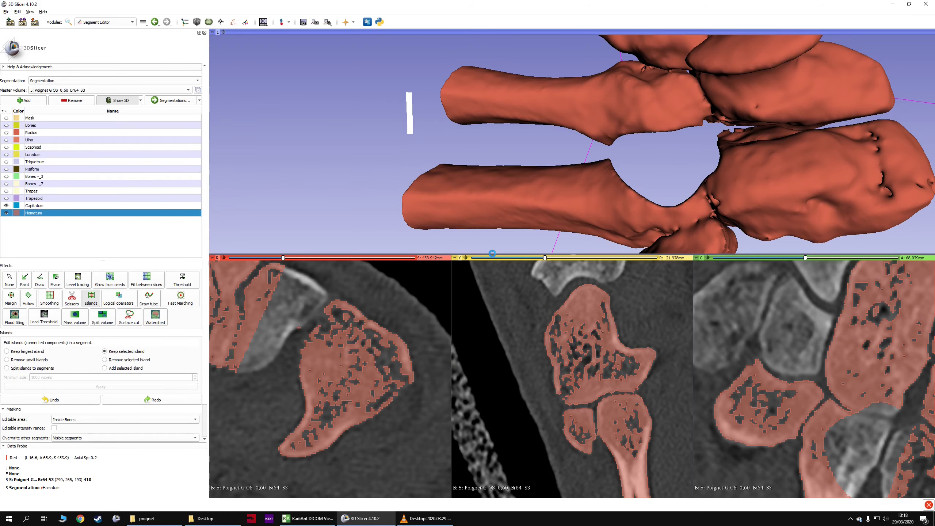
{"action": "left_click", "coordinate": [717, 118]}
Step: Inspect the joint between the hamate and the metacarpal bases in 3D and on the enlarged sagittal slices for remaining contact
{"action": "mouse_move", "coordinate": [740, 135]}
{"action": "left_mouse_down"}
{"action": "mouse_move", "coordinate": [570, 144]}
{"action": "mouse_move", "coordinate": [620, 154]}
{"action": "mouse_move", "coordinate": [626, 62]}
{"action": "mouse_move", "coordinate": [509, 49]}
{"action": "left_mouse_up"}
{"action": "middle_click_drag", "start_coordinate": [508, 49], "coordinate": [561, 136]}
{"action": "scroll", "coordinate": [561, 136], "scroll_direction": "up", "scroll_amount": 4}
{"action": "mouse_move", "coordinate": [561, 136]}
{"action": "left_mouse_down"}
{"action": "mouse_move", "coordinate": [612, 139]}
{"action": "mouse_move", "coordinate": [575, 143]}
{"action": "left_mouse_up"}
{"action": "mouse_move", "coordinate": [545, 110]}
{"action": "left_mouse_down"}
{"action": "mouse_move", "coordinate": [554, 124]}
{"action": "mouse_move", "coordinate": [548, 99]}
{"action": "mouse_move", "coordinate": [674, 174]}
{"action": "mouse_move", "coordinate": [534, 96]}
{"action": "mouse_move", "coordinate": [529, 79]}
{"action": "mouse_move", "coordinate": [469, 37]}
{"action": "mouse_move", "coordinate": [456, 77]}
{"action": "mouse_move", "coordinate": [473, 121]}
{"action": "mouse_move", "coordinate": [570, 84]}
{"action": "left_mouse_up"}
{"action": "key", "text": "shift"}
{"action": "key", "text": "shift"}
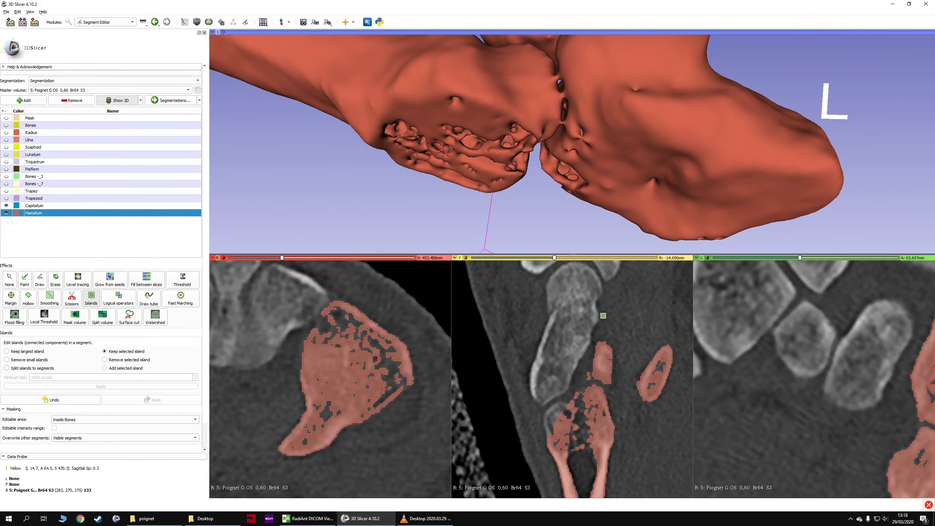
{"action": "scroll", "coordinate": [595, 377], "scroll_direction": "up", "scroll_amount": 5}
{"action": "scroll", "coordinate": [604, 395], "scroll_direction": "down", "scroll_amount": 8}
{"action": "scroll", "coordinate": [604, 403], "scroll_direction": "up", "scroll_amount": 5, "text": "ctrl"}
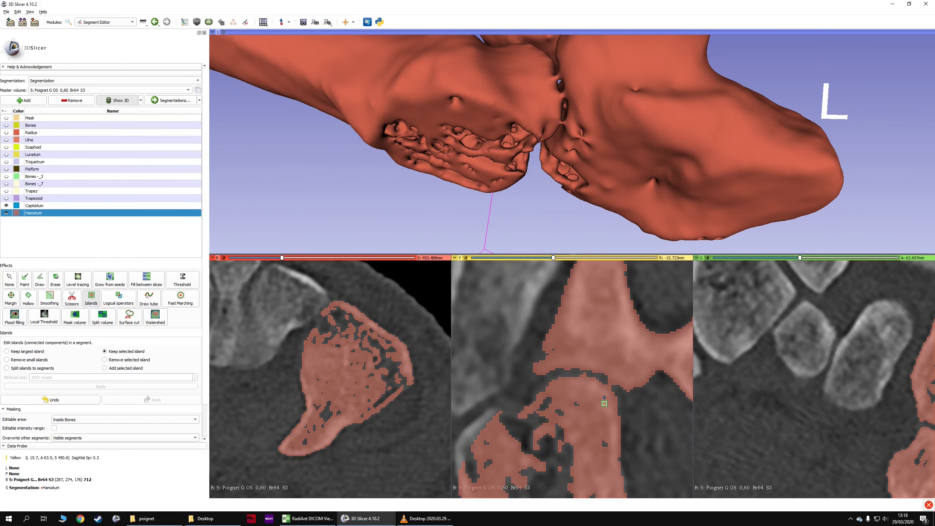
Step: Erase the edge of the metacarpal base facing the hamate in Hamatum on the sagittal slices from about R -15.5 to -17 mm
{"action": "left_click", "coordinate": [52, 282]}
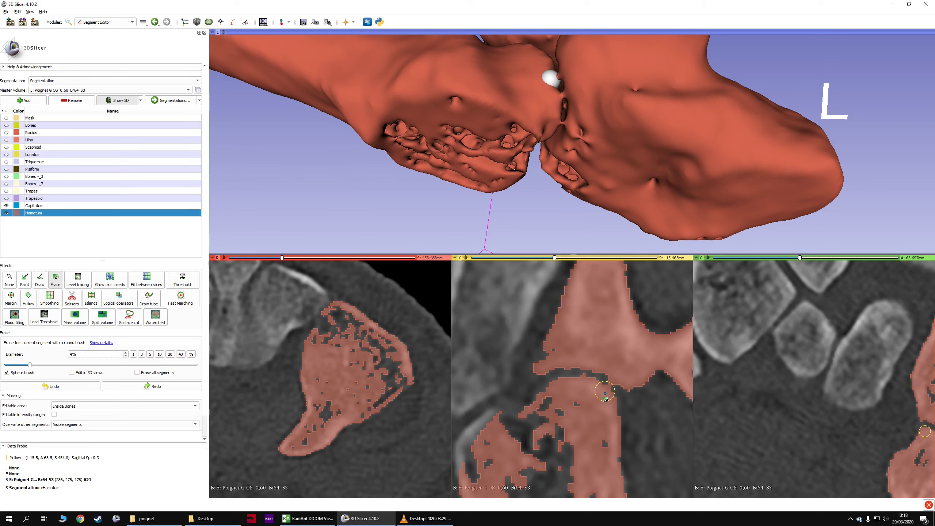
{"action": "scroll", "coordinate": [606, 395], "scroll_direction": "down", "scroll_amount": 1}
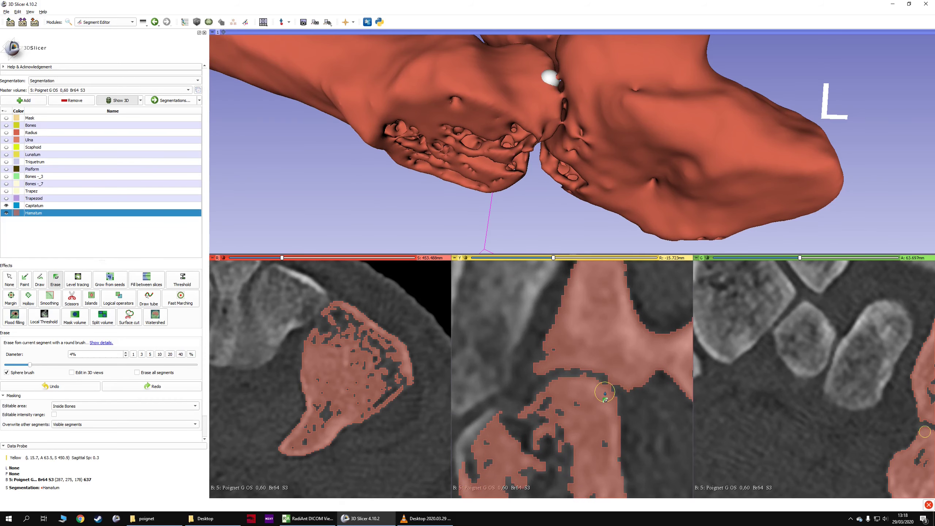
{"action": "left_click", "coordinate": [597, 396]}
{"action": "scroll", "coordinate": [591, 397], "scroll_direction": "down", "scroll_amount": 2}
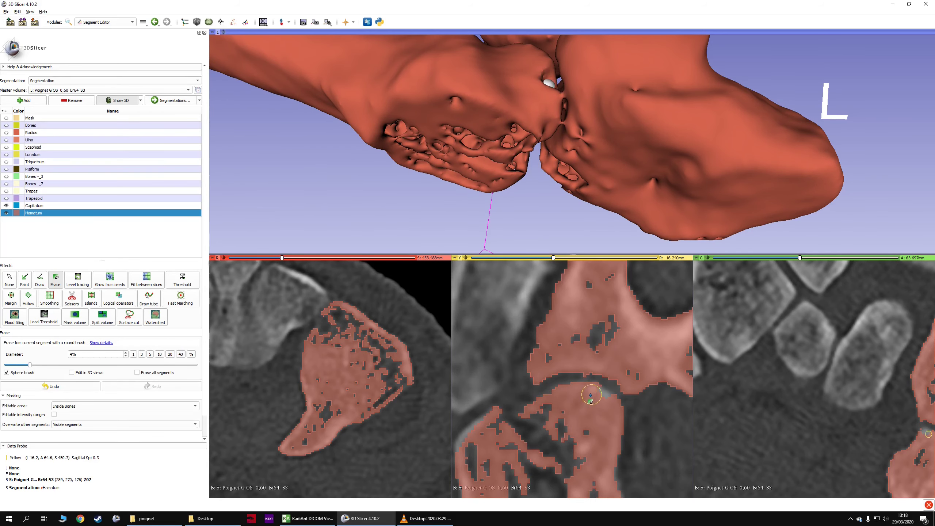
{"action": "scroll", "coordinate": [586, 388], "scroll_direction": "up", "scroll_amount": 1}
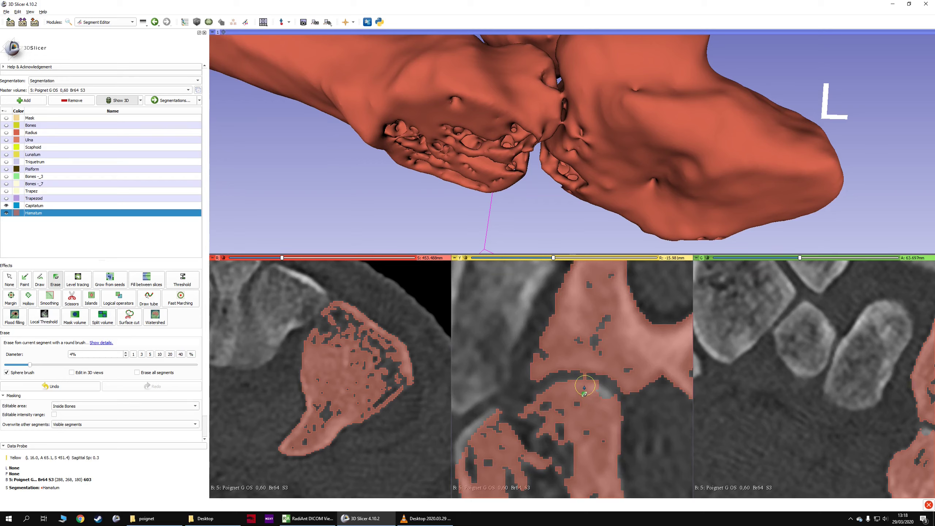
{"action": "scroll", "coordinate": [604, 398], "scroll_direction": "down", "scroll_amount": 3}
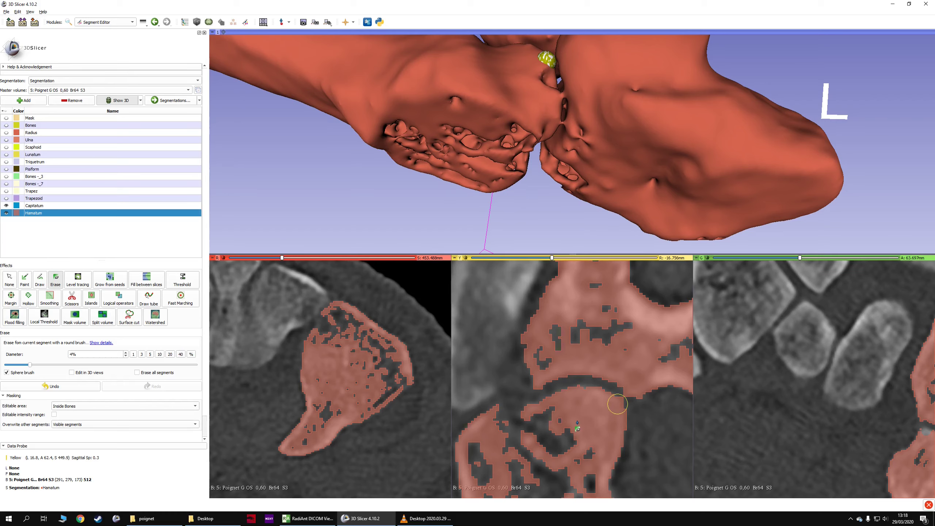
{"action": "scroll", "coordinate": [586, 424], "scroll_direction": "down", "scroll_amount": 1}
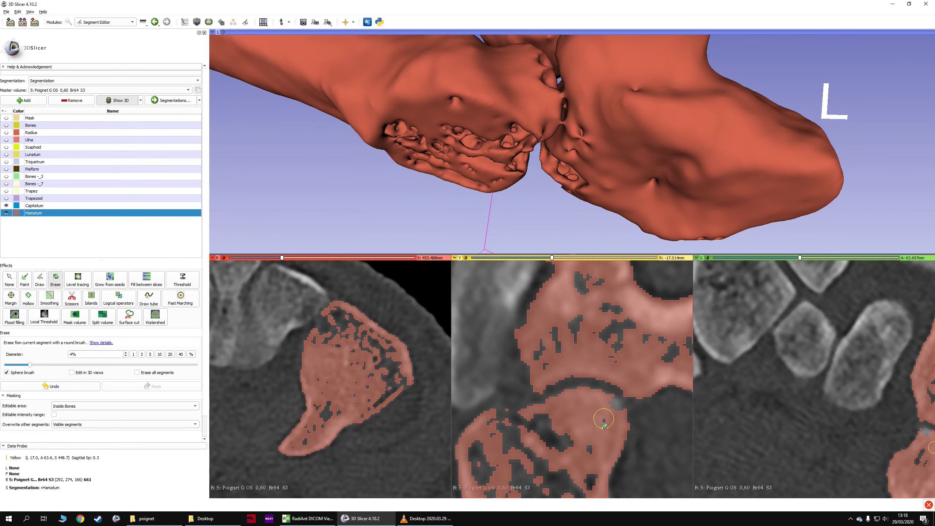
Step: Extend the erased gap between the hamate and the metacarpal base across the sagittal slices from about R -16.2 to -14.7 mm
{"action": "scroll", "coordinate": [604, 420], "scroll_direction": "up", "scroll_amount": 3}
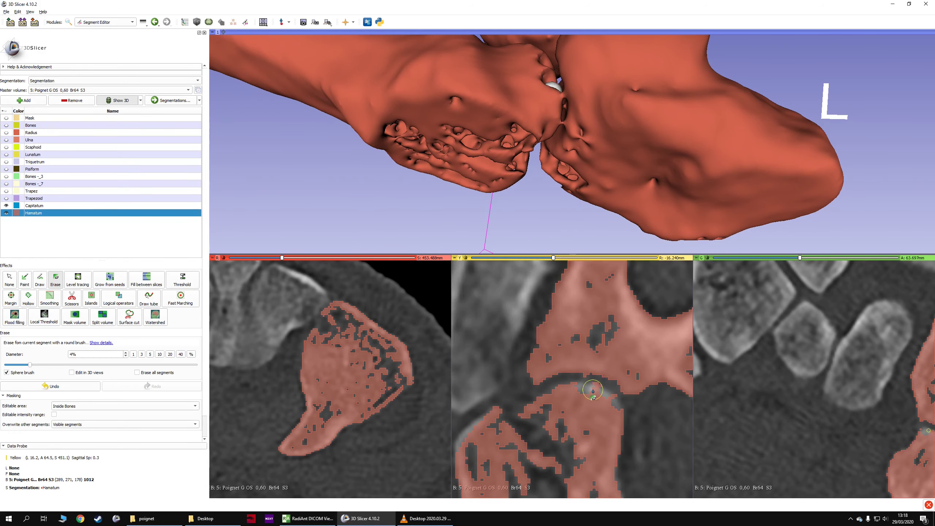
{"action": "left_click_drag", "start_coordinate": [594, 398], "coordinate": [614, 409]}
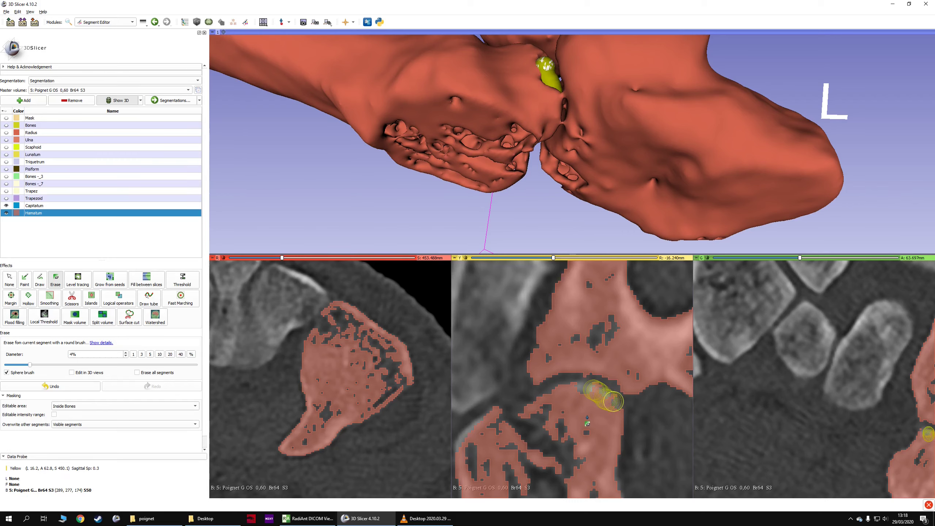
{"action": "scroll", "coordinate": [588, 424], "scroll_direction": "up", "scroll_amount": 3}
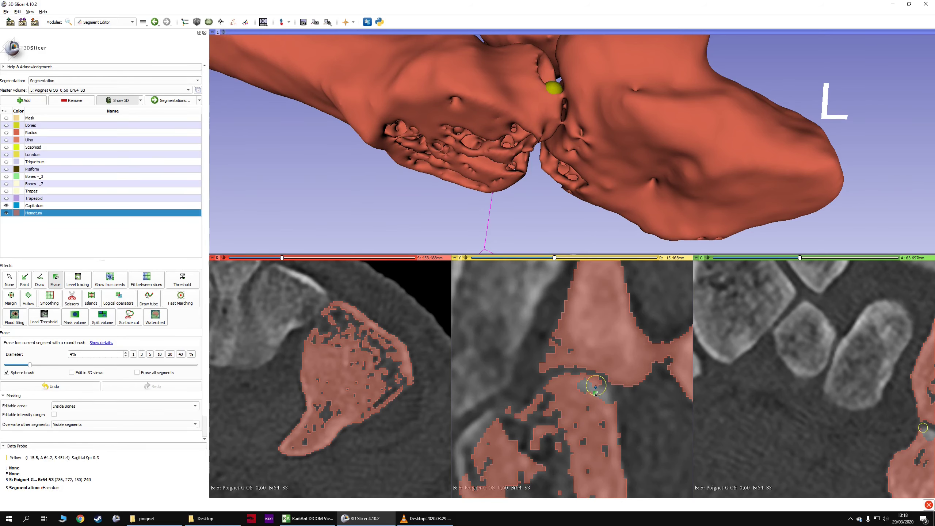
{"action": "scroll", "coordinate": [592, 390], "scroll_direction": "up", "scroll_amount": 1}
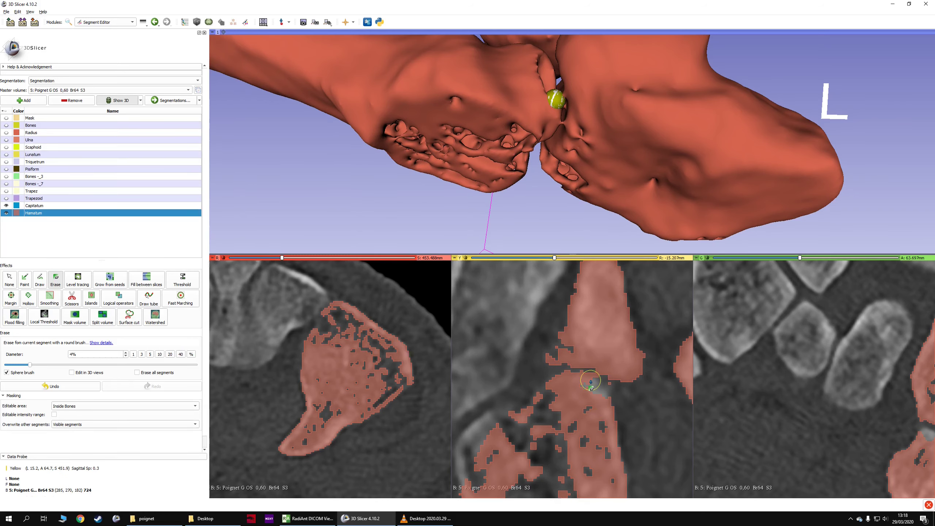
{"action": "scroll", "coordinate": [585, 387], "scroll_direction": "up", "scroll_amount": 1}
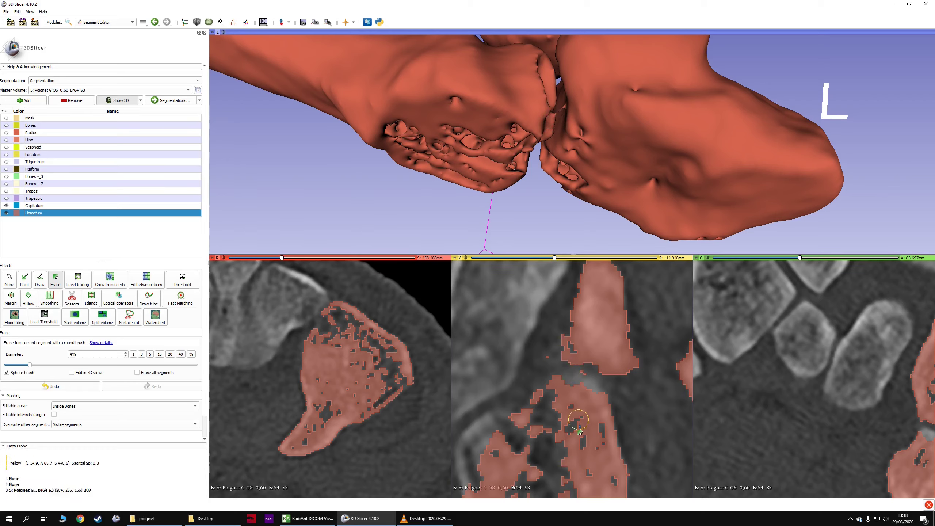
{"action": "scroll", "coordinate": [577, 383], "scroll_direction": "up", "scroll_amount": 1}
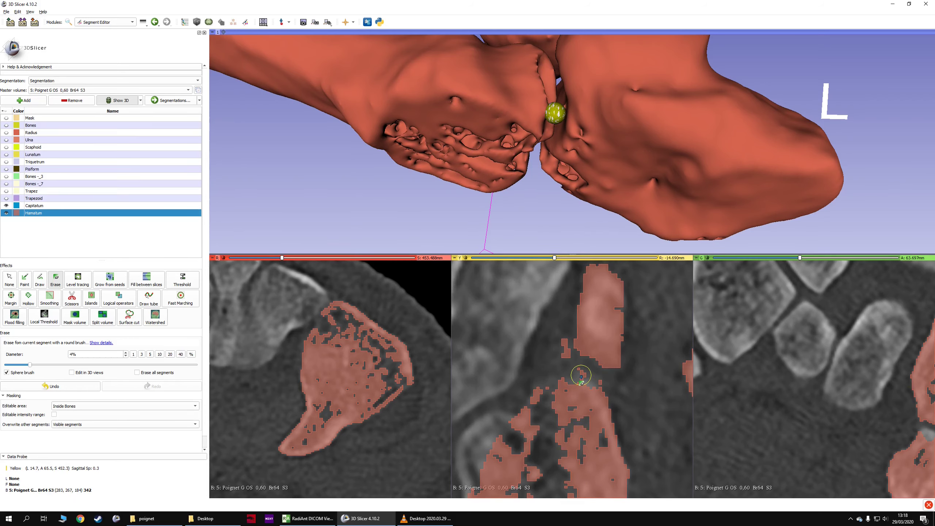
Step: Inspect the remaining contacts between the hamate and the metacarpal bases in 3D and on the linked axial and sagittal slices
{"action": "left_click_drag", "start_coordinate": [460, 219], "coordinate": [496, 132]}
{"action": "scroll", "coordinate": [496, 132], "scroll_direction": "up", "scroll_amount": 2}
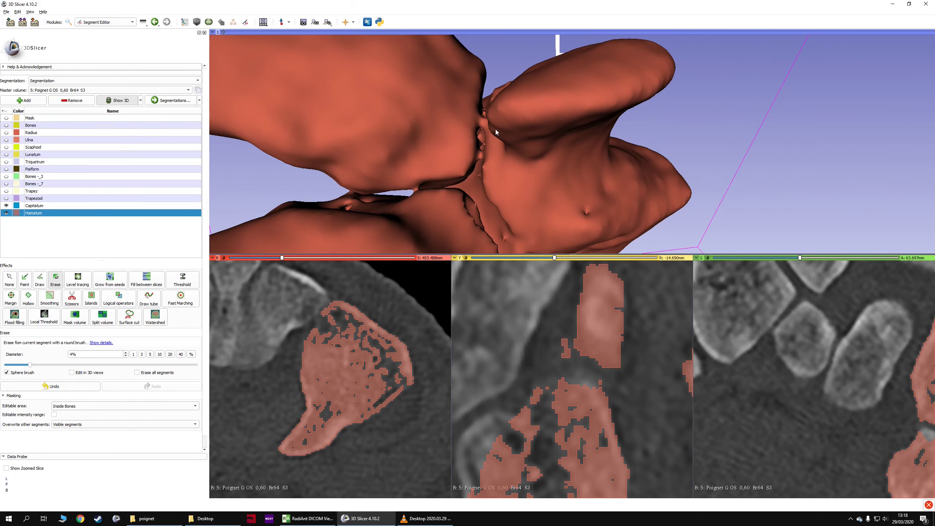
{"action": "key", "text": "shift"}
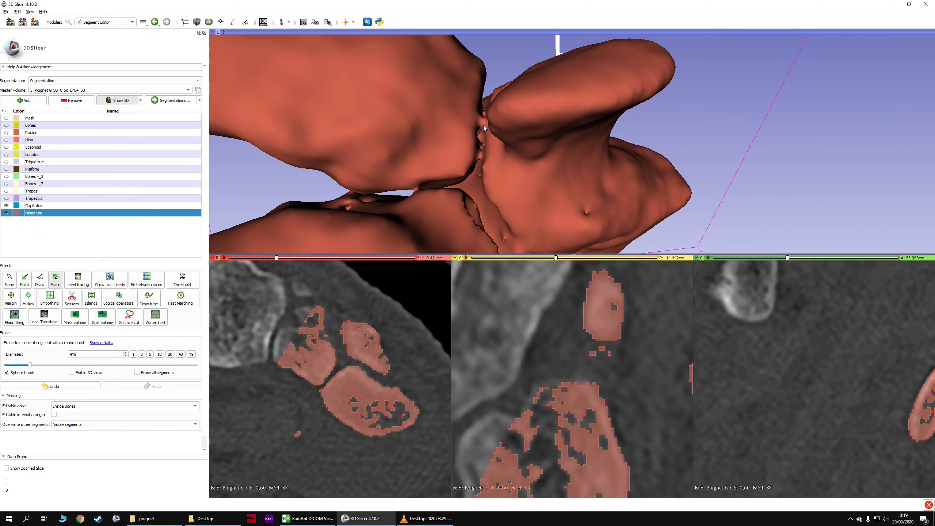
{"action": "key", "text": "shift"}
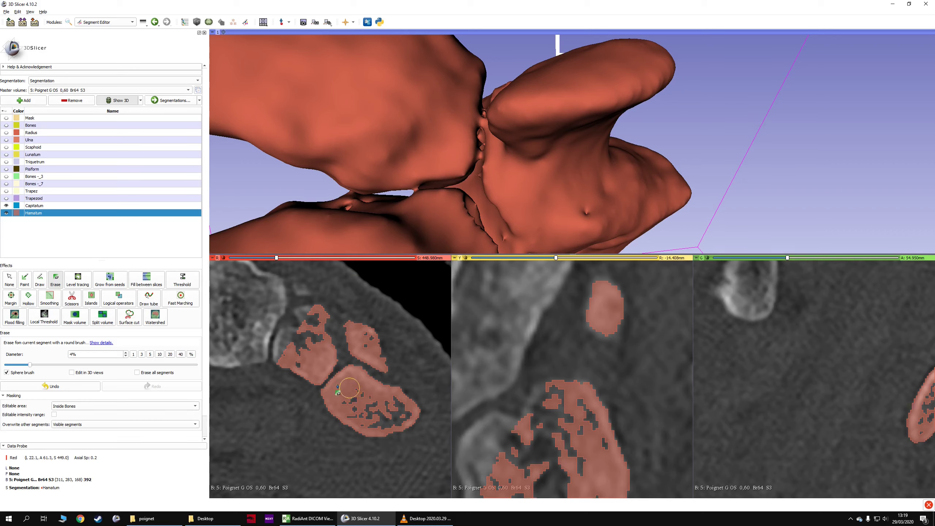
{"action": "scroll", "coordinate": [350, 391], "scroll_direction": "up", "scroll_amount": 2}
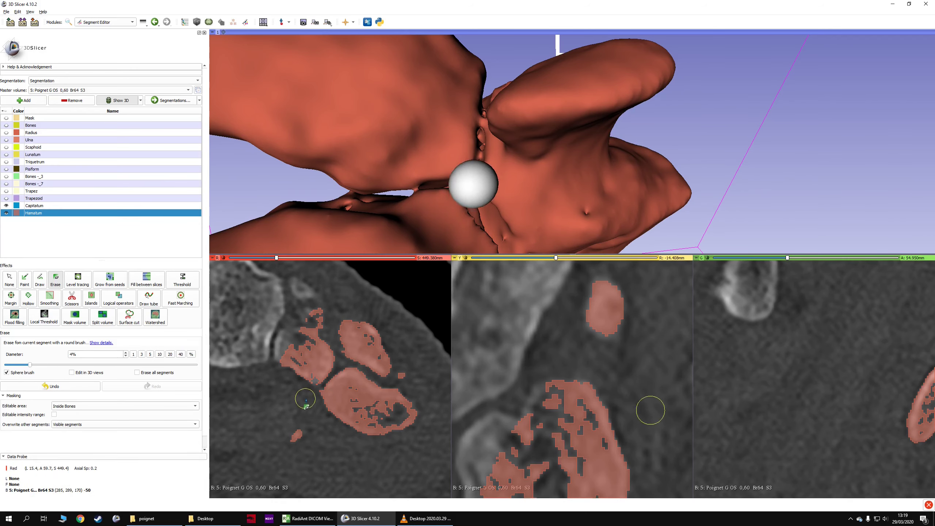
{"action": "scroll", "coordinate": [316, 404], "scroll_direction": "down", "scroll_amount": 10}
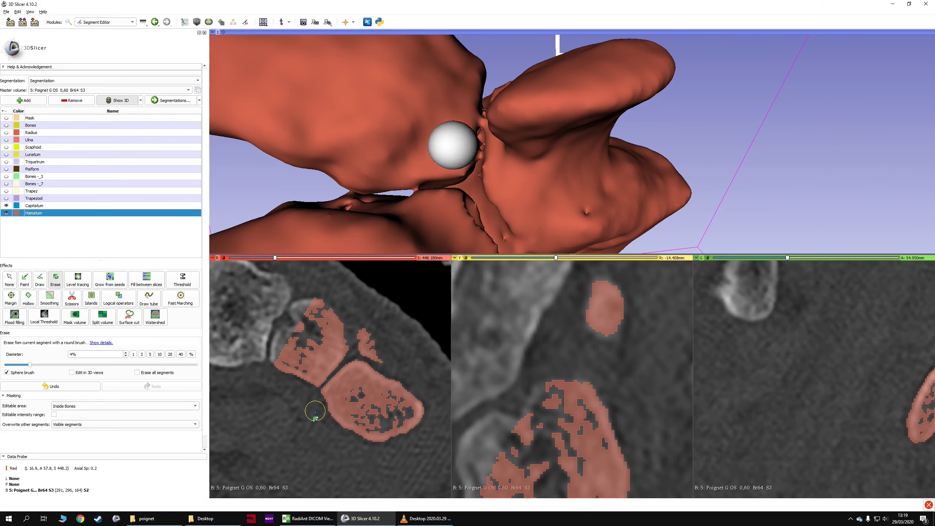
{"action": "scroll", "coordinate": [315, 408], "scroll_direction": "up", "scroll_amount": 8}
{"action": "key", "text": "shift"}
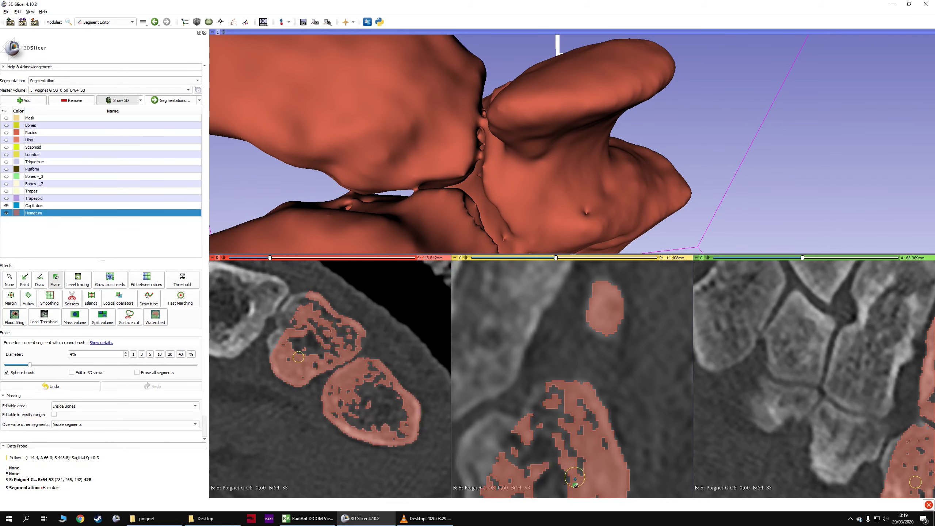
{"action": "scroll", "coordinate": [348, 370], "scroll_direction": "up", "scroll_amount": 4}
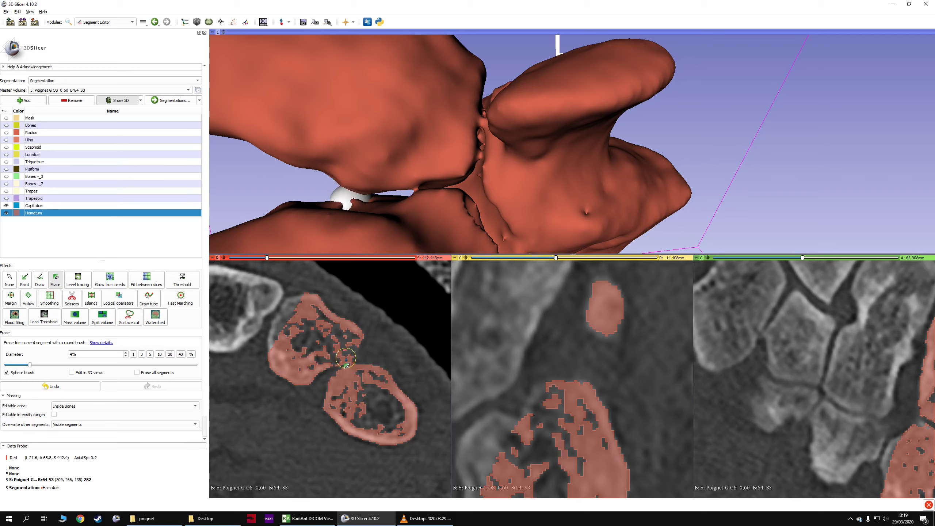
Step: Cut the thin bridges between the hamate and the metacarpal bases in Hamatum with free-form Scissors from two viewing angles
{"action": "left_click_drag", "start_coordinate": [332, 174], "coordinate": [346, 140]}
{"action": "left_click", "coordinate": [72, 298]}
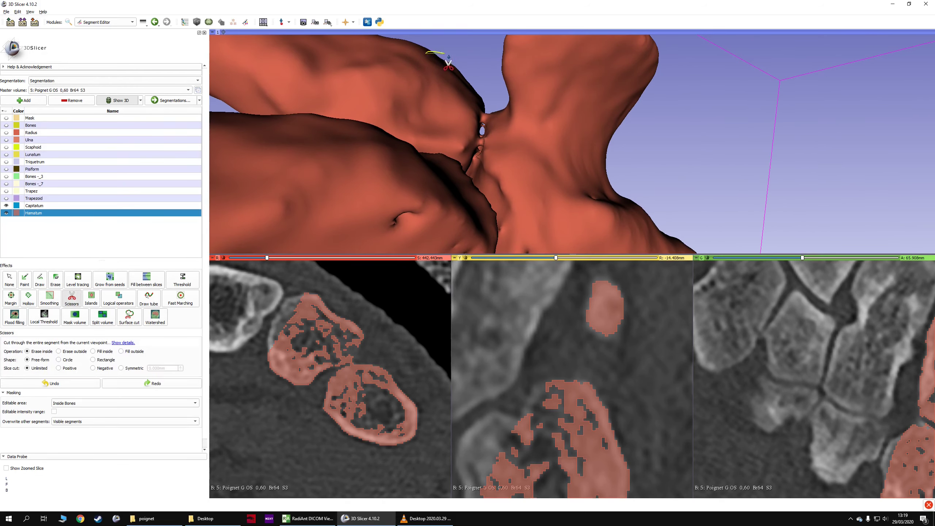
{"action": "left_click_drag", "start_coordinate": [482, 123], "coordinate": [442, 125]}
{"action": "left_click", "coordinate": [25, 282]}
{"action": "mouse_move", "coordinate": [346, 96]}
{"action": "left_mouse_down"}
{"action": "mouse_move", "coordinate": [332, 189]}
{"action": "mouse_move", "coordinate": [364, 246]}
{"action": "left_mouse_up"}
{"action": "left_click_drag", "start_coordinate": [424, 206], "coordinate": [462, 198]}
{"action": "left_click", "coordinate": [73, 299]}
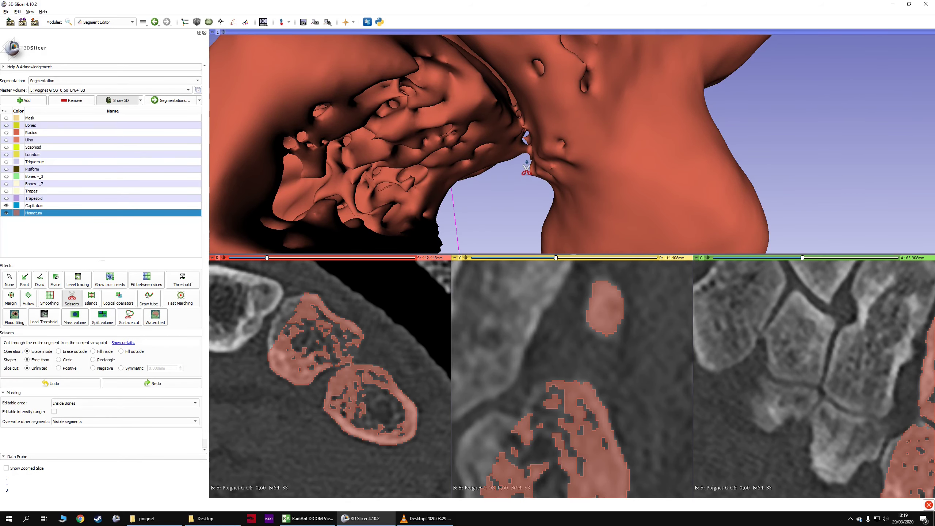
{"action": "left_click_drag", "start_coordinate": [528, 157], "coordinate": [460, 173]}
Step: Cut away another contact at the edge of the hamate joint in Hamatum with a free-form Scissors loop
{"action": "left_click", "coordinate": [9, 280]}
{"action": "left_click_drag", "start_coordinate": [435, 162], "coordinate": [598, 132]}
{"action": "left_click", "coordinate": [79, 296]}
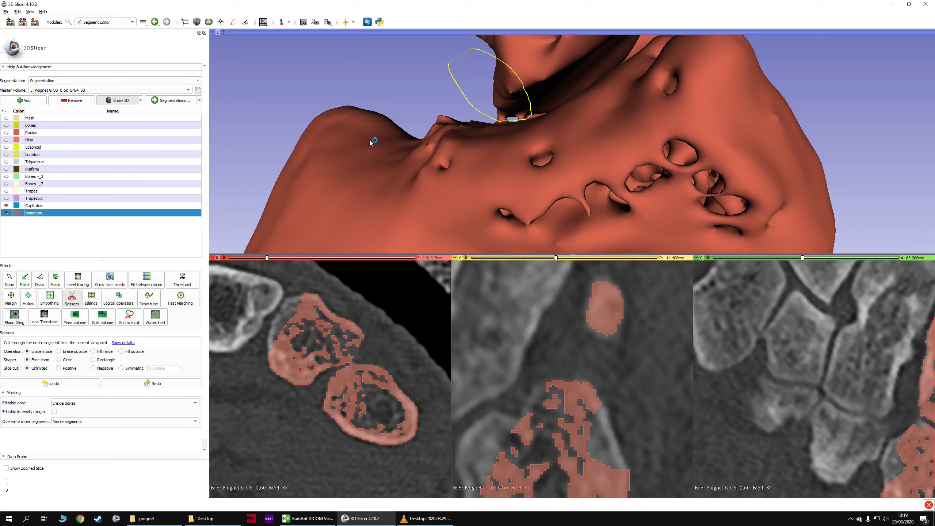
Step: Keep only the hamate's island in the Hamatum segment, removing the separated metacarpals
{"action": "left_click", "coordinate": [10, 281]}
{"action": "left_click_drag", "start_coordinate": [365, 117], "coordinate": [387, 144]}
{"action": "mouse_move", "coordinate": [364, 362]}
{"action": "scroll", "coordinate": [368, 363], "scroll_direction": "down", "scroll_amount": 7, "text": "ctrl"}
{"action": "scroll", "coordinate": [368, 362], "scroll_direction": "down", "scroll_amount": 4}
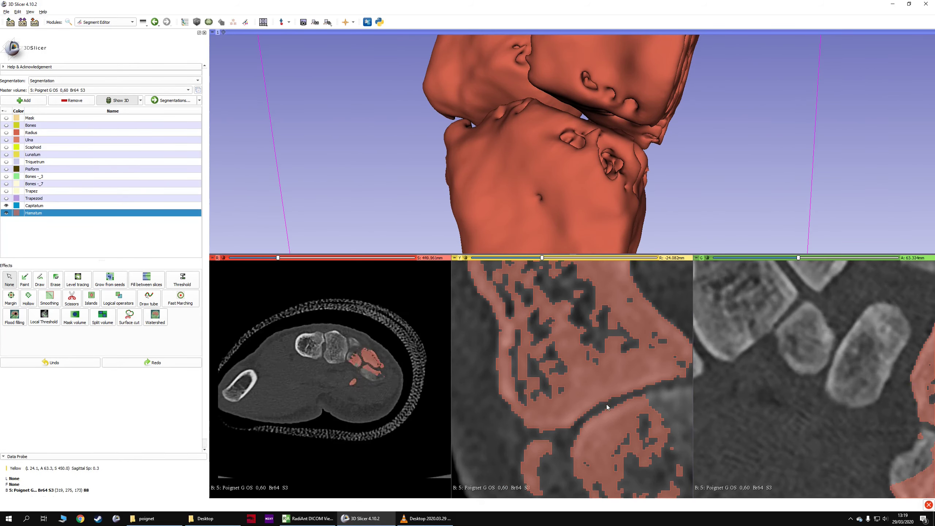
{"action": "mouse_move", "coordinate": [615, 345]}
{"action": "left_click", "coordinate": [93, 299]}
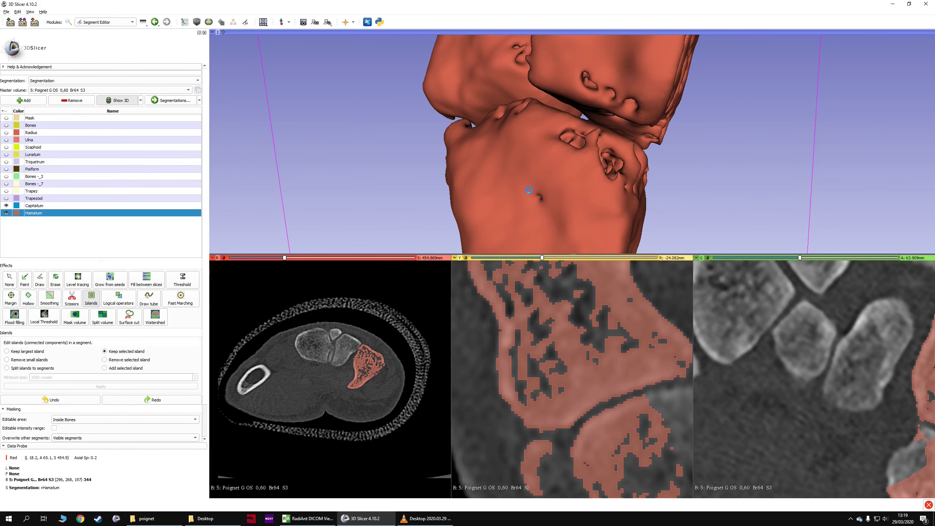
{"action": "scroll", "coordinate": [529, 190], "scroll_direction": "down", "scroll_amount": 5}
{"action": "left_click", "coordinate": [511, 189]}
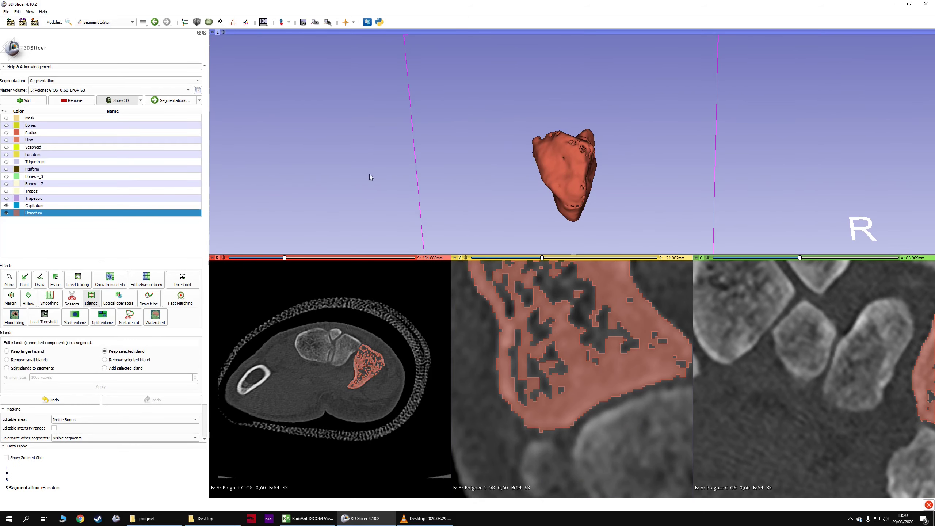
Step: Show the Trapezoid, Trapez and Bones segments together with the hamate
{"action": "left_click", "coordinate": [7, 198]}
{"action": "left_click", "coordinate": [6, 191]}
{"action": "left_click_drag", "start_coordinate": [423, 168], "coordinate": [39, 144]}
{"action": "left_click", "coordinate": [7, 125]}
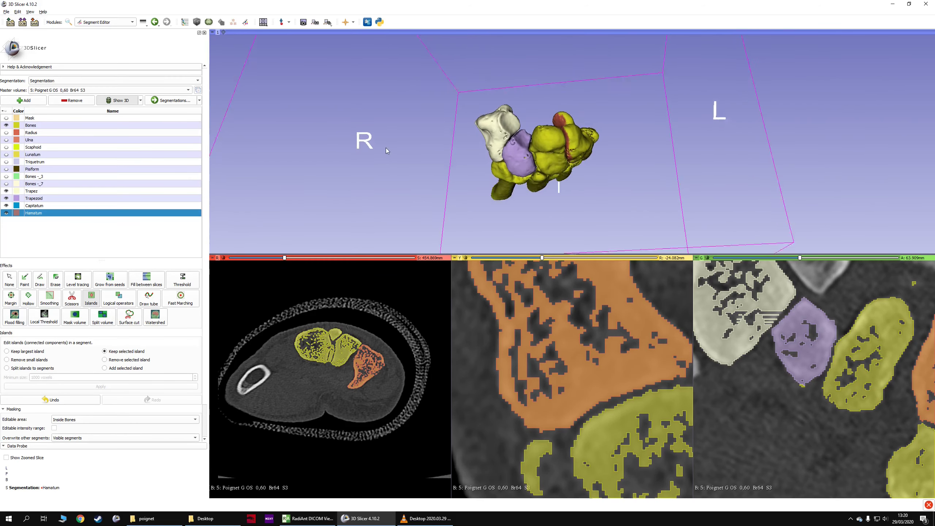
Step: Subtract the Hamatum segment from Bones with the logical operators and check the hamate's border with the capitate and metacarpals
{"action": "left_click", "coordinate": [31, 125]}
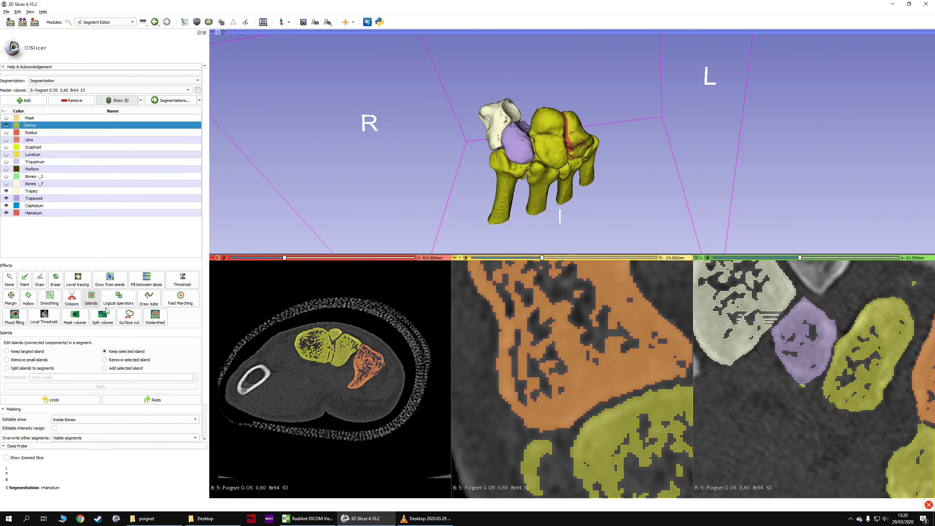
{"action": "left_click", "coordinate": [116, 300]}
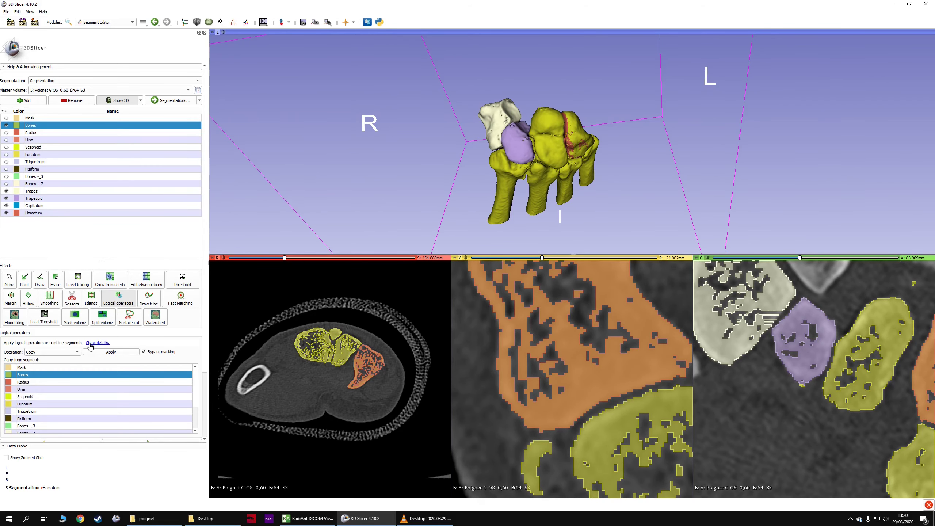
{"action": "left_click", "coordinate": [49, 352]}
{"action": "left_click", "coordinate": [33, 368]}
{"action": "left_click", "coordinate": [22, 386]}
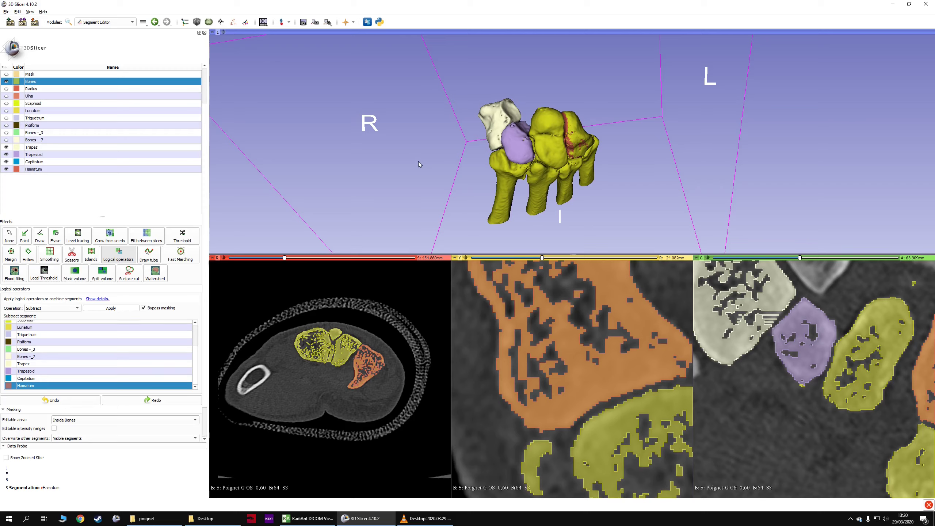
{"action": "key", "text": "ctrl+y"}
{"action": "left_click_drag", "start_coordinate": [417, 157], "coordinate": [479, 196]}
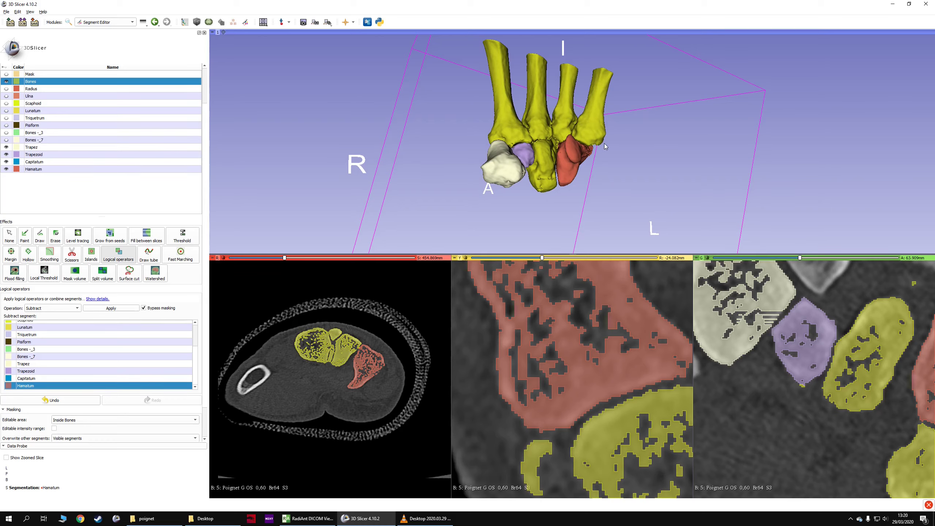
{"action": "scroll", "coordinate": [523, 163], "scroll_direction": "up", "scroll_amount": 5}
{"action": "left_click_drag", "start_coordinate": [517, 180], "coordinate": [729, 160]}
{"action": "scroll", "coordinate": [728, 160], "scroll_direction": "up", "scroll_amount": 3}
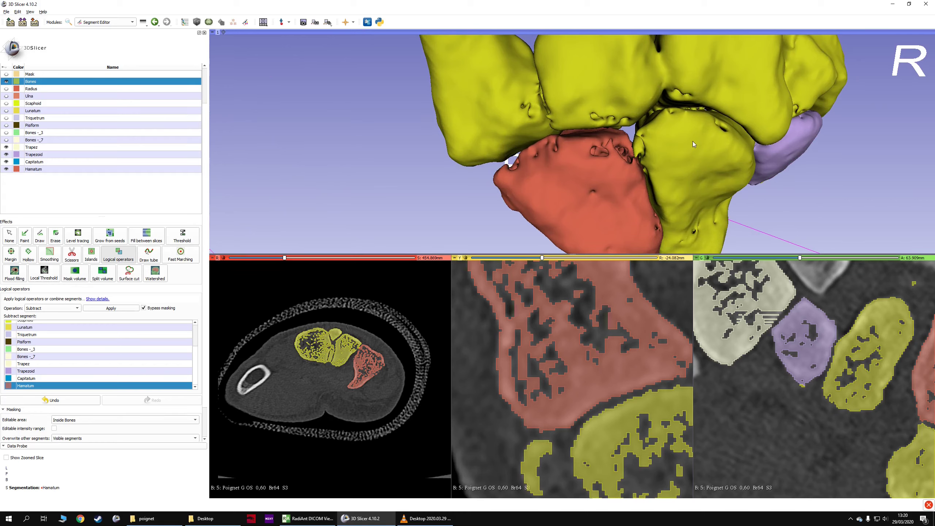
{"action": "middle_click_drag", "start_coordinate": [692, 142], "coordinate": [571, 151]}
Step: Copy the Bones segment into Capitatum with the logical operators and hide Bones
{"action": "left_click", "coordinate": [6, 163]}
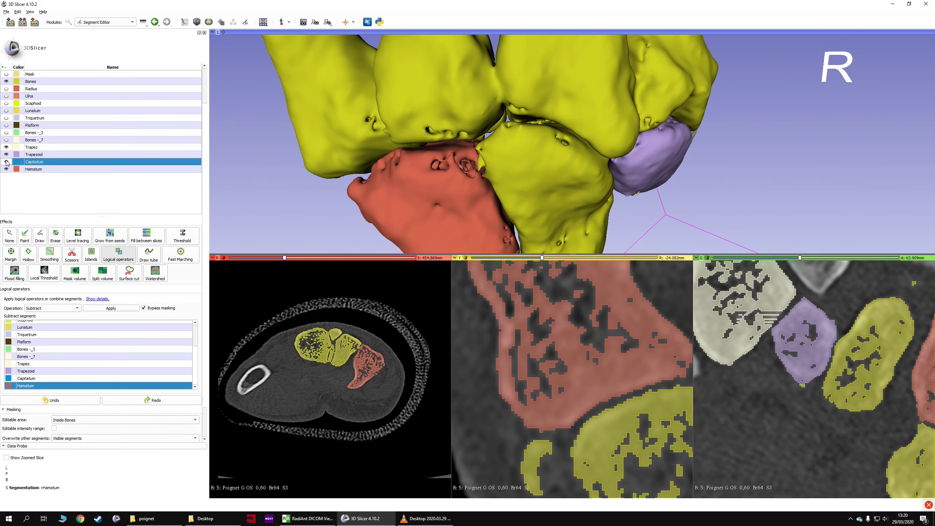
{"action": "scroll", "coordinate": [68, 184], "scroll_direction": "up", "scroll_amount": 3}
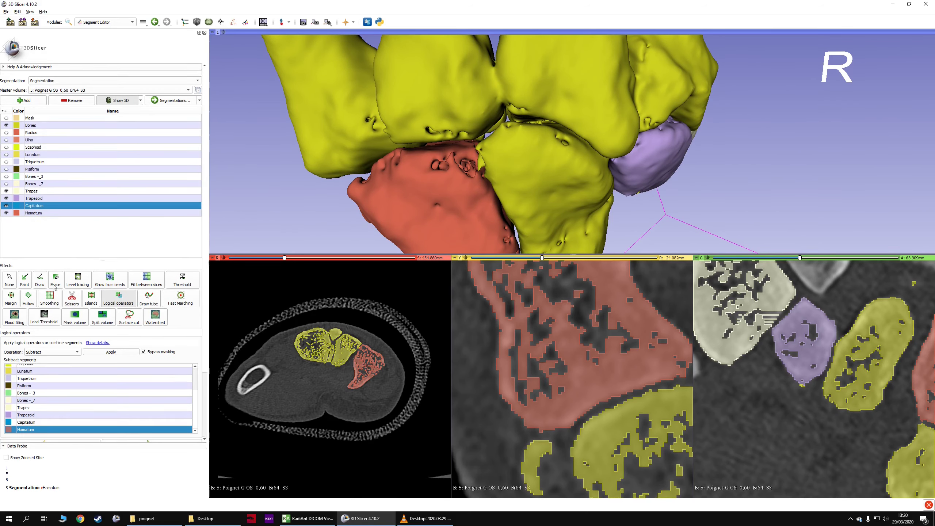
{"action": "left_click", "coordinate": [50, 353]}
{"action": "left_click", "coordinate": [35, 353]}
{"action": "scroll", "coordinate": [66, 394], "scroll_direction": "down", "scroll_amount": 2}
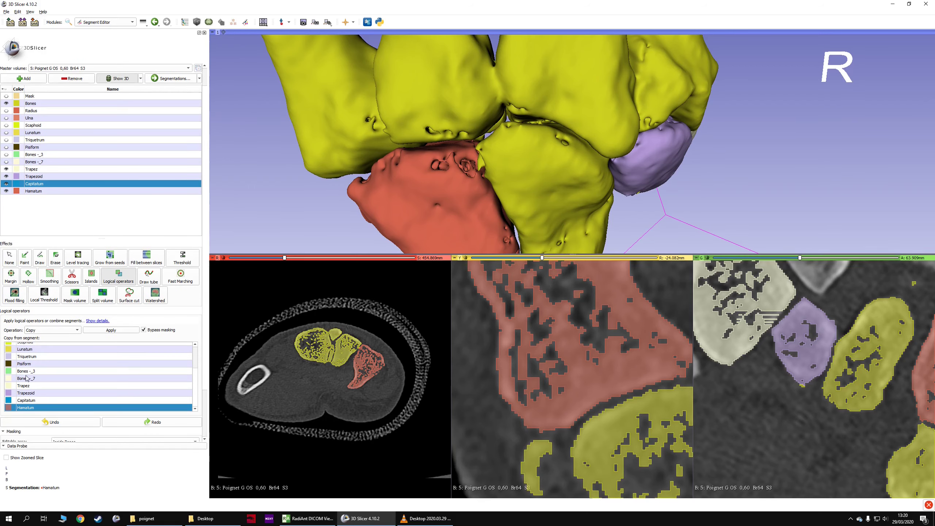
{"action": "scroll", "coordinate": [32, 367], "scroll_direction": "up", "scroll_amount": 2}
{"action": "left_click", "coordinate": [29, 353]}
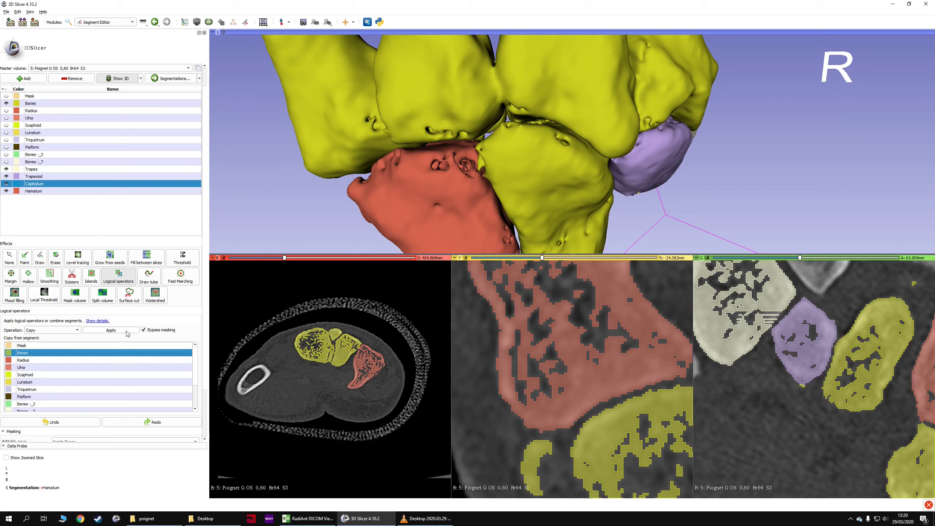
{"action": "scroll", "coordinate": [131, 372], "scroll_direction": "down", "scroll_amount": 2}
{"action": "scroll", "coordinate": [99, 414], "scroll_direction": "down", "scroll_amount": 2}
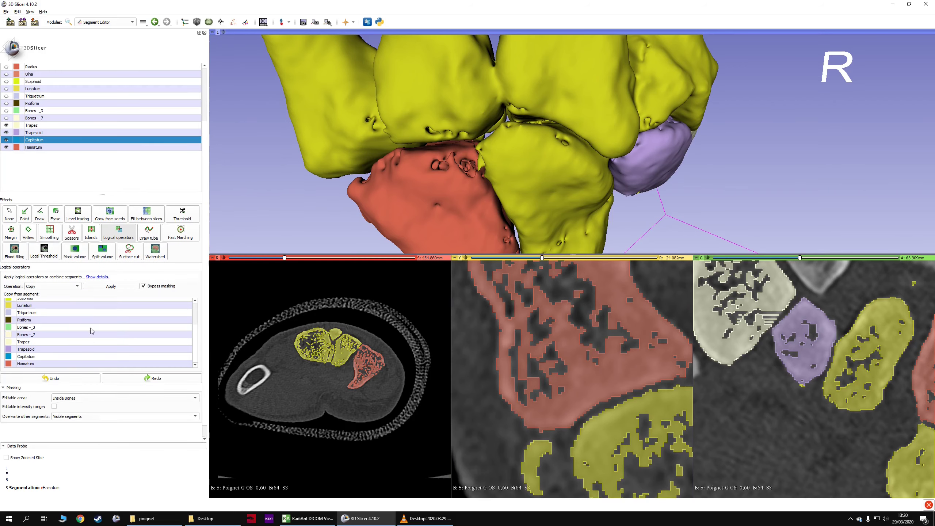
{"action": "scroll", "coordinate": [92, 331], "scroll_direction": "up", "scroll_amount": 2}
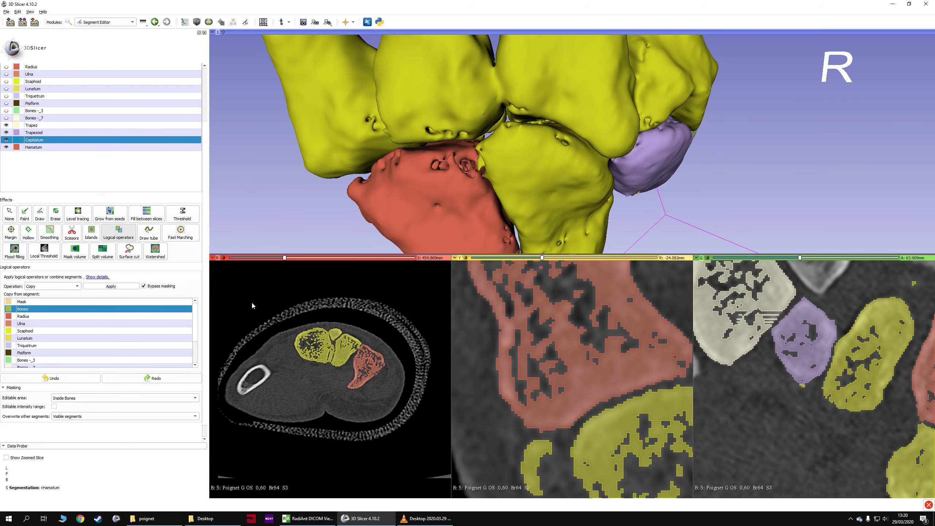
{"action": "left_click_drag", "start_coordinate": [382, 134], "coordinate": [275, 161]}
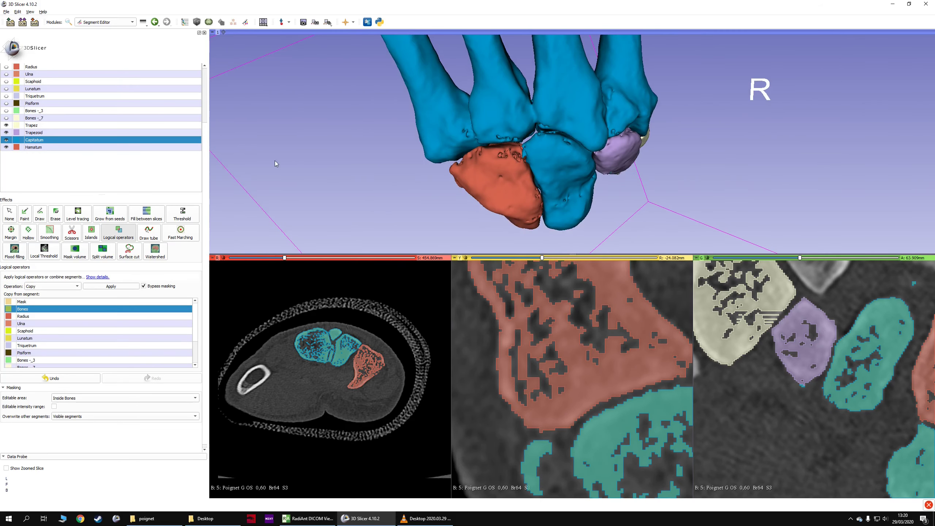
{"action": "scroll", "coordinate": [31, 105], "scroll_direction": "up", "scroll_amount": 3}
{"action": "left_click", "coordinate": [6, 126]}
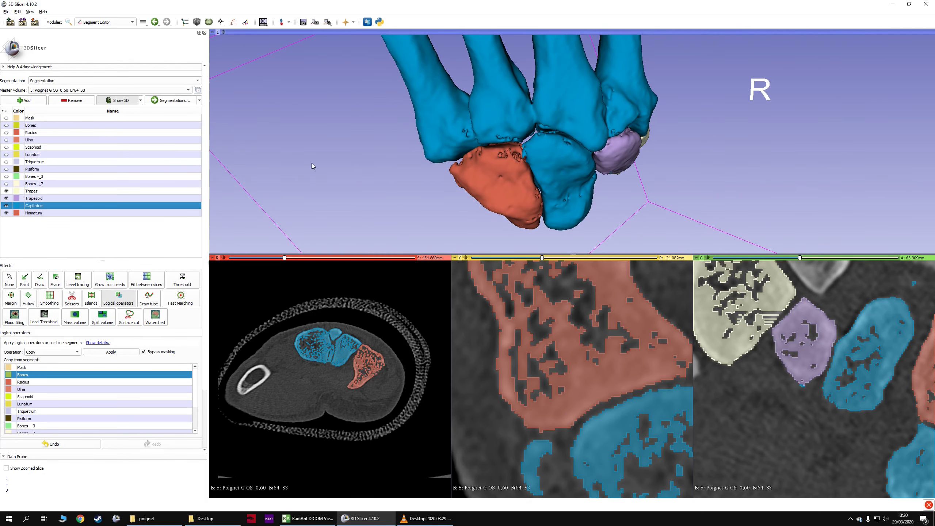
Step: Examine the capitate's borders with the metacarpal bases, hamate and trapezoid on the 3D model
{"action": "scroll", "coordinate": [537, 160], "scroll_direction": "up", "scroll_amount": 3}
{"action": "middle_click_drag", "start_coordinate": [536, 159], "coordinate": [468, 149]}
{"action": "scroll", "coordinate": [470, 149], "scroll_direction": "up", "scroll_amount": 2}
{"action": "left_click_drag", "start_coordinate": [471, 149], "coordinate": [411, 73]}
{"action": "scroll", "coordinate": [410, 73], "scroll_direction": "down", "scroll_amount": 4}
{"action": "left_click_drag", "start_coordinate": [464, 159], "coordinate": [430, 179]}
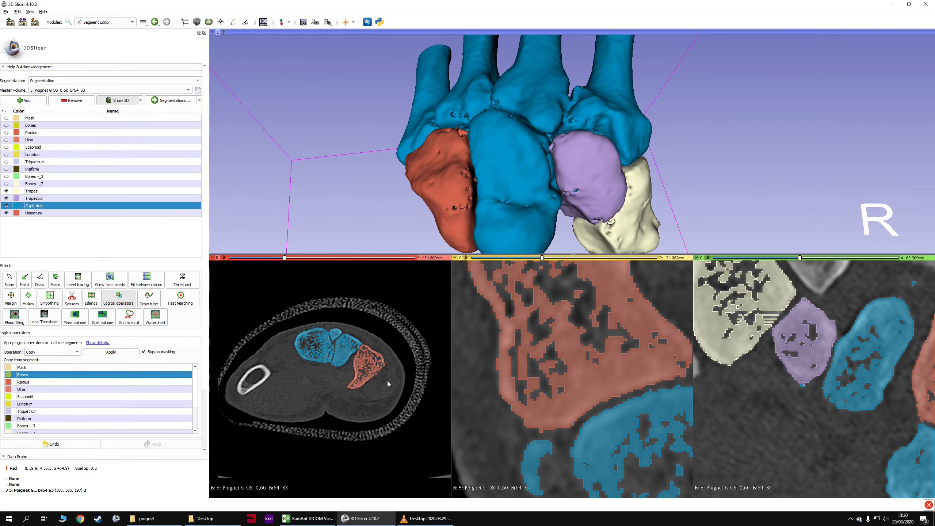
Step: Examine the joints between the capitate and the metacarpal bases on the linked axial, sagittal and coronal slices
{"action": "key", "text": "shift"}
{"action": "key", "text": "shift"}
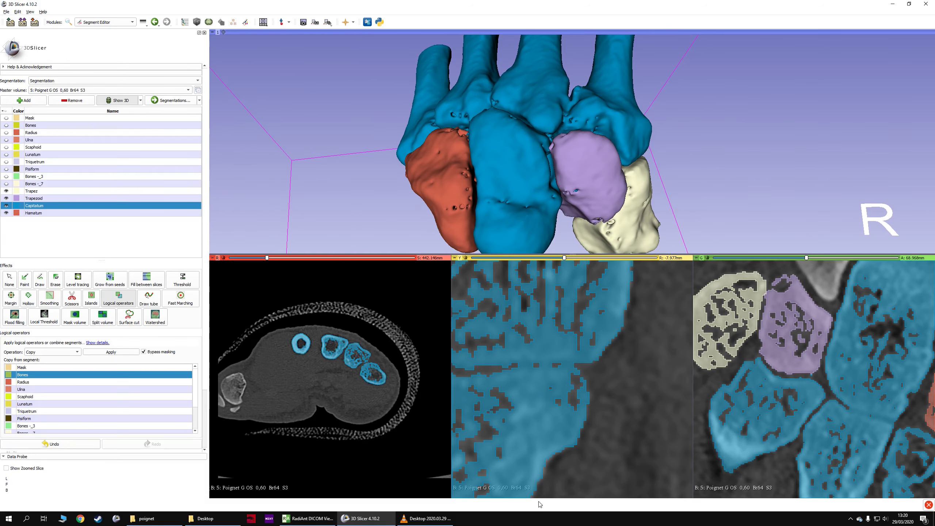
{"action": "scroll", "coordinate": [534, 427], "scroll_direction": "down", "scroll_amount": 3, "text": "ctrl"}
{"action": "scroll", "coordinate": [557, 427], "scroll_direction": "down", "scroll_amount": 9, "text": "ctrl"}
{"action": "scroll", "coordinate": [838, 385], "scroll_direction": "down", "scroll_amount": 5, "text": "ctrl"}
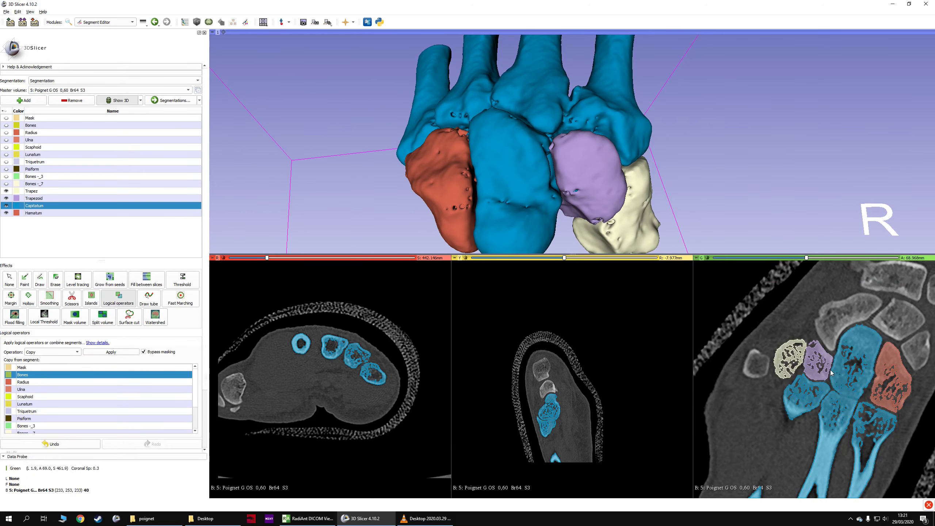
{"action": "key", "text": "shift"}
{"action": "key", "text": "shift"}
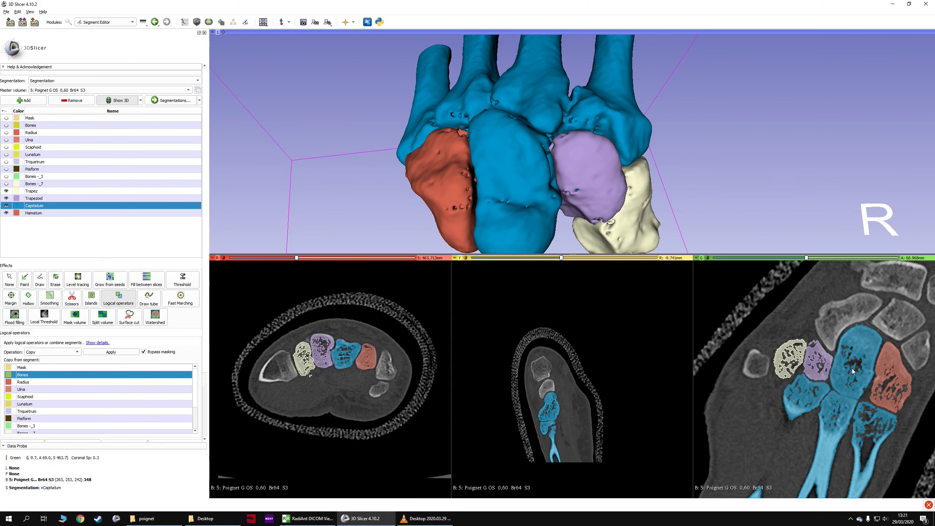
{"action": "key", "text": "shift"}
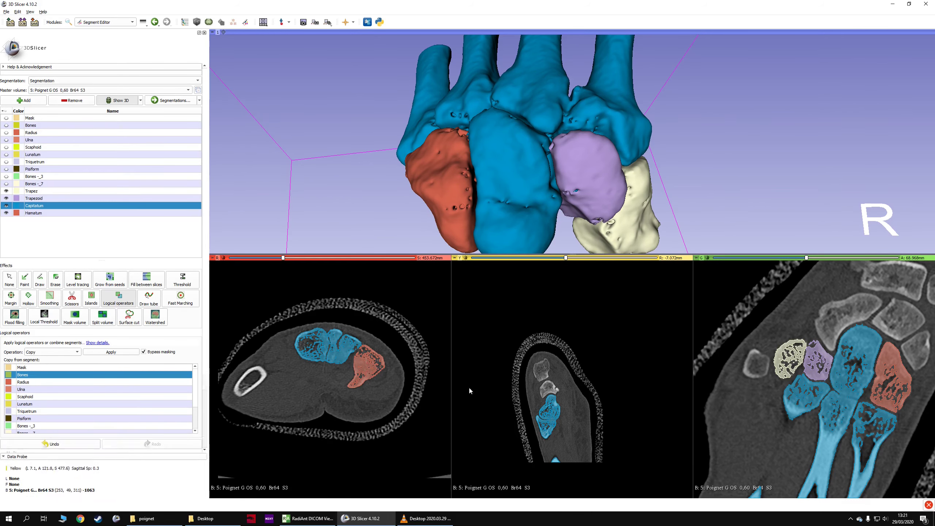
{"action": "scroll", "coordinate": [876, 379], "scroll_direction": "down", "scroll_amount": 8}
{"action": "scroll", "coordinate": [876, 379], "scroll_direction": "up", "scroll_amount": 6}
{"action": "scroll", "coordinate": [797, 375], "scroll_direction": "up", "scroll_amount": 10, "text": "ctrl"}
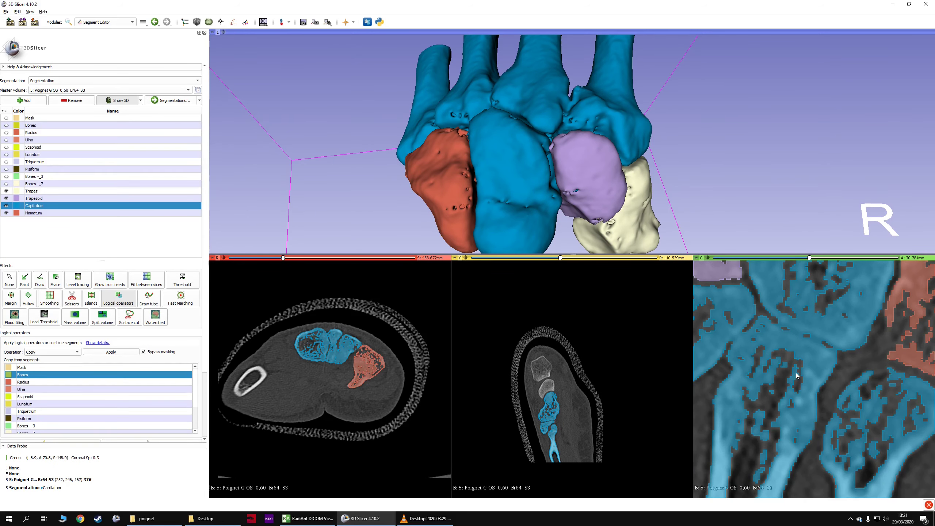
{"action": "scroll", "coordinate": [817, 337], "scroll_direction": "down", "scroll_amount": 2}
Step: Cut the metacarpals just beyond their bases out of the Capitatum segment with free-form Scissors, erasing inside the outline
{"action": "left_click_drag", "start_coordinate": [533, 120], "coordinate": [596, 183]}
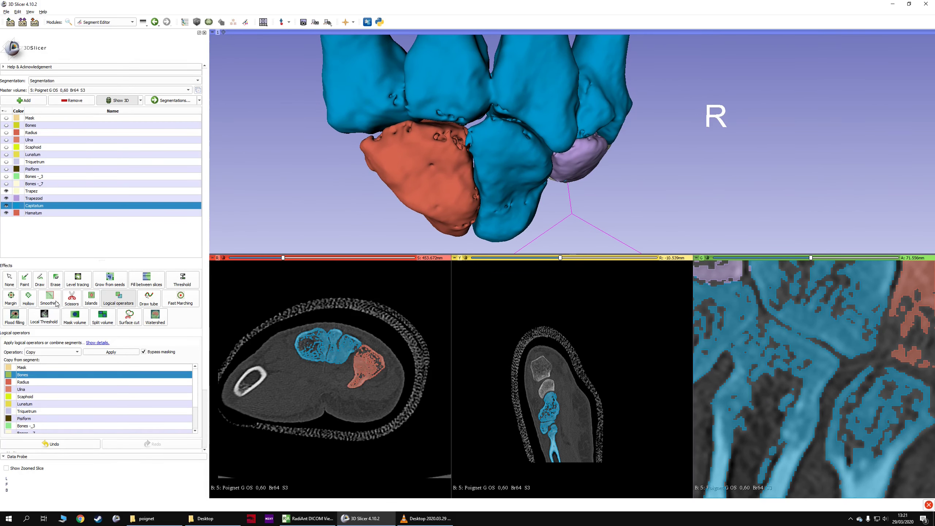
{"action": "left_click", "coordinate": [72, 298]}
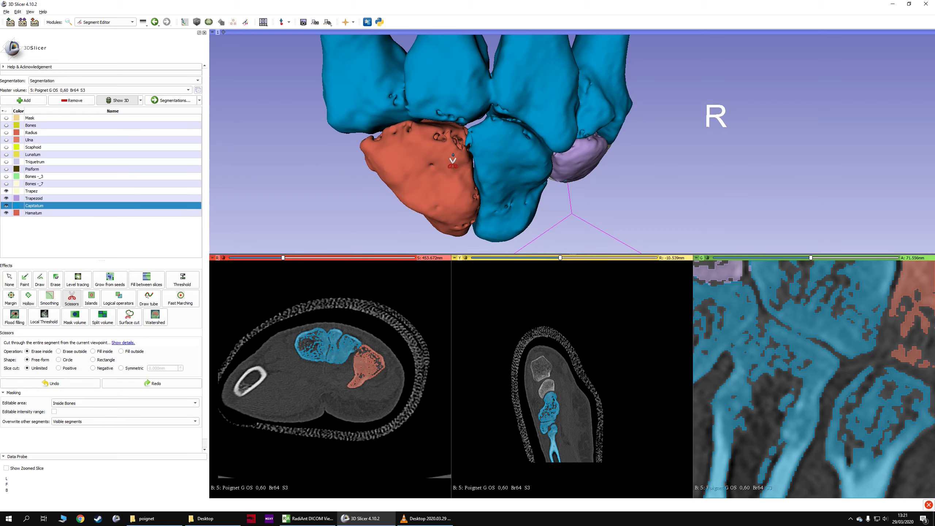
{"action": "mouse_move", "coordinate": [563, 123]}
{"action": "left_mouse_down"}
{"action": "mouse_move", "coordinate": [697, 130]}
{"action": "mouse_move", "coordinate": [392, 91]}
{"action": "left_mouse_up"}
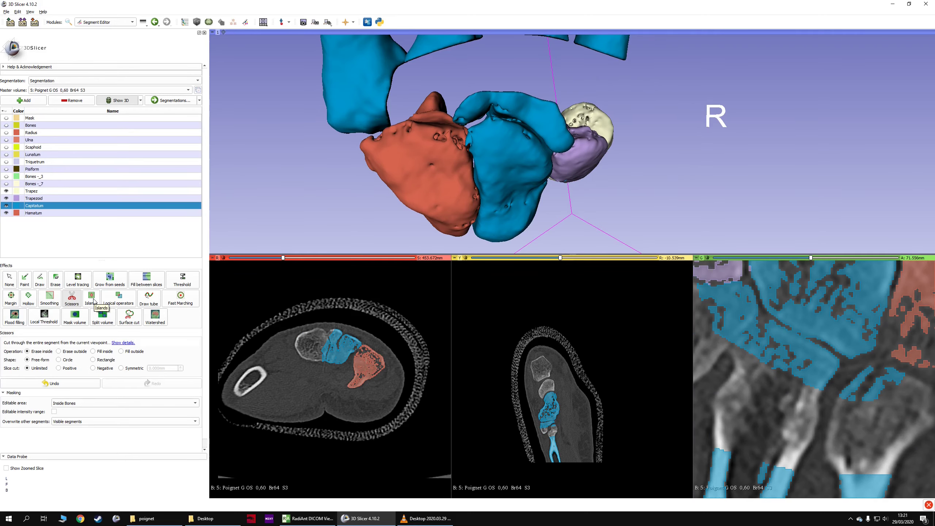
Step: Keep only the selected capitate island in Capitatum and inspect the attached metacarpal base fragments on the 3D model
{"action": "left_click", "coordinate": [91, 298]}
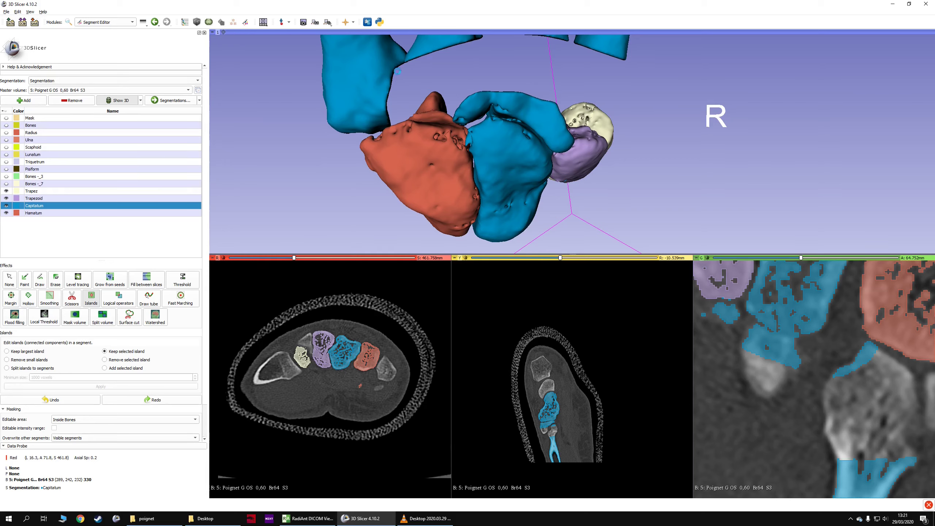
{"action": "scroll", "coordinate": [534, 157], "scroll_direction": "down", "scroll_amount": 4}
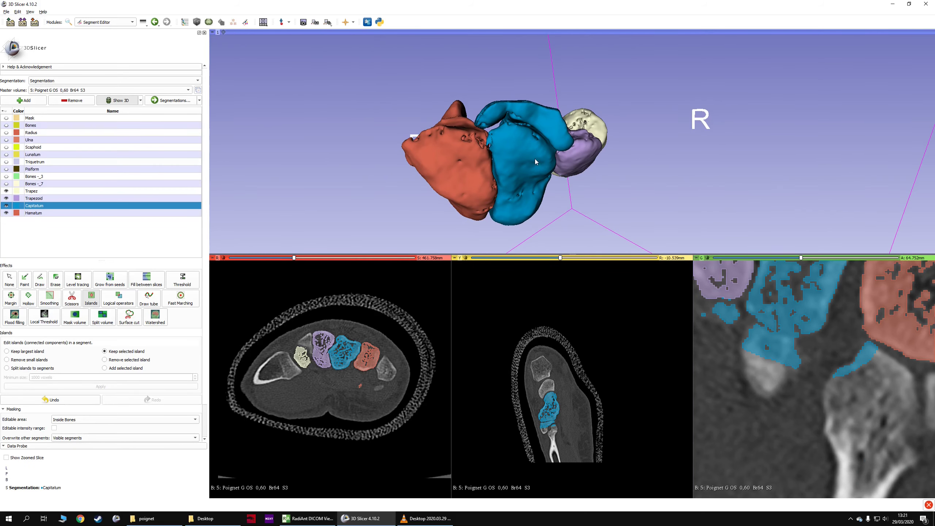
{"action": "left_click_drag", "start_coordinate": [394, 120], "coordinate": [250, 144]}
{"action": "scroll", "coordinate": [508, 111], "scroll_direction": "up", "scroll_amount": 8}
{"action": "scroll", "coordinate": [512, 114], "scroll_direction": "down", "scroll_amount": 8}
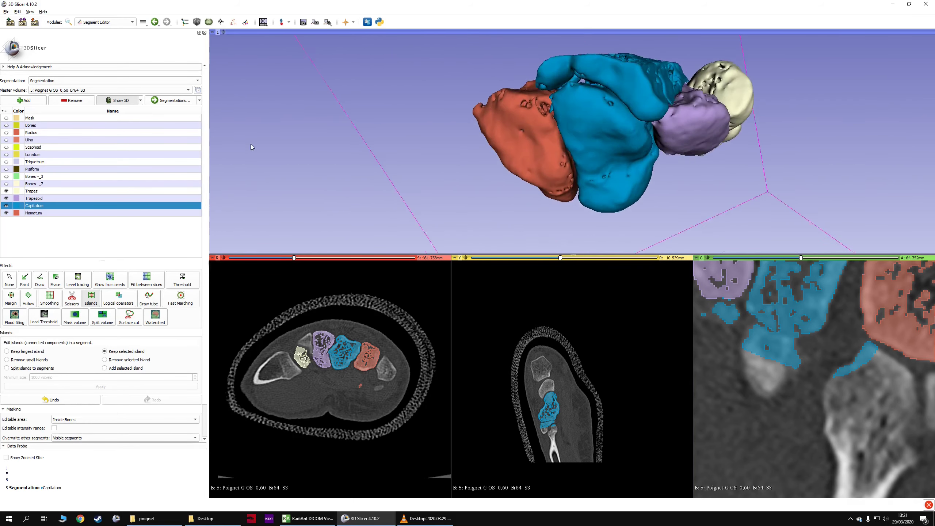
{"action": "scroll", "coordinate": [566, 95], "scroll_direction": "up", "scroll_amount": 6}
{"action": "left_click_drag", "start_coordinate": [566, 95], "coordinate": [487, 208]}
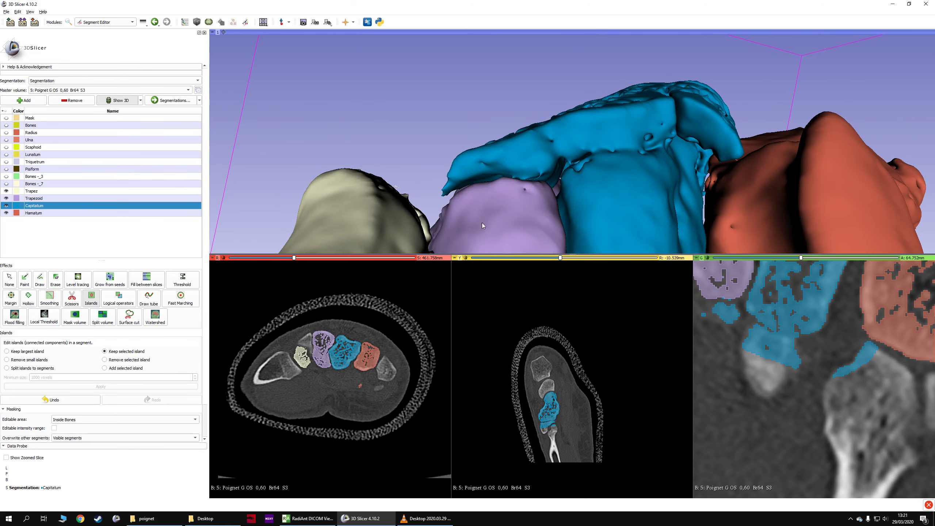
Step: Erase the first contact points between the capitate and metacarpal base with the 4% sphere brush on the sagittal and coronal slices
{"action": "scroll", "coordinate": [551, 440], "scroll_direction": "up", "scroll_amount": 3, "text": "ctrl"}
{"action": "scroll", "coordinate": [551, 440], "scroll_direction": "up", "scroll_amount": 6, "text": "ctrl"}
{"action": "middle_click_drag", "start_coordinate": [558, 364], "coordinate": [591, 374]}
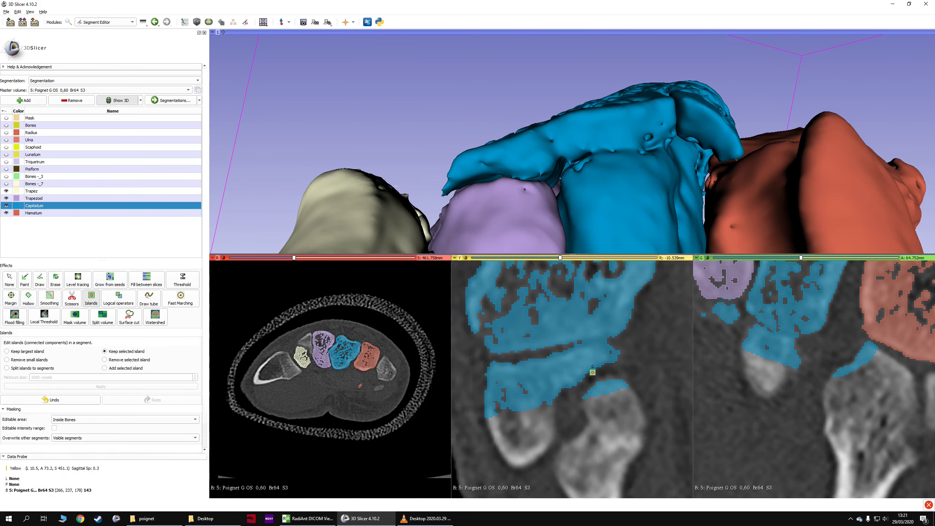
{"action": "scroll", "coordinate": [591, 374], "scroll_direction": "down", "scroll_amount": 3, "text": "ctrl"}
{"action": "left_click", "coordinate": [59, 281]}
{"action": "key", "text": "shift"}
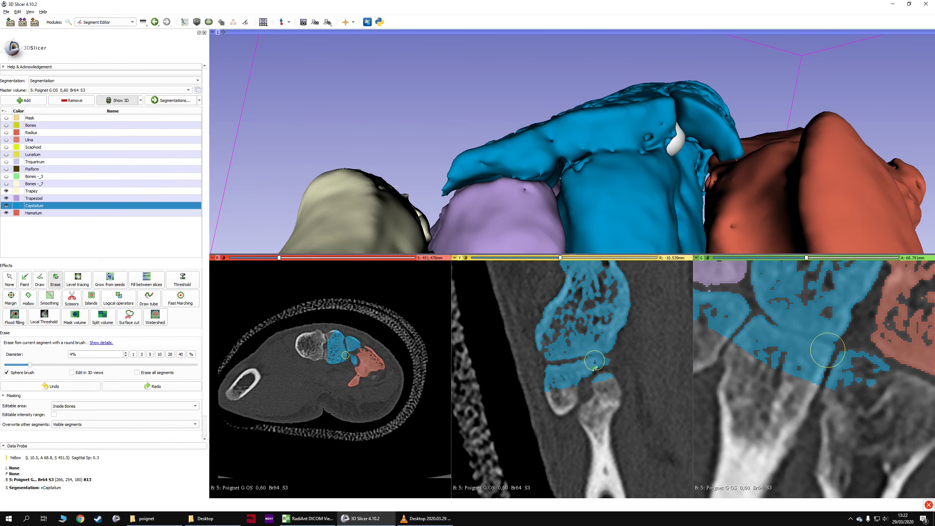
{"action": "left_click", "coordinate": [598, 363]}
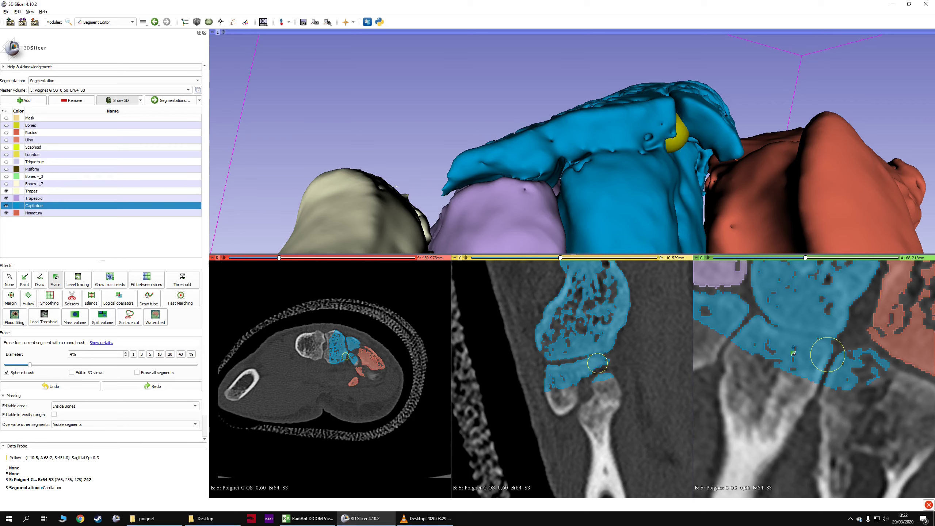
{"action": "scroll", "coordinate": [810, 349], "scroll_direction": "down", "scroll_amount": 4}
{"action": "scroll", "coordinate": [813, 350], "scroll_direction": "up", "scroll_amount": 2}
{"action": "left_click_drag", "start_coordinate": [815, 347], "coordinate": [806, 346]}
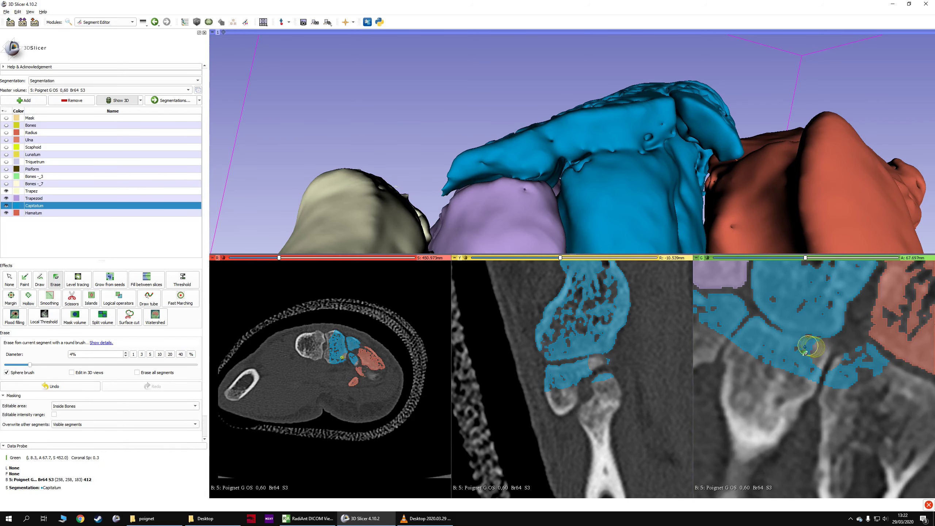
Step: Erase the Capitatum voxels bridging the capitate-metacarpal joint on the coronal slices from about A 66.4 to A 64.9 mm
{"action": "scroll", "coordinate": [832, 401], "scroll_direction": "down", "scroll_amount": 5}
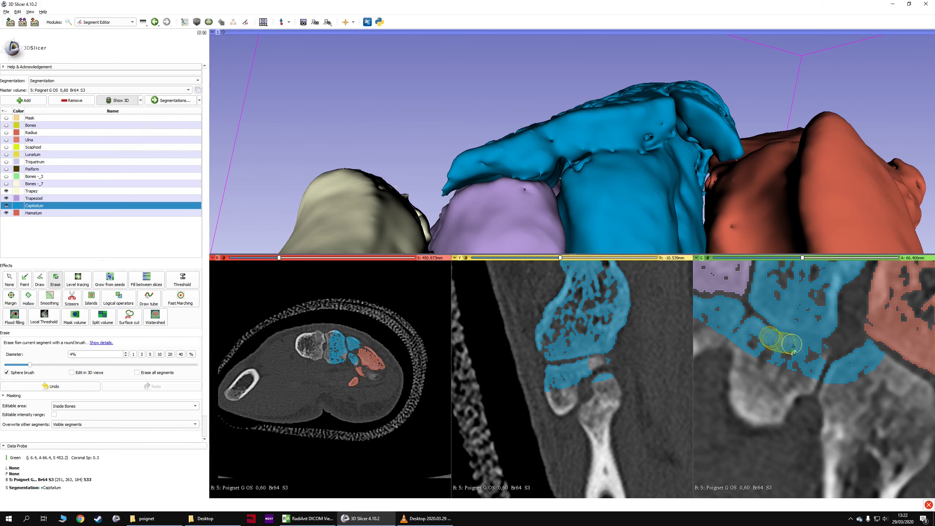
{"action": "left_click_drag", "start_coordinate": [794, 352], "coordinate": [825, 349]}
{"action": "scroll", "coordinate": [813, 396], "scroll_direction": "down", "scroll_amount": 3}
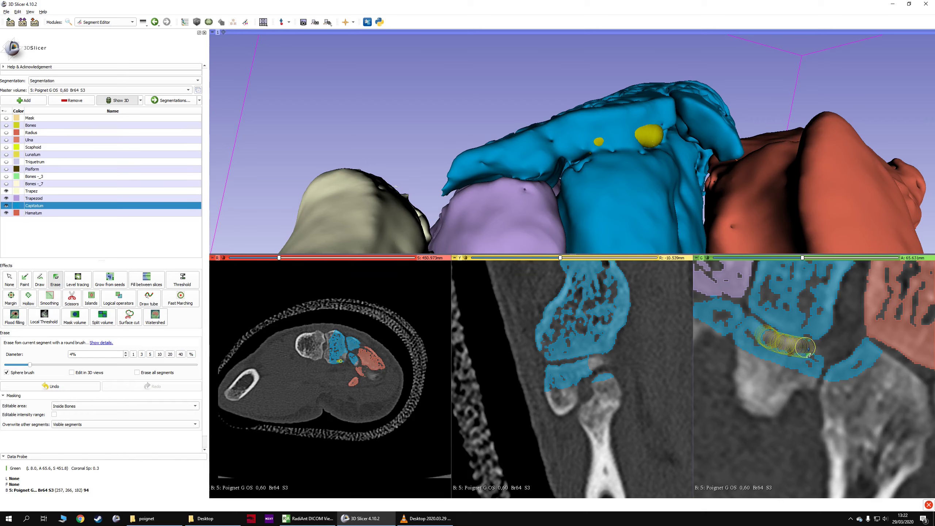
{"action": "scroll", "coordinate": [786, 388], "scroll_direction": "down", "scroll_amount": 3}
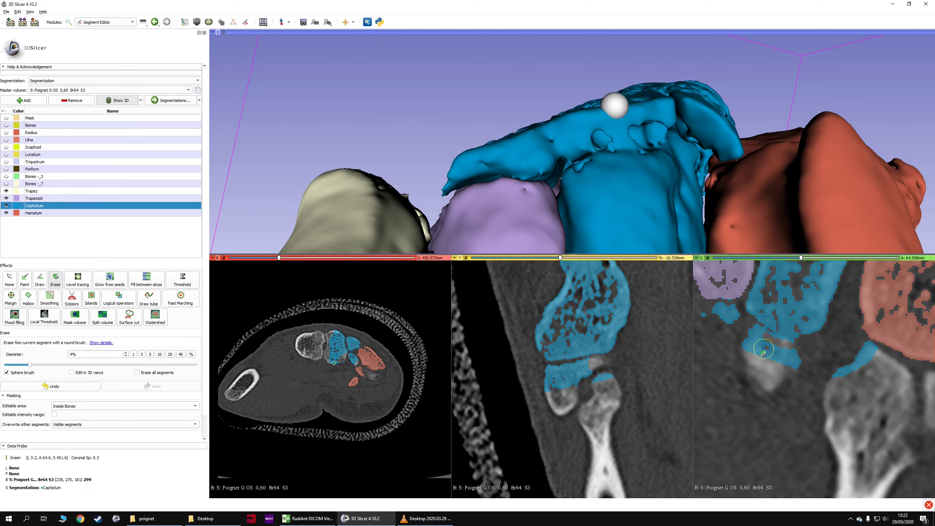
{"action": "mouse_move", "coordinate": [756, 333]}
{"action": "left_mouse_down"}
{"action": "mouse_move", "coordinate": [767, 348]}
{"action": "mouse_move", "coordinate": [795, 355]}
{"action": "left_mouse_up"}
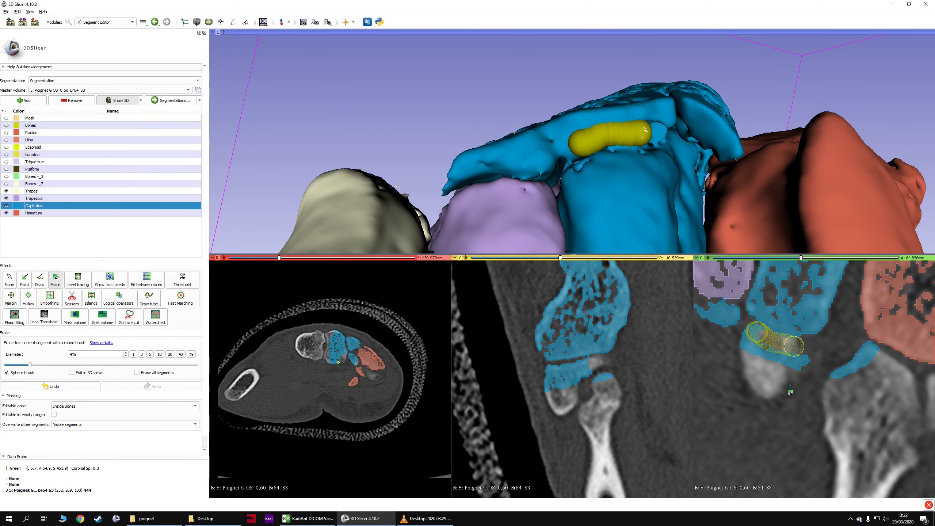
Step: Erase the leftover bridges at both ends of the capitate-metacarpal joint on the coronal slices up to about A 67.4 mm
{"action": "scroll", "coordinate": [789, 383], "scroll_direction": "up", "scroll_amount": 3}
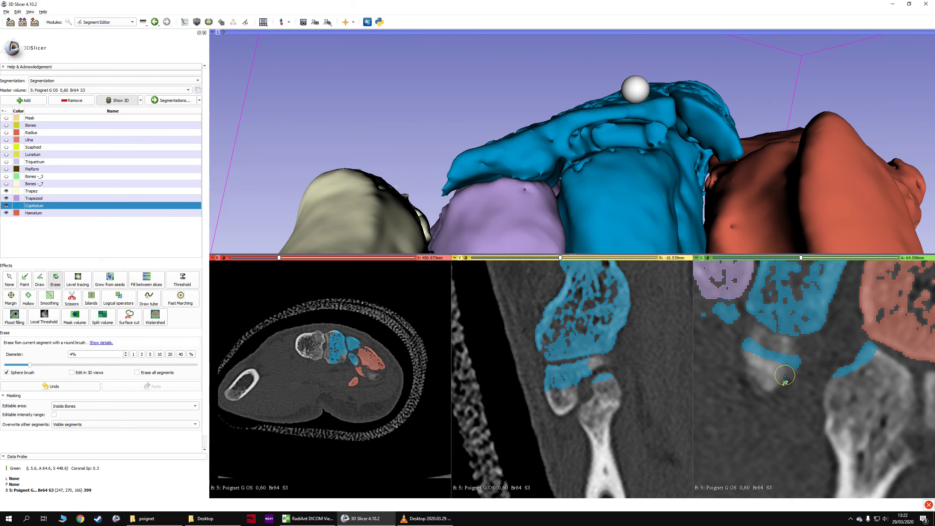
{"action": "scroll", "coordinate": [788, 384], "scroll_direction": "up", "scroll_amount": 1}
{"action": "left_click_drag", "start_coordinate": [744, 319], "coordinate": [757, 330]}
{"action": "scroll", "coordinate": [774, 381], "scroll_direction": "up", "scroll_amount": 4}
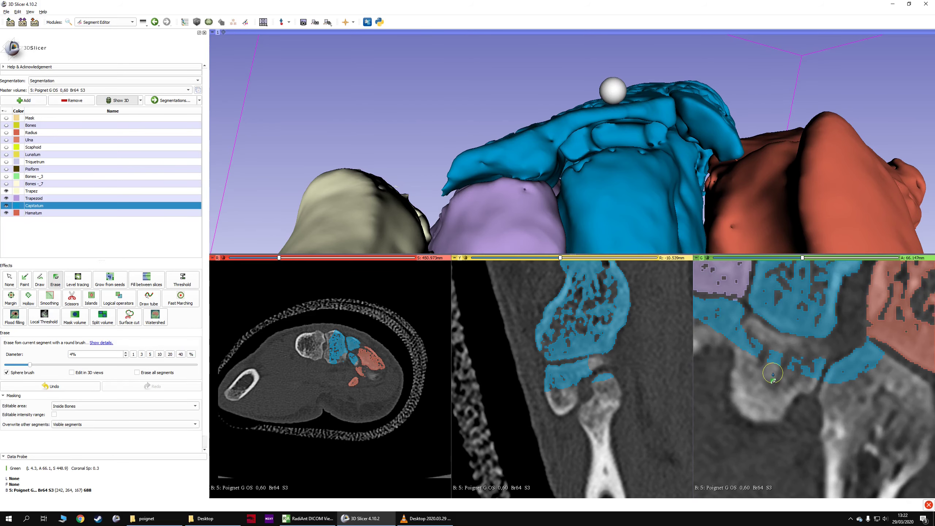
{"action": "left_click_drag", "start_coordinate": [750, 326], "coordinate": [765, 334]}
{"action": "scroll", "coordinate": [775, 361], "scroll_direction": "up", "scroll_amount": 2}
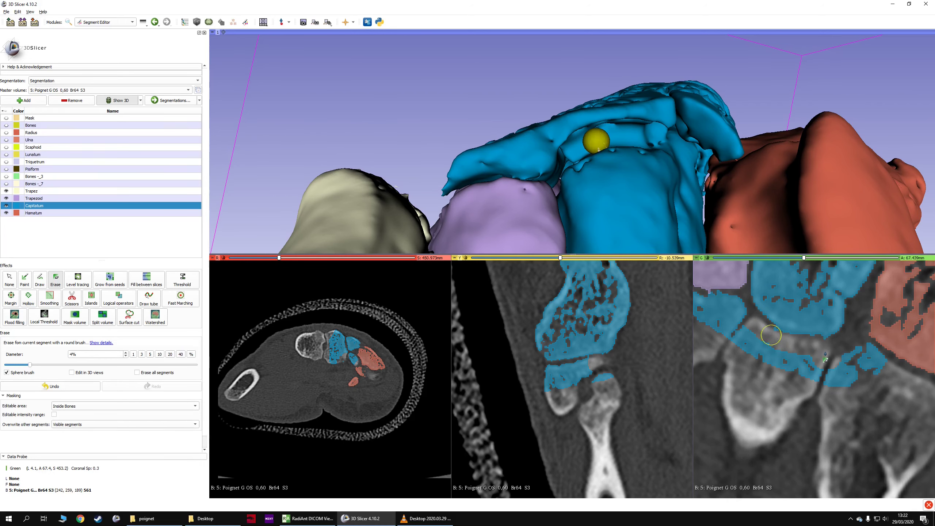
{"action": "left_click", "coordinate": [828, 344]}
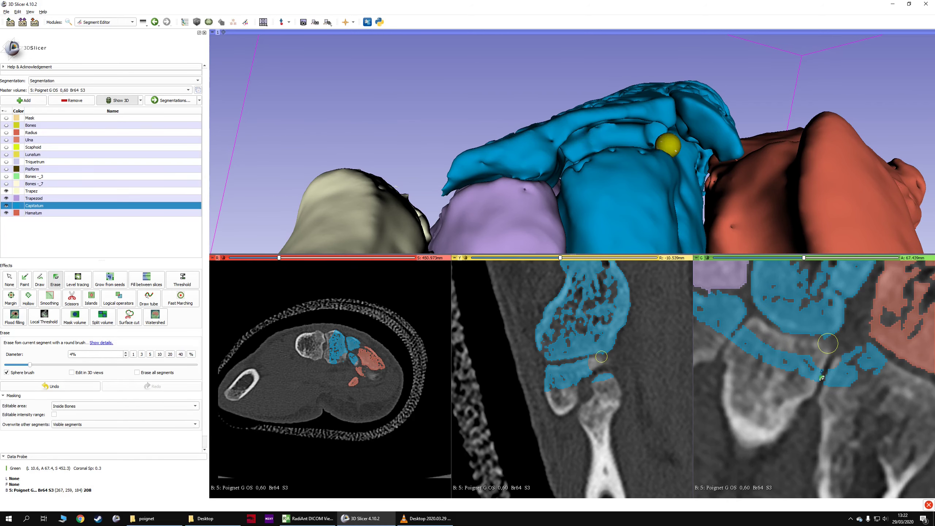
Step: Erase along the capitate-metacarpal joint line on the coronal slices from about A 68.2 to A 70.3 mm
{"action": "scroll", "coordinate": [796, 380], "scroll_direction": "up", "scroll_amount": 3}
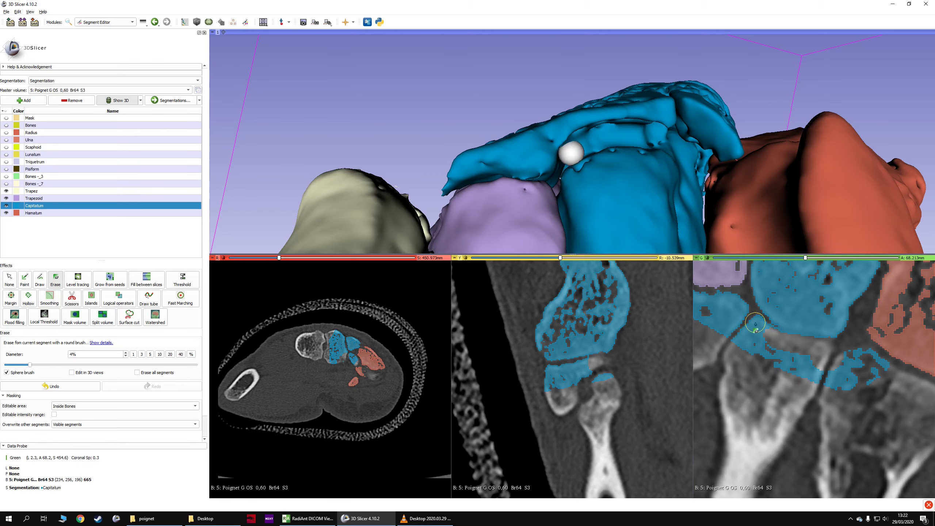
{"action": "left_click_drag", "start_coordinate": [764, 337], "coordinate": [778, 349]}
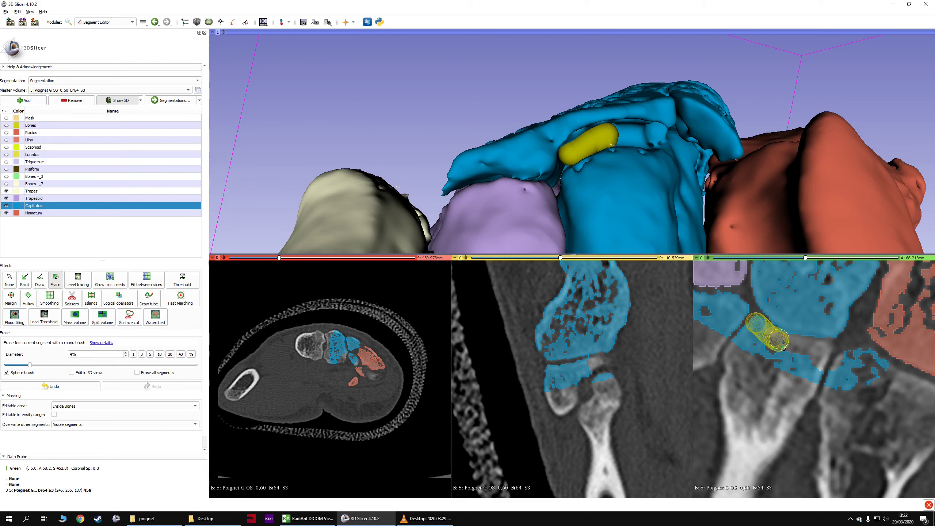
{"action": "mouse_move", "coordinate": [816, 354]}
{"action": "left_mouse_down"}
{"action": "mouse_move", "coordinate": [814, 345]}
{"action": "mouse_move", "coordinate": [787, 350]}
{"action": "left_mouse_up"}
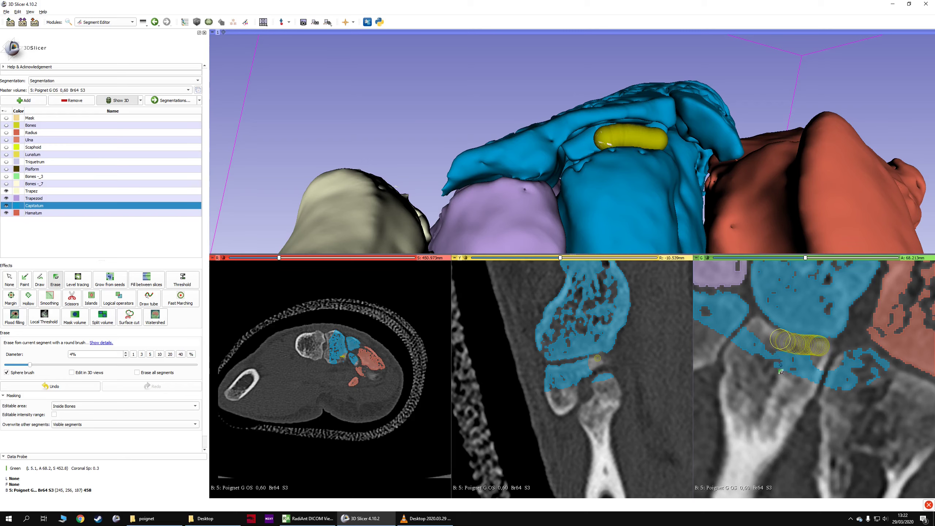
{"action": "scroll", "coordinate": [782, 379], "scroll_direction": "up", "scroll_amount": 4}
{"action": "left_click_drag", "start_coordinate": [757, 324], "coordinate": [816, 356]}
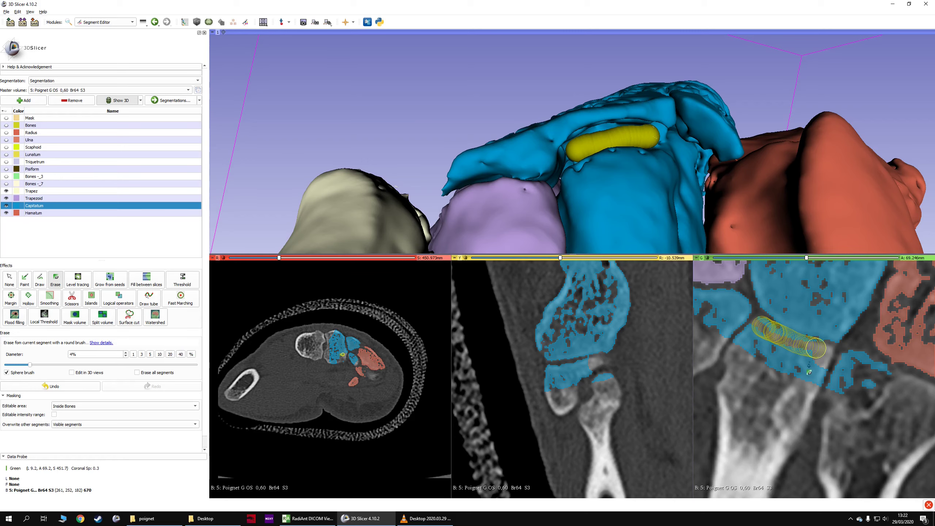
{"action": "scroll", "coordinate": [774, 350], "scroll_direction": "up", "scroll_amount": 4}
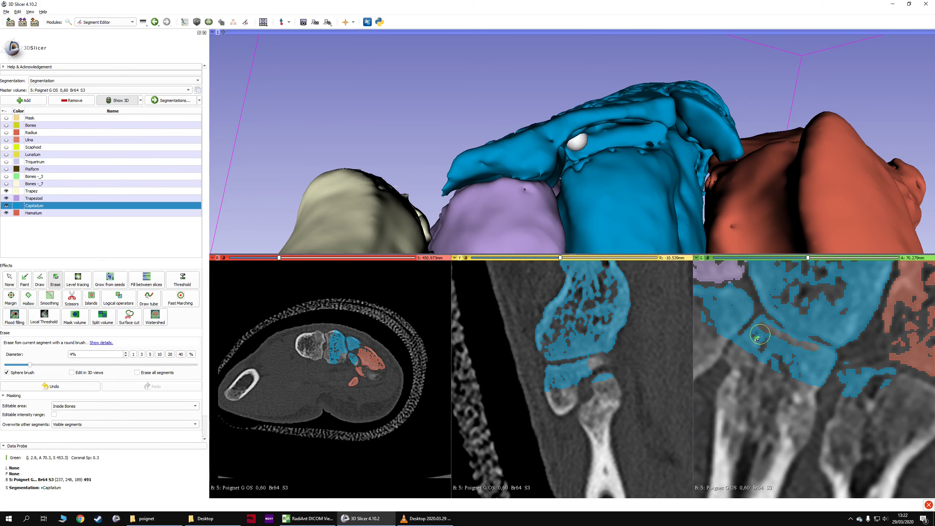
{"action": "left_click_drag", "start_coordinate": [760, 324], "coordinate": [833, 363]}
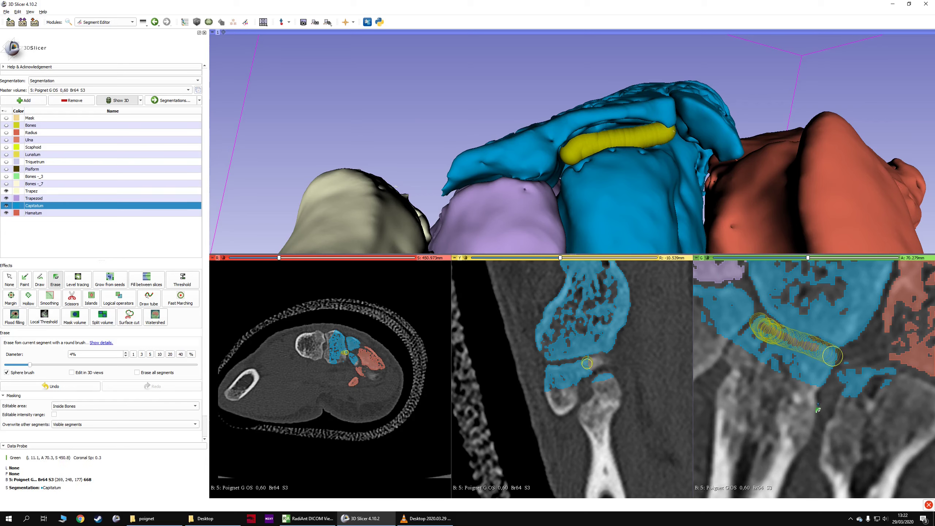
Step: Continue erasing the capitate-metacarpal joint line in Capitatum on the coronal slices from about A 71.3 to A 73.4 mm
{"action": "scroll", "coordinate": [792, 369], "scroll_direction": "up", "scroll_amount": 3}
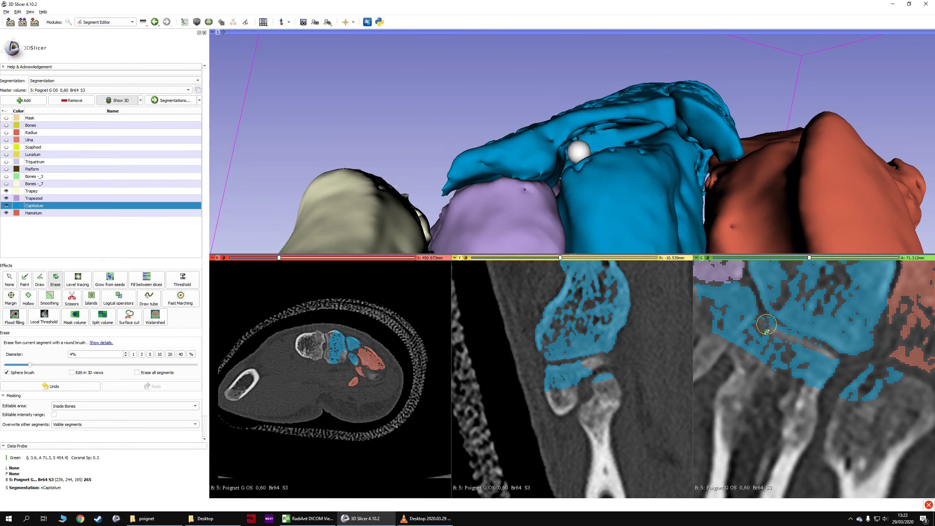
{"action": "left_click_drag", "start_coordinate": [767, 332], "coordinate": [827, 365]}
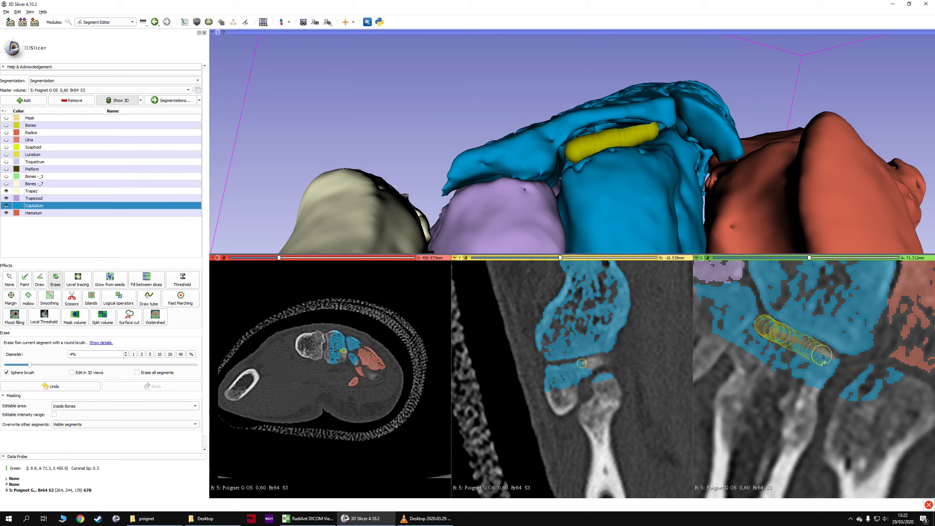
{"action": "scroll", "coordinate": [790, 404], "scroll_direction": "up", "scroll_amount": 4}
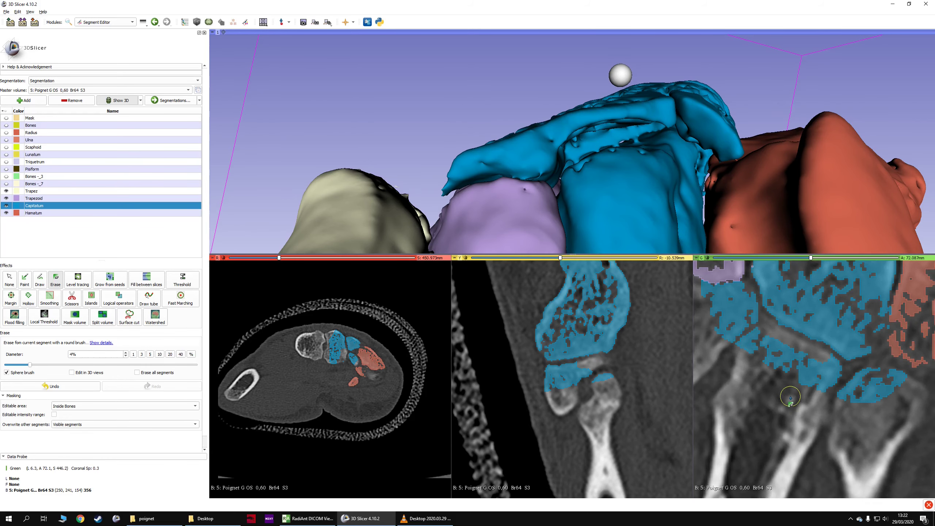
{"action": "scroll", "coordinate": [801, 384], "scroll_direction": "down", "scroll_amount": 1}
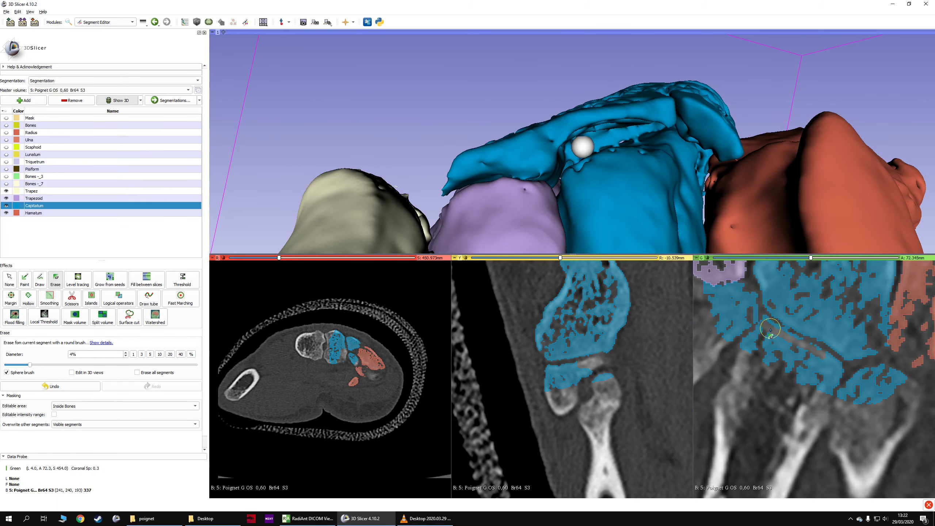
{"action": "left_click_drag", "start_coordinate": [764, 322], "coordinate": [840, 382]}
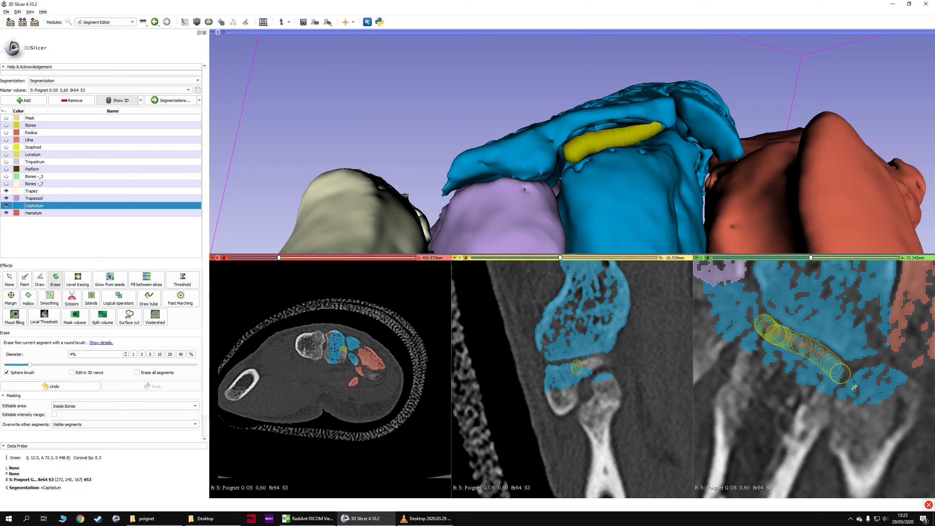
{"action": "scroll", "coordinate": [804, 388], "scroll_direction": "up", "scroll_amount": 3}
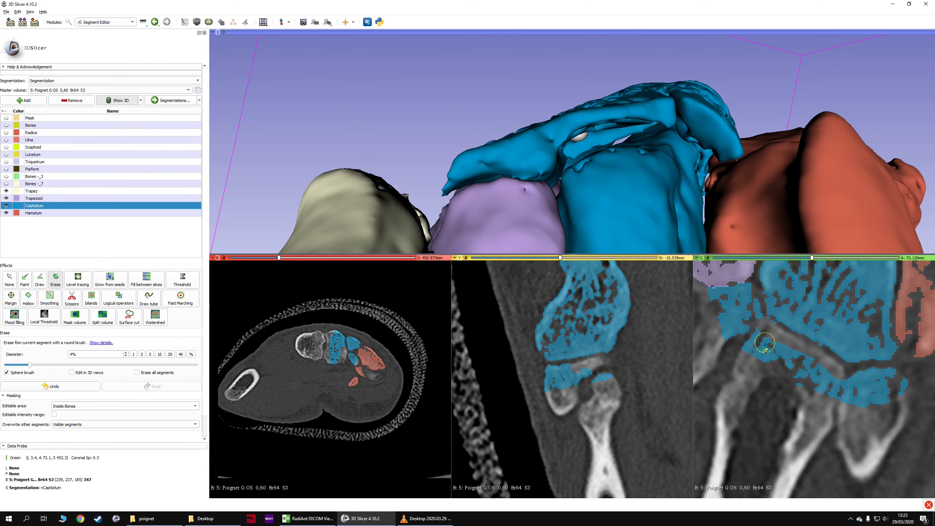
{"action": "scroll", "coordinate": [765, 343], "scroll_direction": "up", "scroll_amount": 1}
{"action": "left_click_drag", "start_coordinate": [762, 323], "coordinate": [845, 384]}
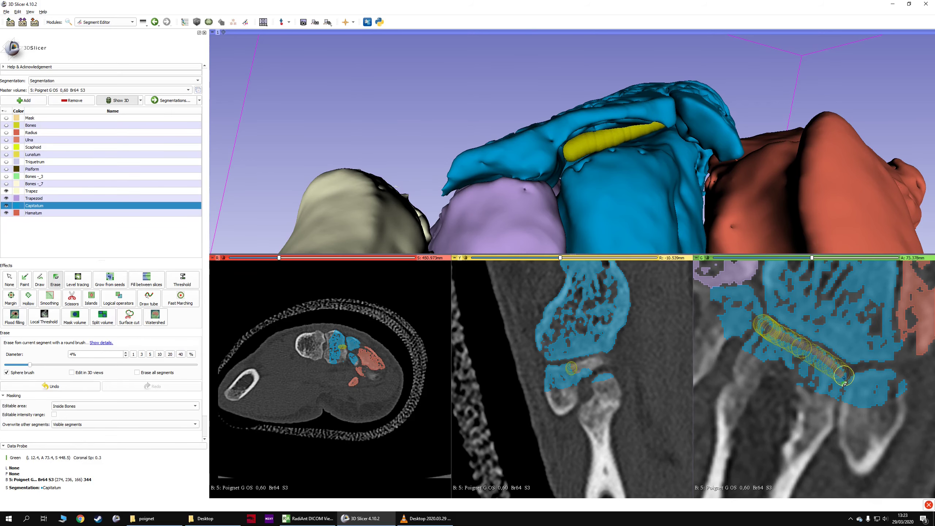
Step: Keep only the capitate island in the Capitatum segment, discarding the detached metacarpal bases
{"action": "scroll", "coordinate": [820, 404], "scroll_direction": "up", "scroll_amount": 15}
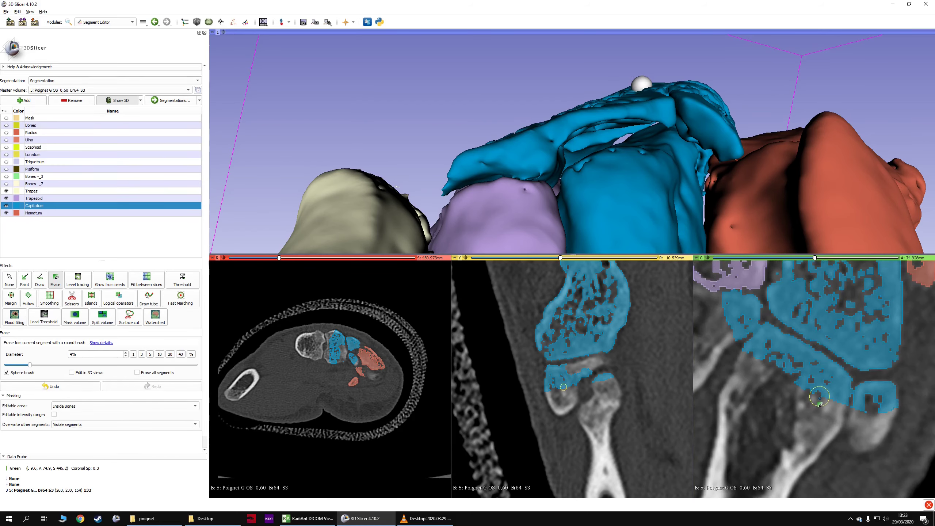
{"action": "scroll", "coordinate": [824, 402], "scroll_direction": "up", "scroll_amount": 14}
{"action": "left_click_drag", "start_coordinate": [623, 167], "coordinate": [474, 203]}
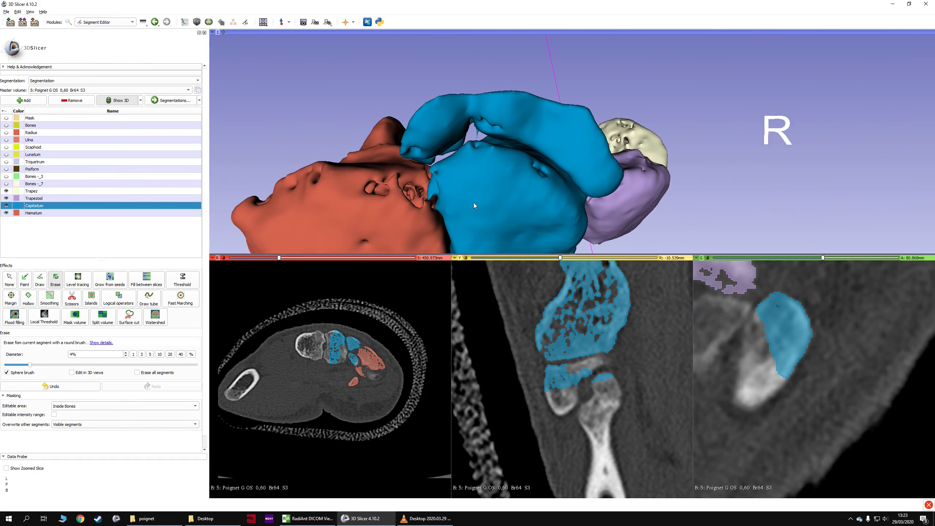
{"action": "left_click", "coordinate": [92, 300]}
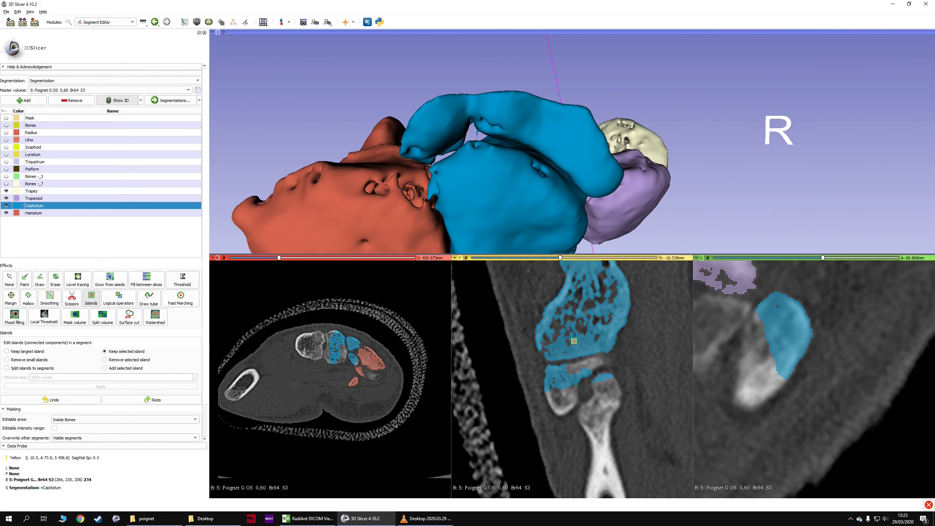
{"action": "scroll", "coordinate": [357, 364], "scroll_direction": "down", "scroll_amount": 3}
{"action": "key", "text": "shift"}
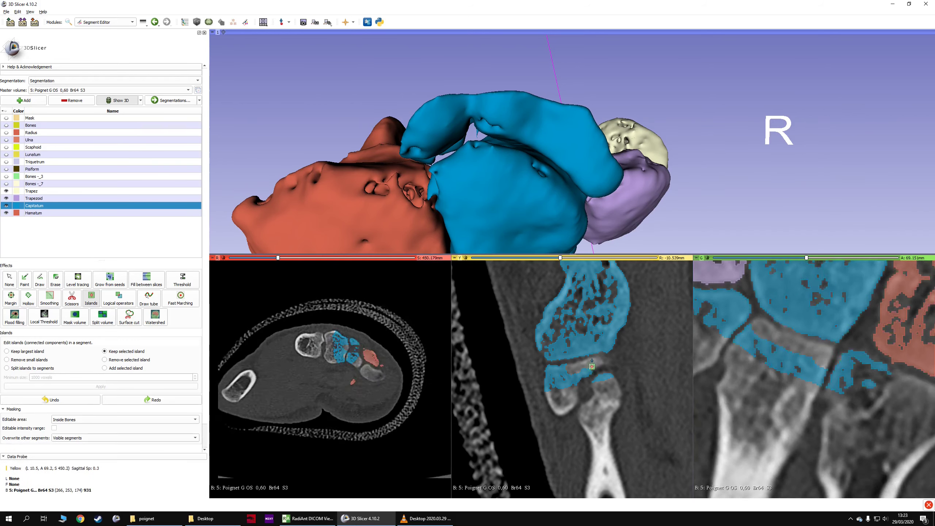
{"action": "scroll", "coordinate": [353, 356], "scroll_direction": "up", "scroll_amount": 5, "text": "ctrl"}
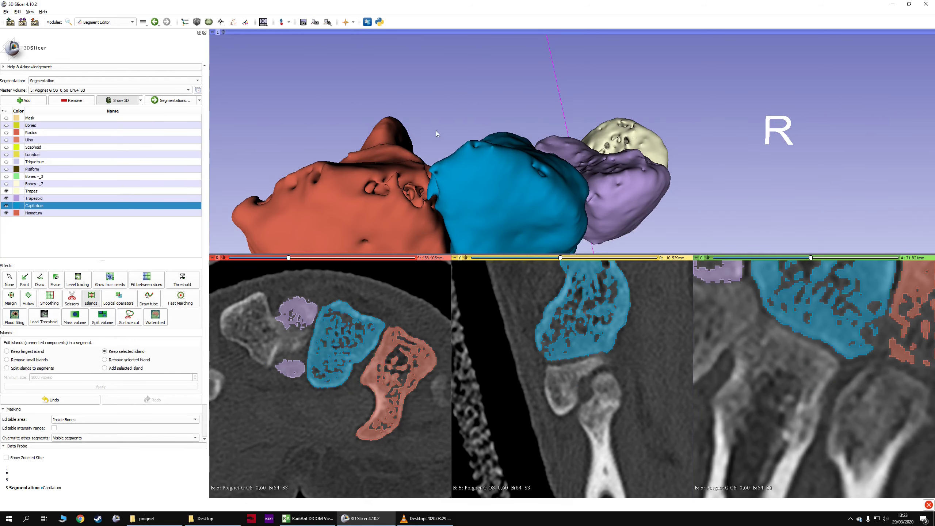
Step: Check which bones the leftover Bones -_7 and Bones -_3 segments contain by toggling their visibility
{"action": "scroll", "coordinate": [438, 133], "scroll_direction": "down", "scroll_amount": 5}
{"action": "left_click_drag", "start_coordinate": [438, 134], "coordinate": [321, 237]}
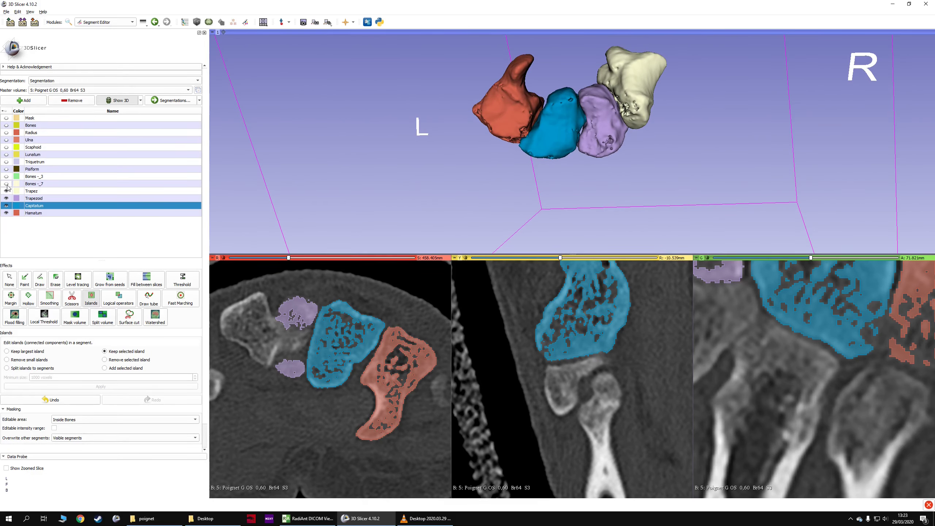
{"action": "left_click", "coordinate": [26, 185]}
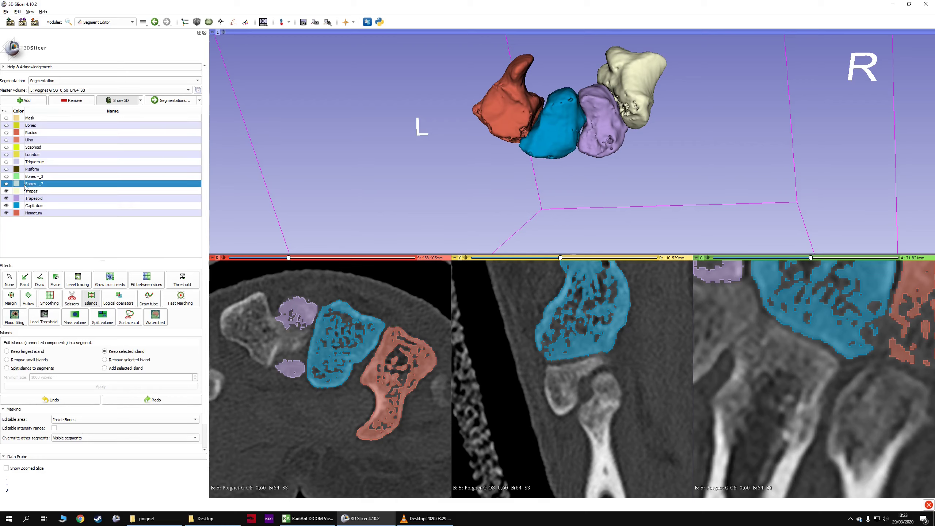
{"action": "left_click", "coordinate": [7, 184]}
{"action": "left_click", "coordinate": [6, 184]}
{"action": "left_click", "coordinate": [7, 176]}
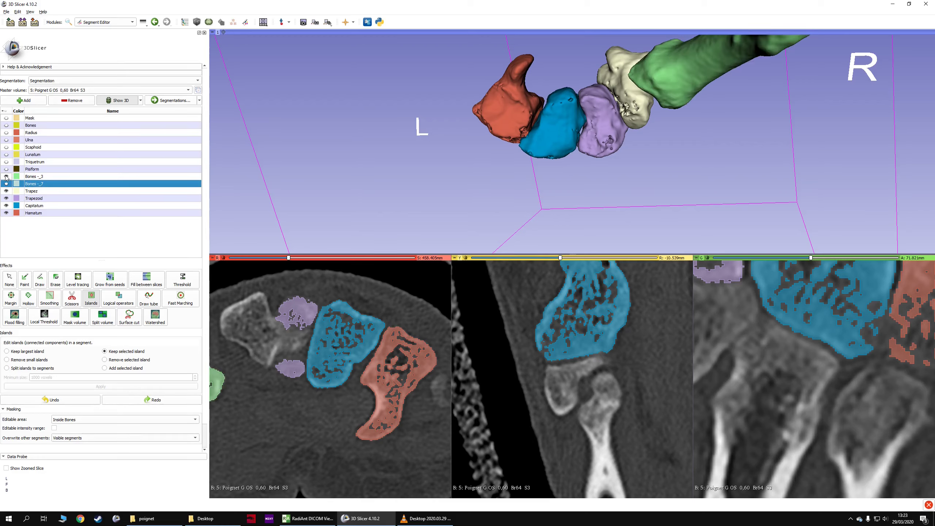
{"action": "left_click", "coordinate": [6, 177]}
Step: Show the Pisiform, Triquetrum, Lunatum, Scaphoid, Radius and Ulna segments together with the distal carpal bones
{"action": "left_click", "coordinate": [6, 169]}
{"action": "left_click", "coordinate": [6, 162]}
{"action": "left_click", "coordinate": [7, 154]}
{"action": "left_click", "coordinate": [7, 147]}
{"action": "left_click_drag", "start_coordinate": [423, 184], "coordinate": [513, 216]}
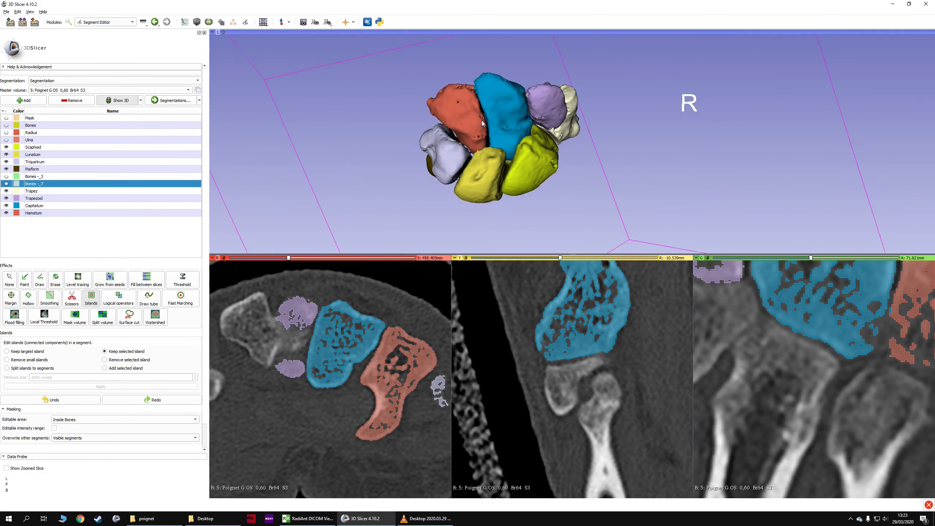
{"action": "left_click", "coordinate": [6, 133]}
{"action": "left_click", "coordinate": [6, 139]}
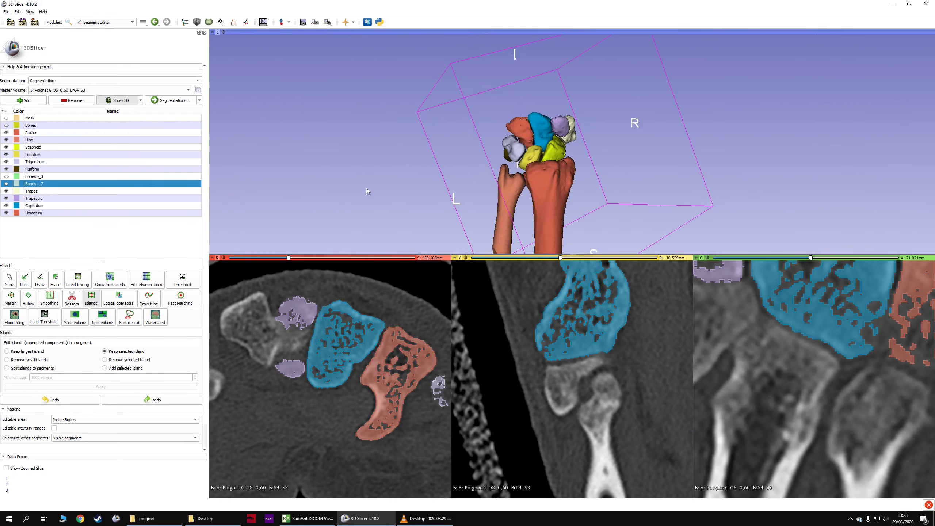
{"action": "left_click_drag", "start_coordinate": [366, 188], "coordinate": [616, 159]}
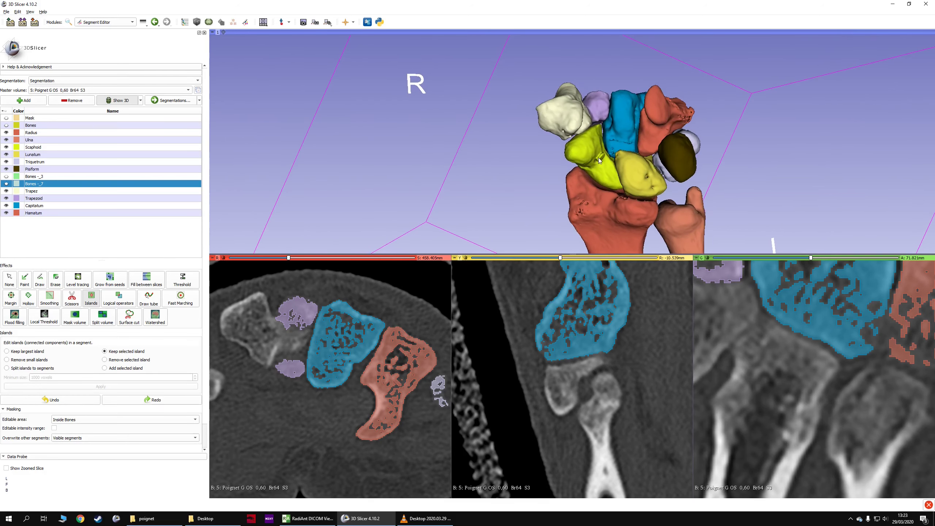
Step: Show the Bones -_3, Bones -_7 and Bones segments together with the named bones
{"action": "left_click", "coordinate": [7, 176]}
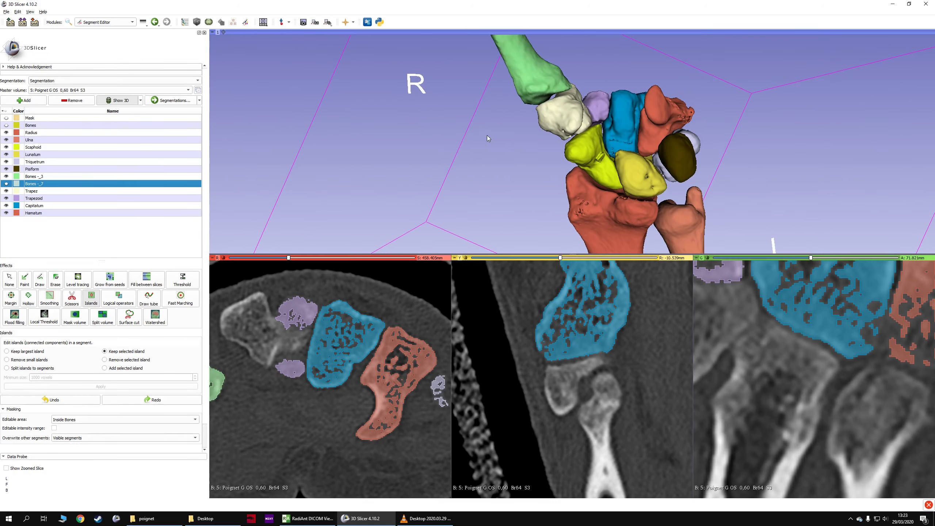
{"action": "scroll", "coordinate": [455, 153], "scroll_direction": "down", "scroll_amount": 5}
{"action": "left_click", "coordinate": [7, 184]}
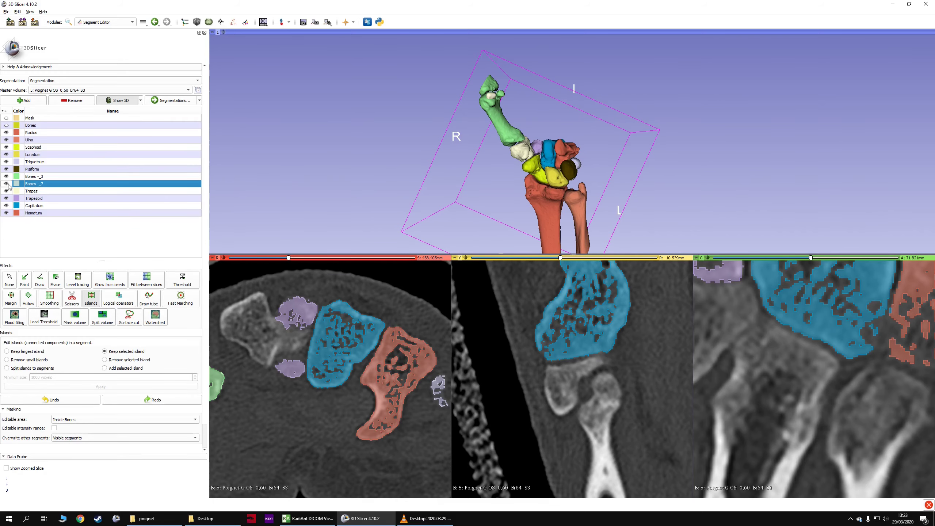
{"action": "left_click", "coordinate": [6, 125]}
{"action": "scroll", "coordinate": [389, 175], "scroll_direction": "up", "scroll_amount": 5}
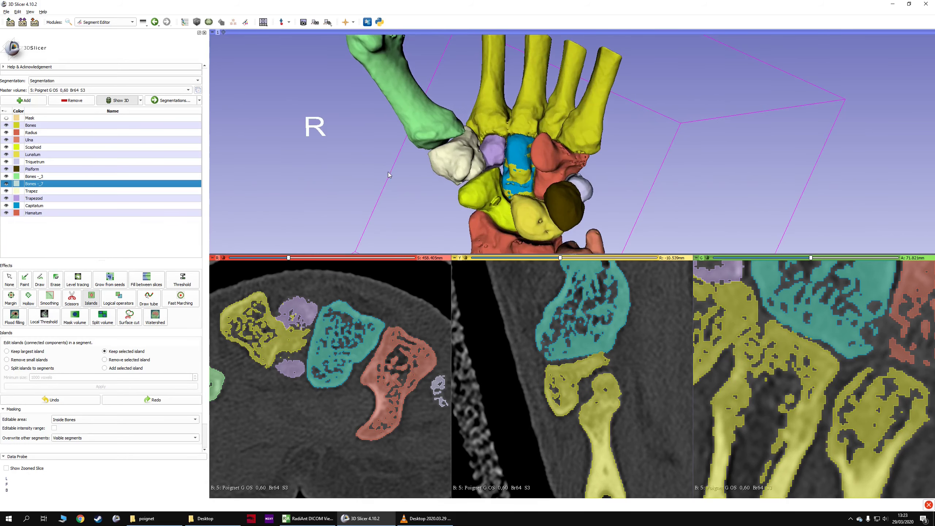
{"action": "scroll", "coordinate": [402, 175], "scroll_direction": "down", "scroll_amount": 5}
Step: Subtract the Capitatum segment from Bones using Logical operators
{"action": "left_click", "coordinate": [28, 125]}
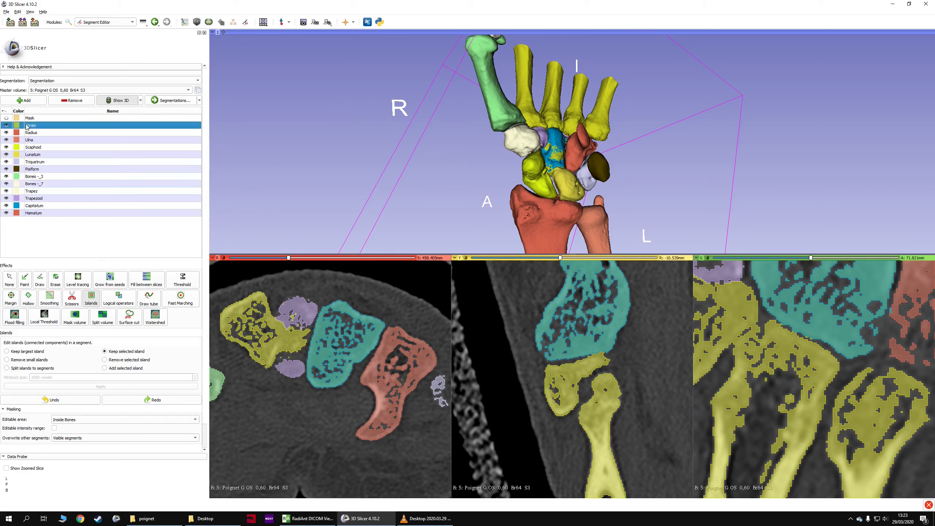
{"action": "left_click", "coordinate": [117, 297]}
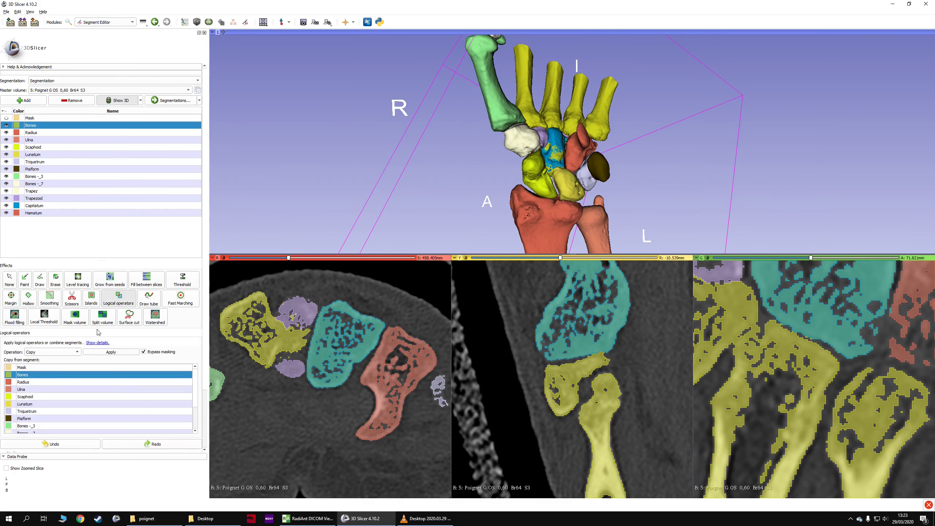
{"action": "left_click", "coordinate": [62, 353]}
{"action": "left_click", "coordinate": [33, 368]}
{"action": "scroll", "coordinate": [41, 387], "scroll_direction": "down", "scroll_amount": 5}
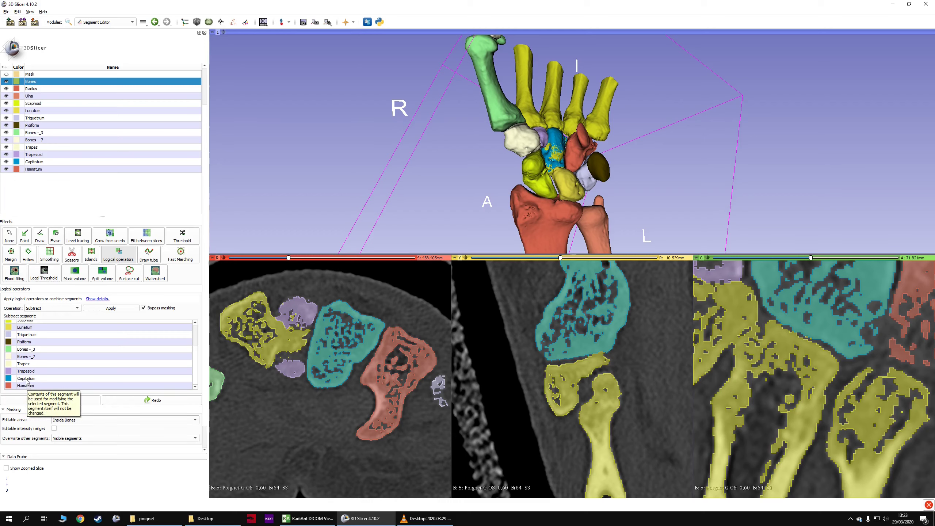
{"action": "left_click", "coordinate": [27, 379]}
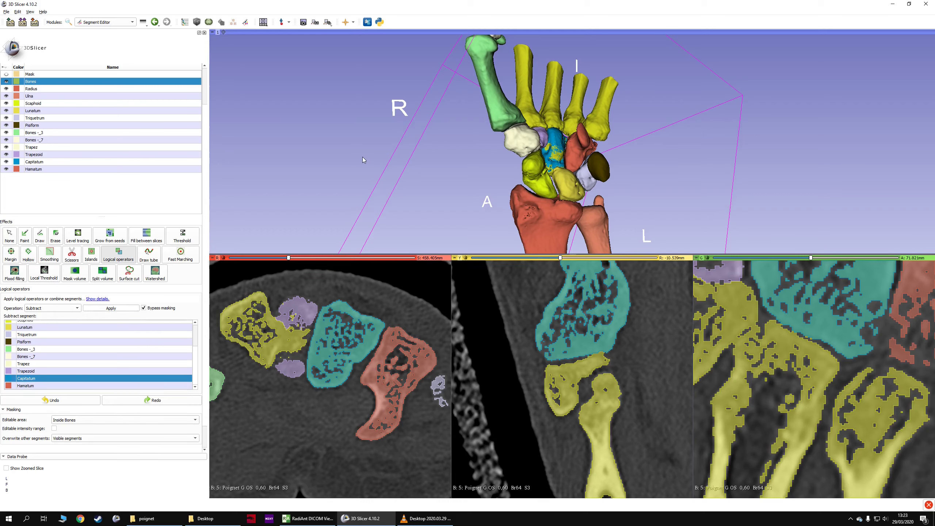
{"action": "left_click_drag", "start_coordinate": [424, 144], "coordinate": [356, 159]}
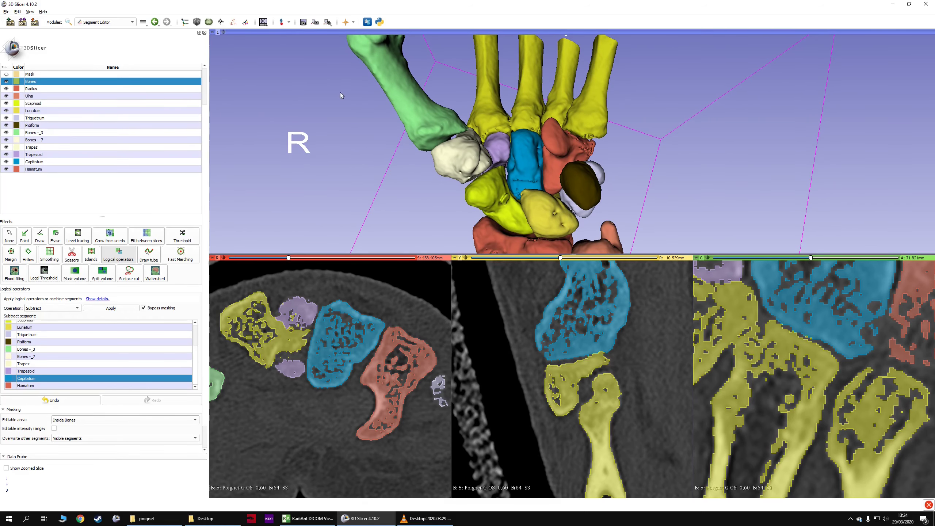
Step: Rename the Bones segment to "Metacarp"
{"action": "scroll", "coordinate": [412, 147], "scroll_direction": "down", "scroll_amount": 3}
{"action": "mouse_move", "coordinate": [397, 160]}
{"action": "left_mouse_down"}
{"action": "mouse_move", "coordinate": [405, 140]}
{"action": "mouse_move", "coordinate": [390, 162]}
{"action": "left_mouse_up"}
{"action": "scroll", "coordinate": [47, 118], "scroll_direction": "up", "scroll_amount": 1}
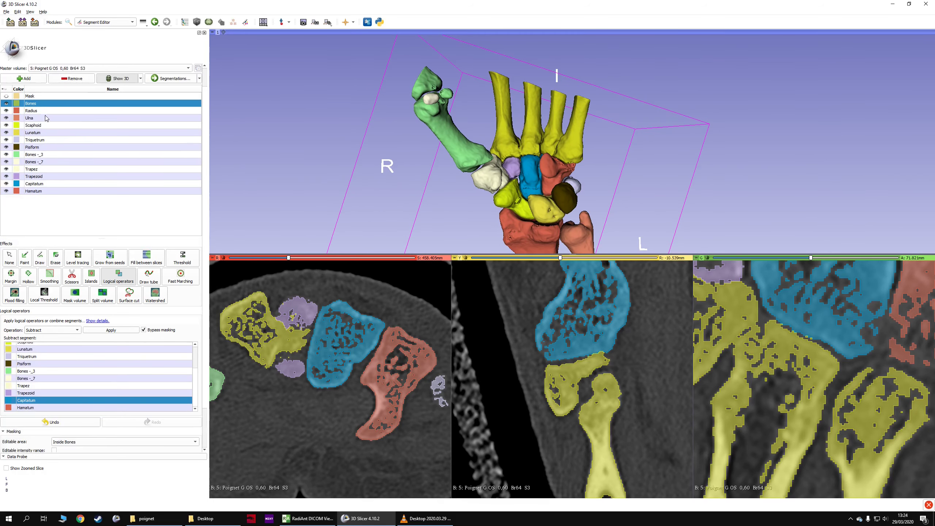
{"action": "double_click", "coordinate": [31, 104]}
{"action": "type", "text": "M"}
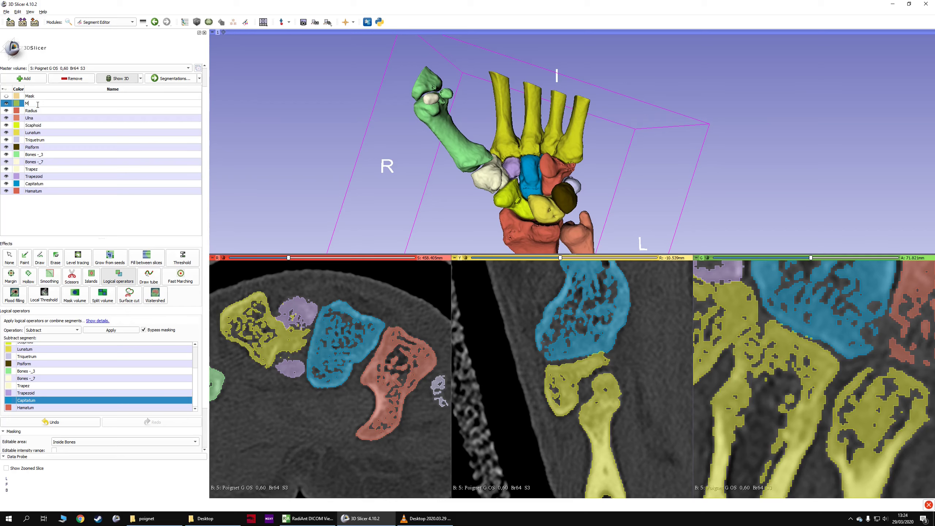
{"action": "type", "text": "etacarp"}
{"action": "key", "text": "Return"}
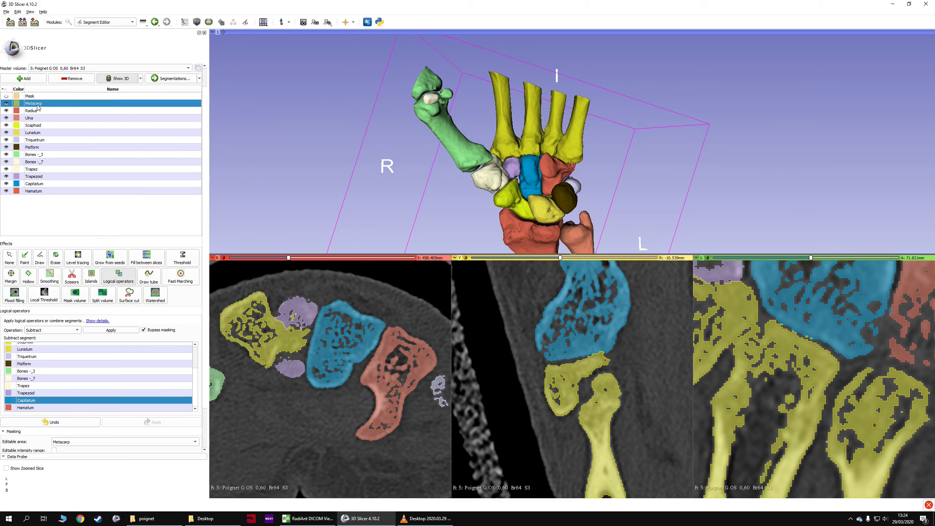
Step: Merge Bones -_3 into the Metacarp segment with the Add logical operator and remove the redundant Bones -_3 segment
{"action": "left_click", "coordinate": [39, 155]}
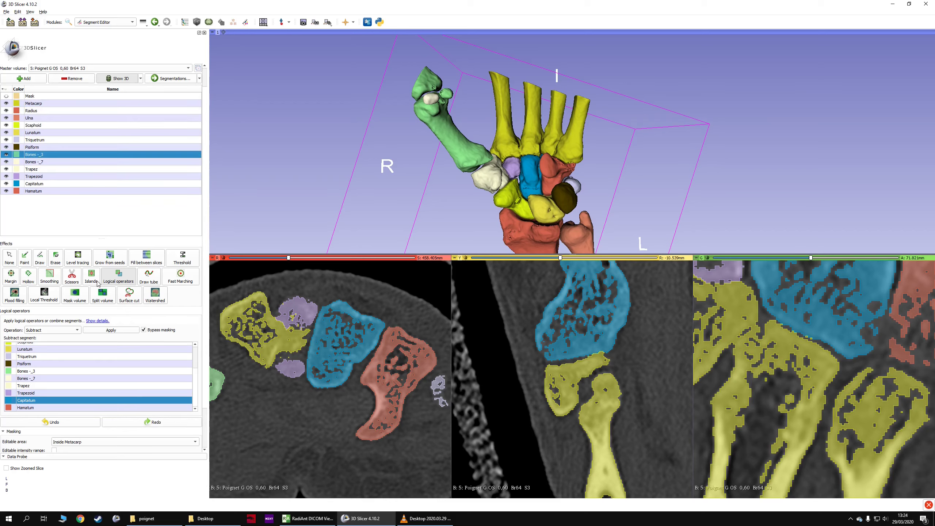
{"action": "left_click", "coordinate": [98, 281]}
{"action": "left_click", "coordinate": [116, 278]}
{"action": "left_click", "coordinate": [52, 330]}
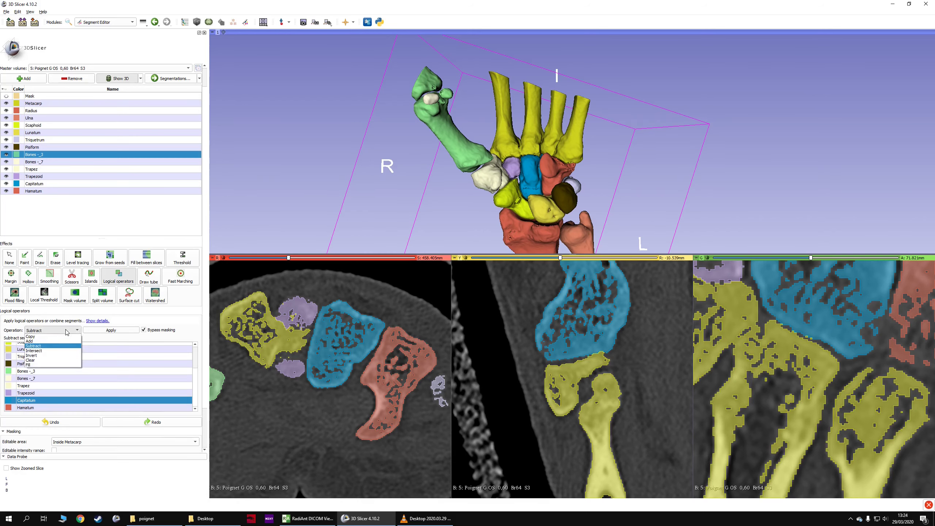
{"action": "left_click", "coordinate": [32, 341]}
{"action": "left_click", "coordinate": [25, 371]}
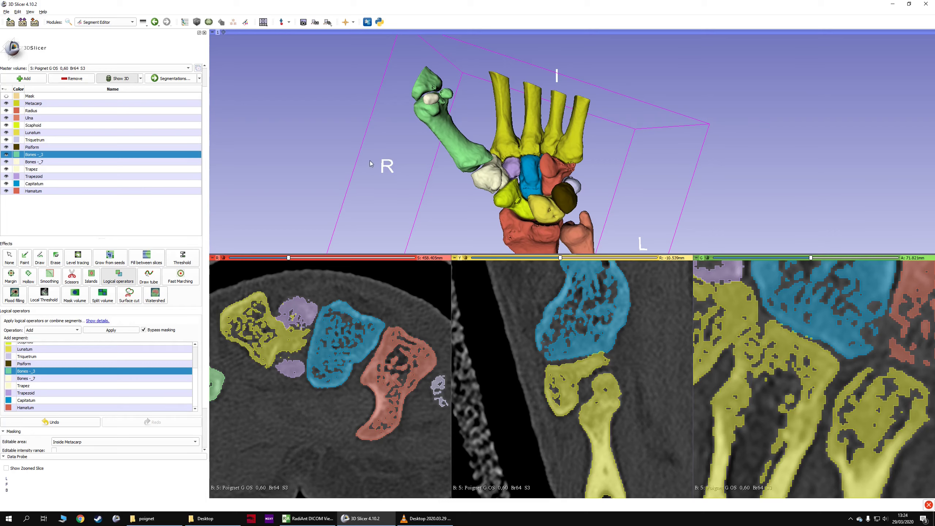
{"action": "left_click_drag", "start_coordinate": [445, 98], "coordinate": [407, 130]}
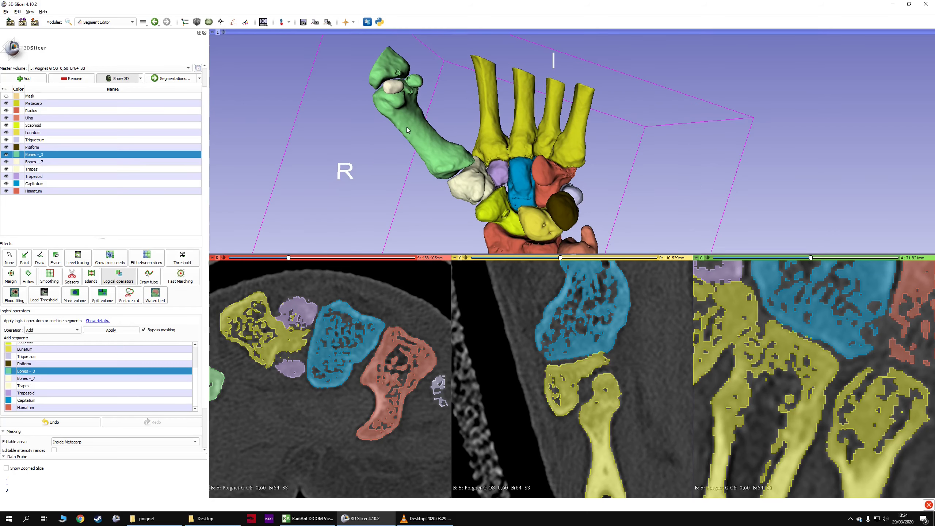
{"action": "left_click", "coordinate": [5, 155]}
{"action": "key", "text": "ctrl+z"}
{"action": "left_click", "coordinate": [33, 103]}
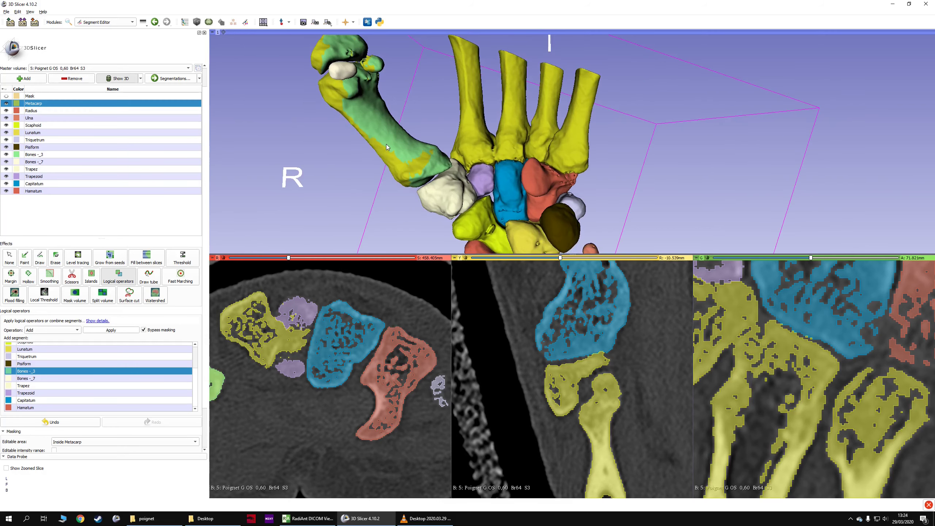
{"action": "left_click", "coordinate": [38, 154]}
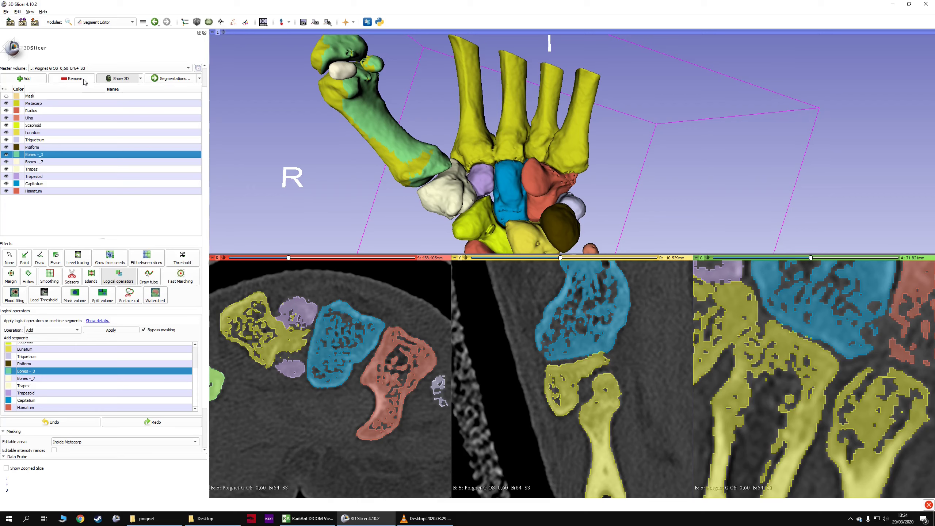
{"action": "left_click", "coordinate": [81, 78]}
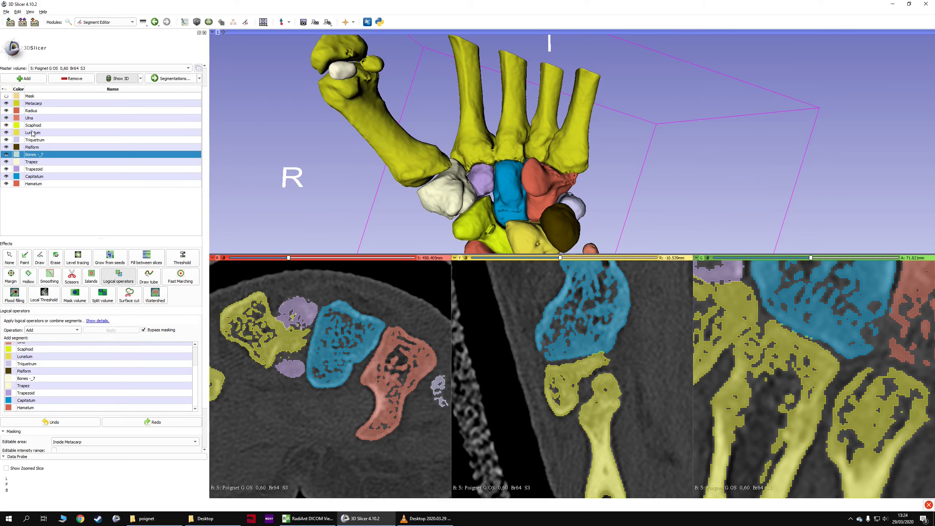
Step: Add Bones -_7 to the Metacarp segment and remove the redundant Bones -_7 segment
{"action": "left_click", "coordinate": [6, 155]}
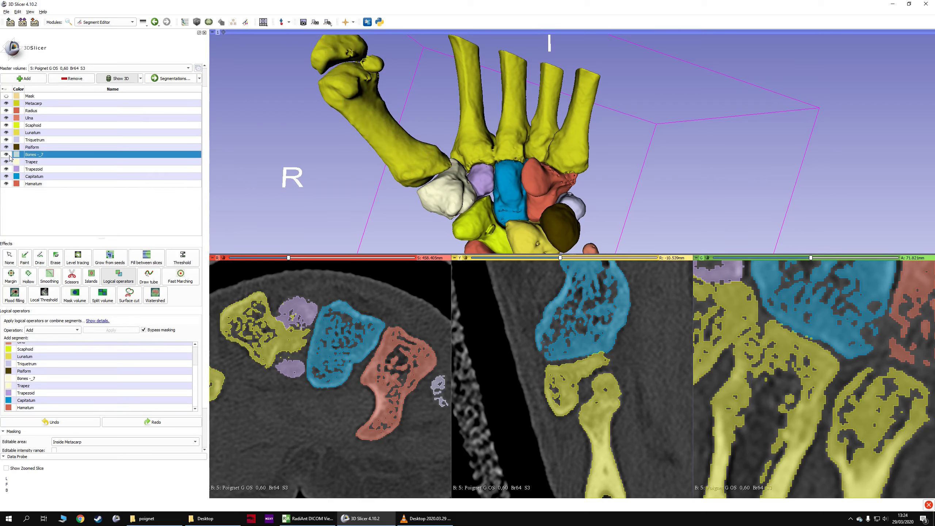
{"action": "left_click", "coordinate": [44, 104]}
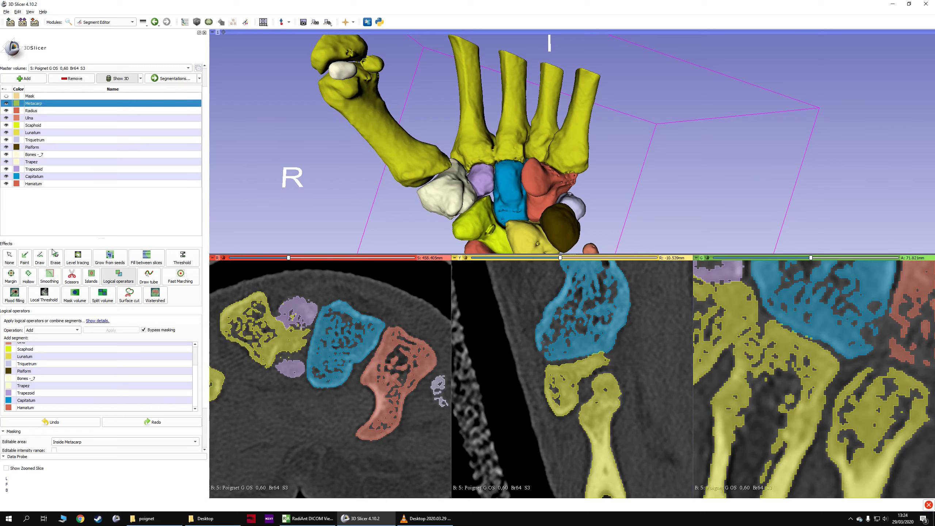
{"action": "left_click", "coordinate": [36, 379]}
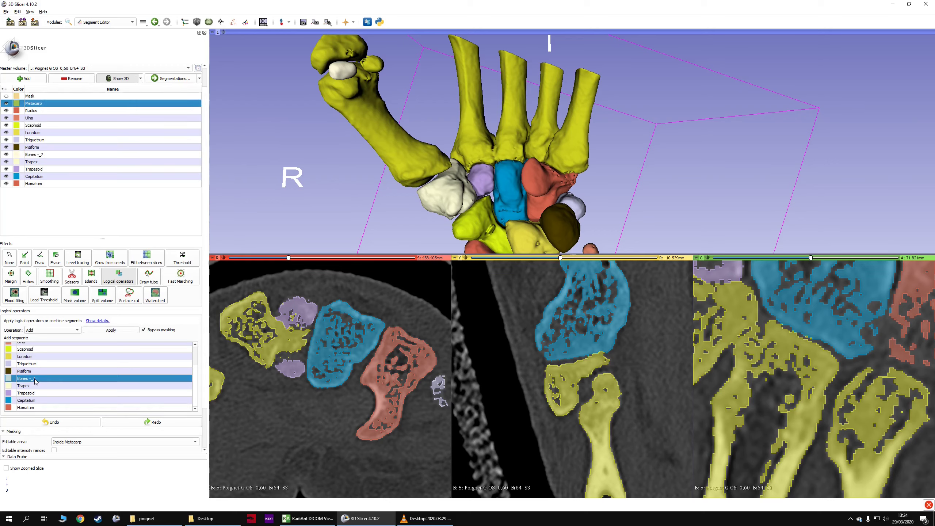
{"action": "left_click", "coordinate": [109, 333]}
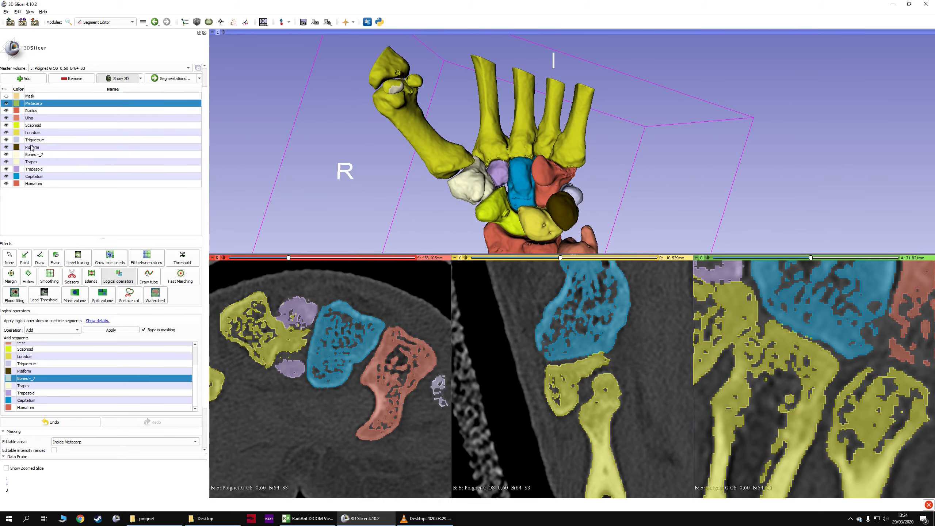
{"action": "left_click", "coordinate": [41, 157]}
{"action": "left_click", "coordinate": [71, 79]}
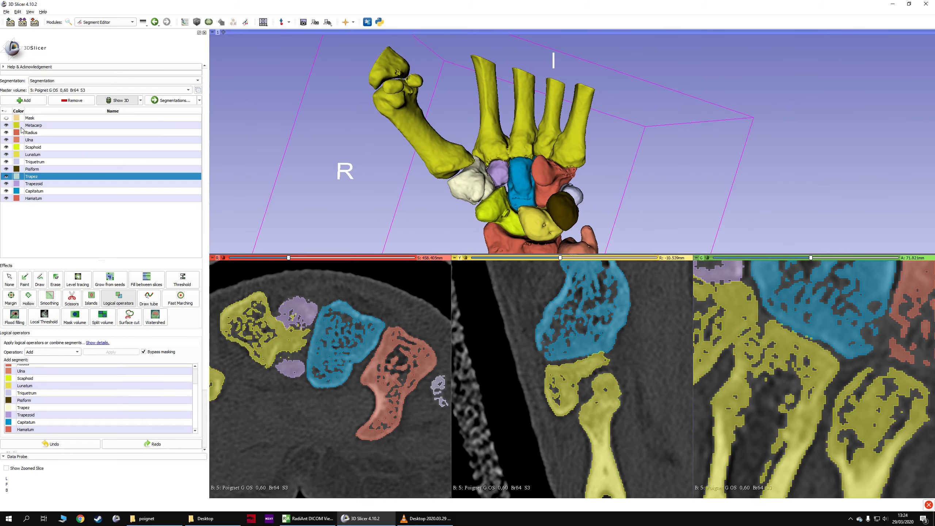
Step: Show the Mask segment over the complete set of named bone segments
{"action": "left_click", "coordinate": [6, 119]}
{"action": "scroll", "coordinate": [355, 187], "scroll_direction": "up", "scroll_amount": 4}
{"action": "scroll", "coordinate": [355, 187], "scroll_direction": "down", "scroll_amount": 8}
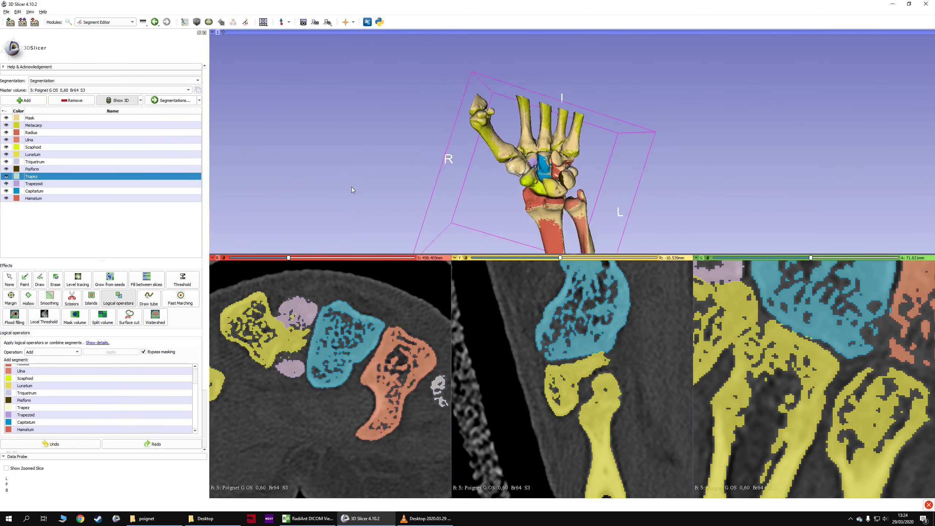
Step: Hide the Mask segment to leave only the named bones displayed
{"action": "left_click", "coordinate": [6, 118]}
{"action": "scroll", "coordinate": [367, 157], "scroll_direction": "up", "scroll_amount": 5}
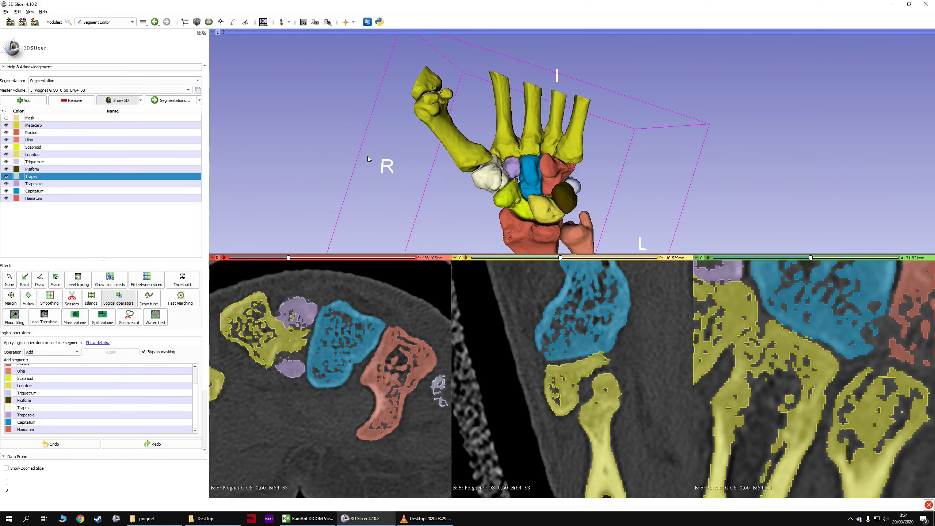
{"action": "scroll", "coordinate": [370, 145], "scroll_direction": "up", "scroll_amount": 3}
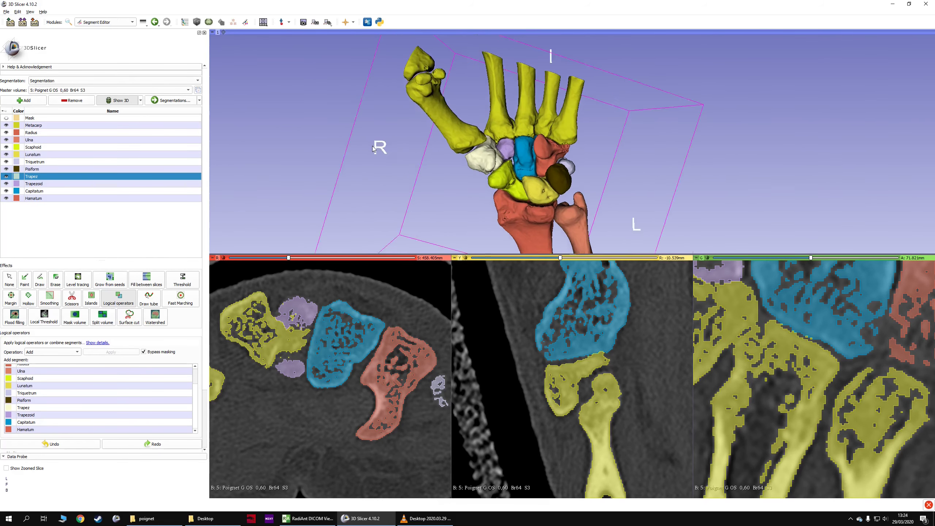
Step: Check the segments from Metacarp through the pisiform one by one by toggling each one's visibility off and back on
{"action": "left_click", "coordinate": [7, 125]}
{"action": "left_click", "coordinate": [7, 126]}
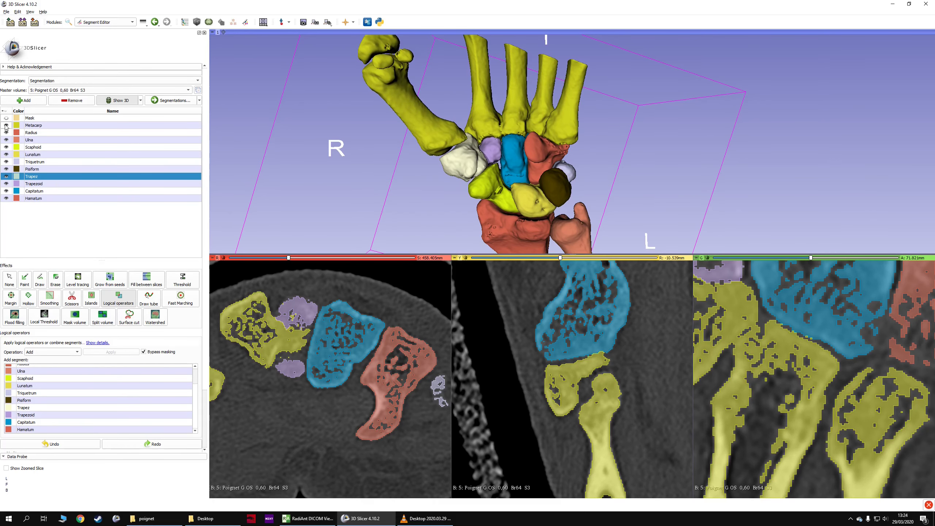
{"action": "left_click", "coordinate": [7, 132]}
{"action": "left_click", "coordinate": [6, 133]}
{"action": "left_click", "coordinate": [7, 140]}
{"action": "left_click", "coordinate": [6, 140]}
{"action": "left_click", "coordinate": [6, 147]}
{"action": "left_click", "coordinate": [7, 147]}
{"action": "left_click", "coordinate": [6, 155]}
{"action": "left_click", "coordinate": [6, 154]}
{"action": "left_click", "coordinate": [6, 162]}
{"action": "left_click", "coordinate": [7, 162]}
{"action": "left_click", "coordinate": [6, 169]}
{"action": "left_click", "coordinate": [7, 170]}
Step: Check the Trapez, Trapezoid, Capitatum and Hamatum segments by toggling each one's visibility off and back on
{"action": "left_click_drag", "start_coordinate": [328, 170], "coordinate": [398, 146]}
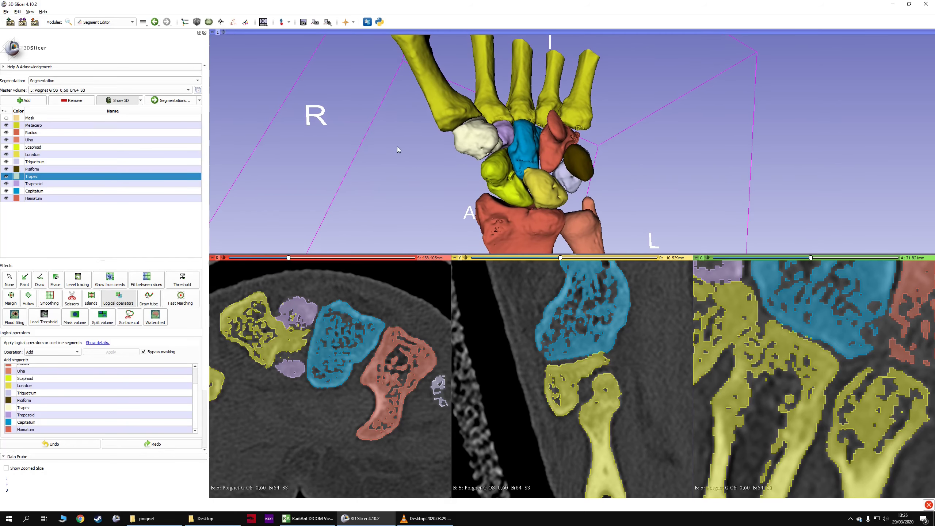
{"action": "left_click", "coordinate": [6, 177]}
{"action": "left_click", "coordinate": [6, 177]}
{"action": "left_click", "coordinate": [6, 184]}
{"action": "left_click", "coordinate": [6, 191]}
{"action": "left_click", "coordinate": [6, 191]}
{"action": "left_click", "coordinate": [7, 199]}
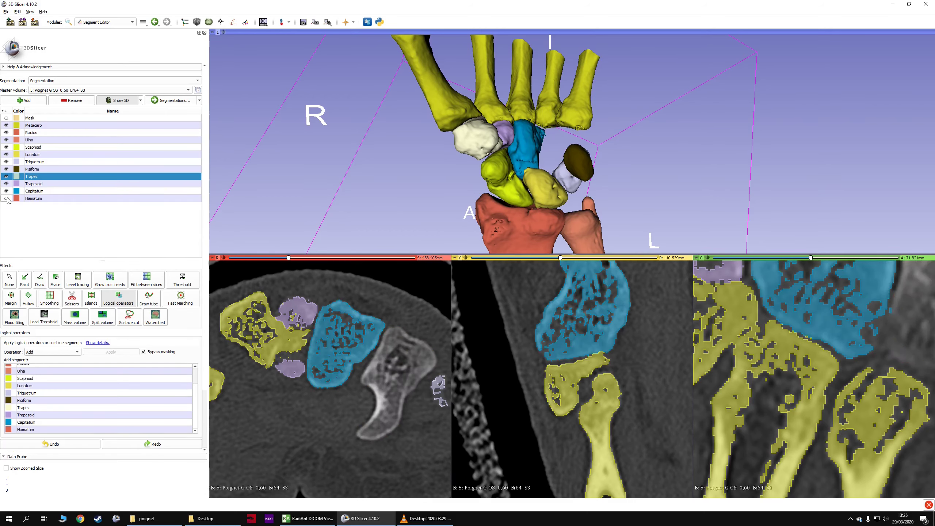
{"action": "left_click", "coordinate": [6, 199]}
Step: Examine the complete bone segmentation in 3D and across the axial, sagittal and coronal slices
{"action": "scroll", "coordinate": [320, 187], "scroll_direction": "down", "scroll_amount": 5}
{"action": "left_click_drag", "start_coordinate": [345, 187], "coordinate": [444, 158]}
{"action": "scroll", "coordinate": [486, 198], "scroll_direction": "up", "scroll_amount": 3}
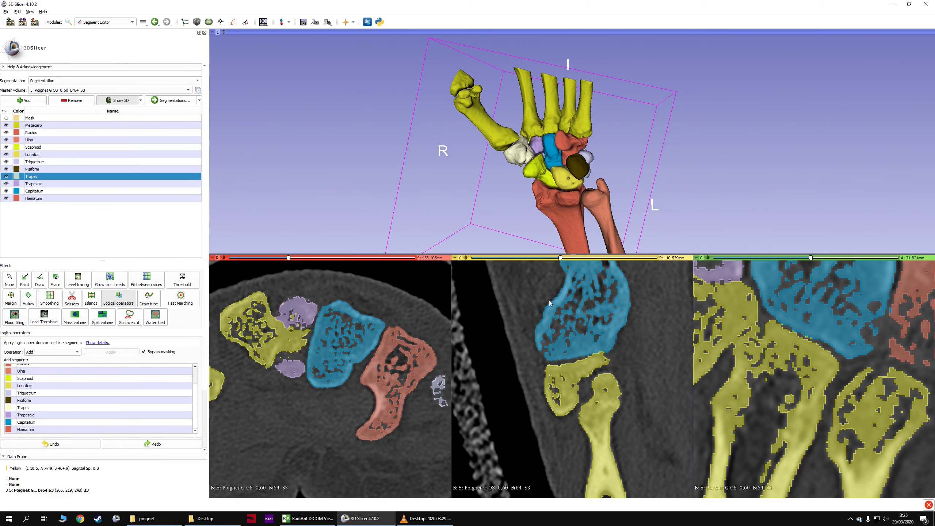
{"action": "scroll", "coordinate": [540, 324], "scroll_direction": "down", "scroll_amount": 2, "text": "ctrl"}
{"action": "scroll", "coordinate": [392, 335], "scroll_direction": "down", "scroll_amount": 3, "text": "ctrl"}
{"action": "scroll", "coordinate": [529, 317], "scroll_direction": "down", "scroll_amount": 2, "text": "ctrl"}
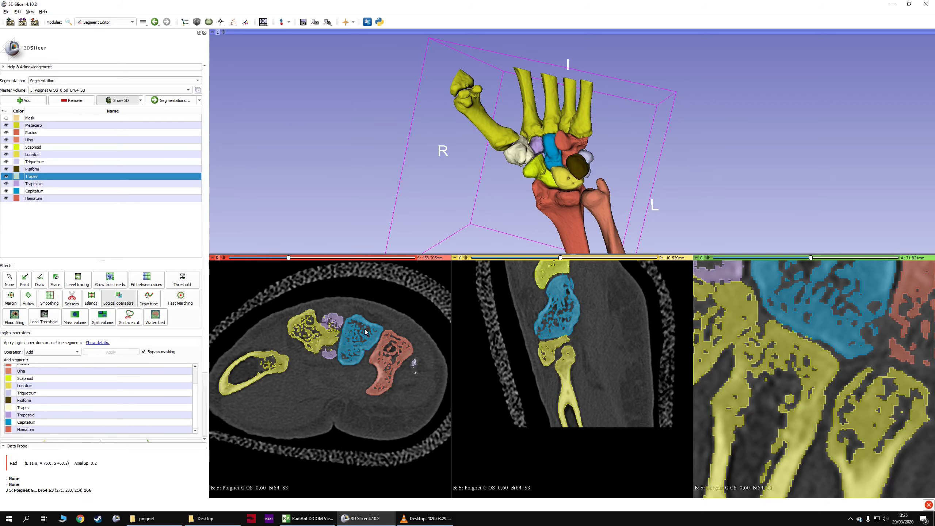
{"action": "scroll", "coordinate": [368, 333], "scroll_direction": "down", "scroll_amount": 9}
{"action": "scroll", "coordinate": [367, 333], "scroll_direction": "up", "scroll_amount": 15}
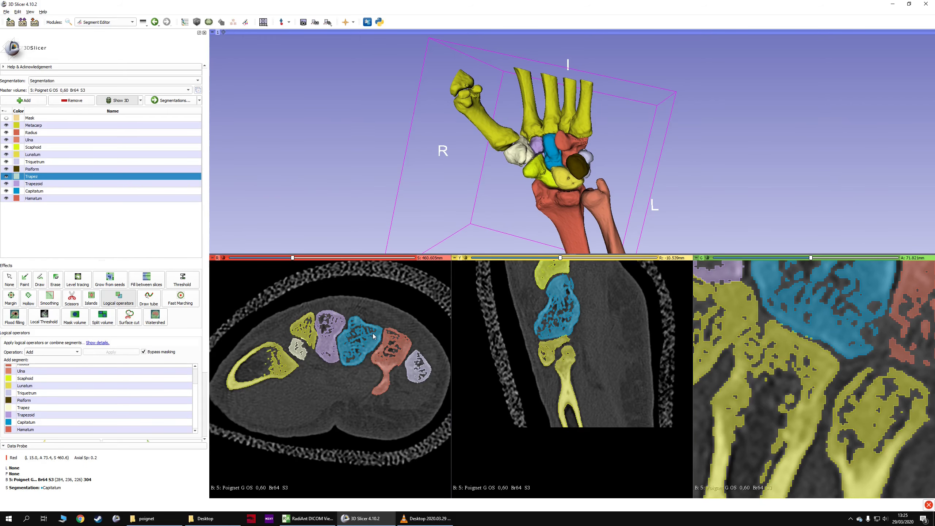
{"action": "scroll", "coordinate": [369, 335], "scroll_direction": "down", "scroll_amount": 5}
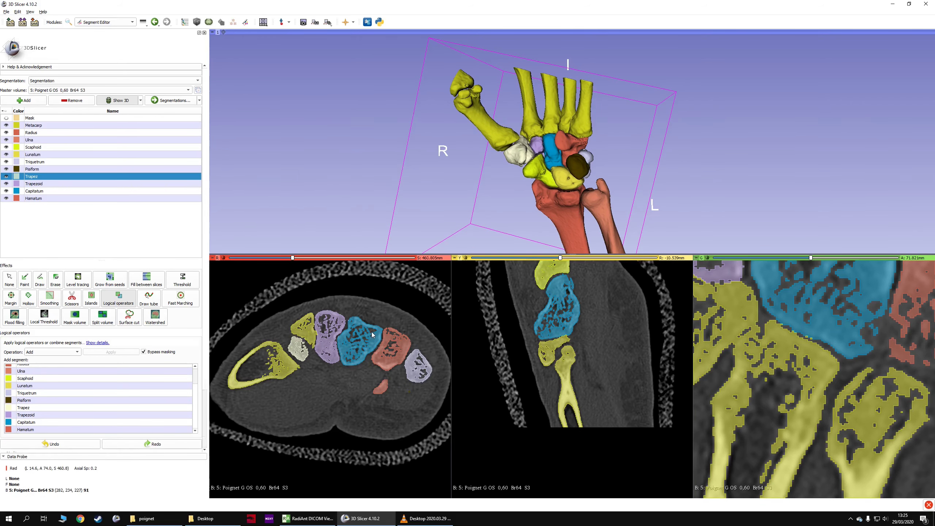
{"action": "scroll", "coordinate": [373, 335], "scroll_direction": "down", "scroll_amount": 7}
{"action": "key", "text": "shift"}
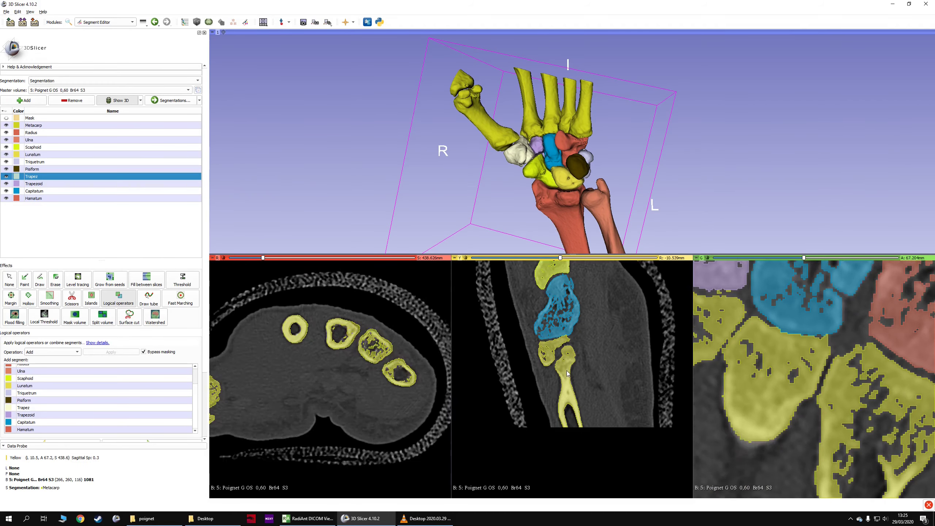
{"action": "scroll", "coordinate": [350, 319], "scroll_direction": "up", "scroll_amount": 20}
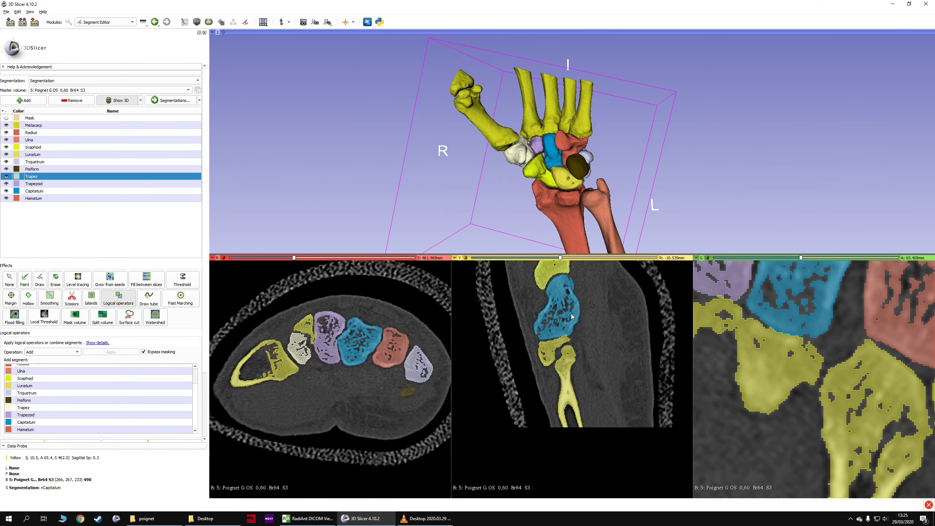
{"action": "scroll", "coordinate": [467, 192], "scroll_direction": "down", "scroll_amount": 3}
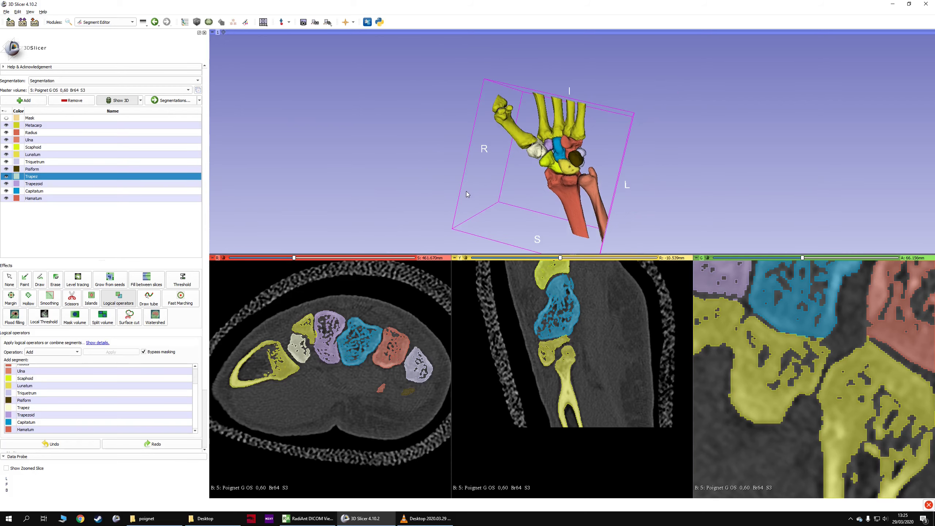
Step: Hide every segment except Capitatum
{"action": "scroll", "coordinate": [427, 184], "scroll_direction": "up", "scroll_amount": 6}
{"action": "left_click_drag", "start_coordinate": [428, 184], "coordinate": [589, 180]}
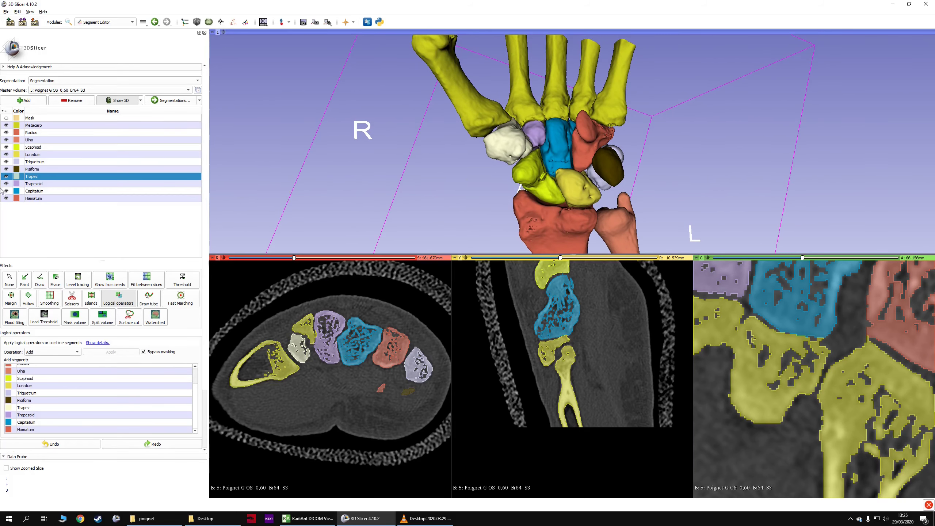
{"action": "left_click", "coordinate": [6, 183]}
{"action": "left_click", "coordinate": [6, 176]}
{"action": "left_click", "coordinate": [6, 169]}
{"action": "left_click", "coordinate": [6, 162]}
{"action": "left_click", "coordinate": [6, 154]}
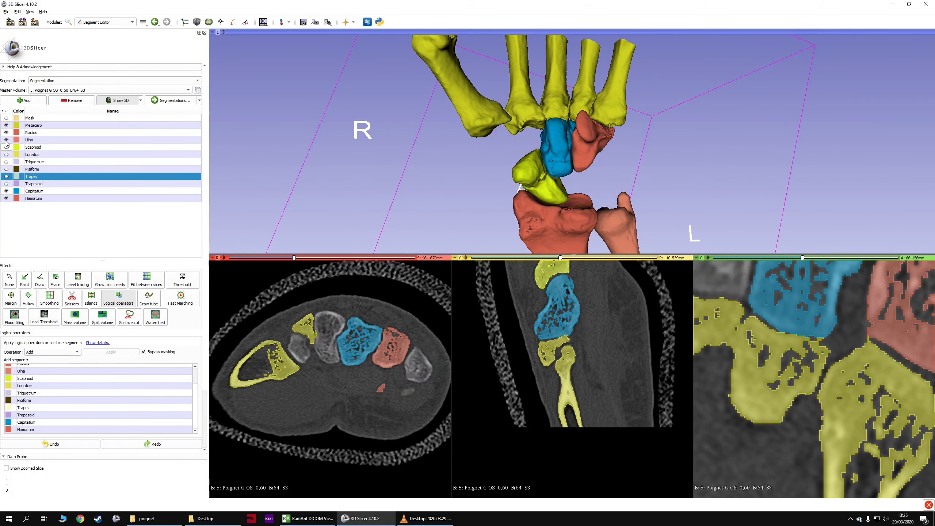
{"action": "left_click", "coordinate": [6, 146]}
{"action": "left_click", "coordinate": [6, 140]}
{"action": "left_click", "coordinate": [6, 133]}
{"action": "left_click", "coordinate": [6, 125]}
{"action": "left_click", "coordinate": [6, 191]}
{"action": "left_click", "coordinate": [6, 198]}
{"action": "left_click", "coordinate": [6, 191]}
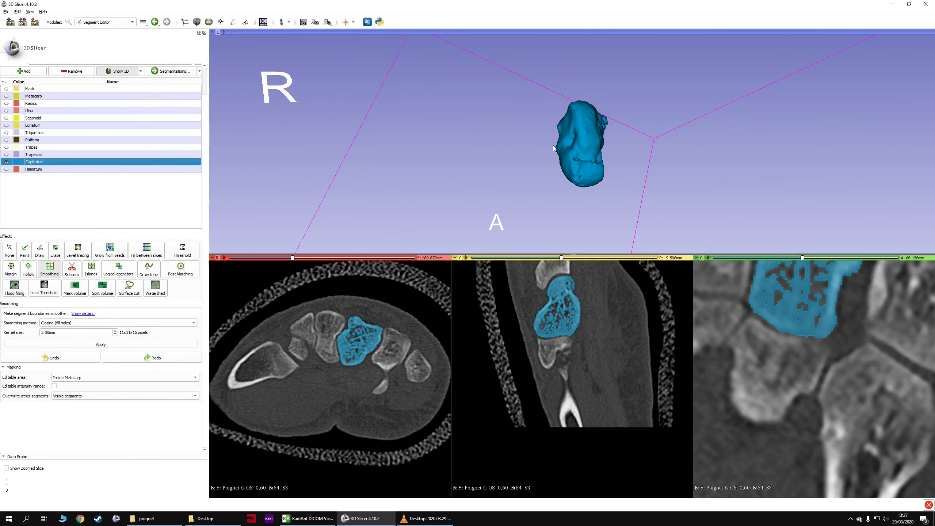
Step: Fill the holes in Capitatum with 3 mm Closing smoothing, with the editable area set to Everywhere and overwriting of other segments set to None
{"action": "left_click_drag", "start_coordinate": [554, 148], "coordinate": [472, 164]}
{"action": "scroll", "coordinate": [548, 167], "scroll_direction": "up", "scroll_amount": 3}
{"action": "left_click_drag", "start_coordinate": [548, 168], "coordinate": [437, 151]}
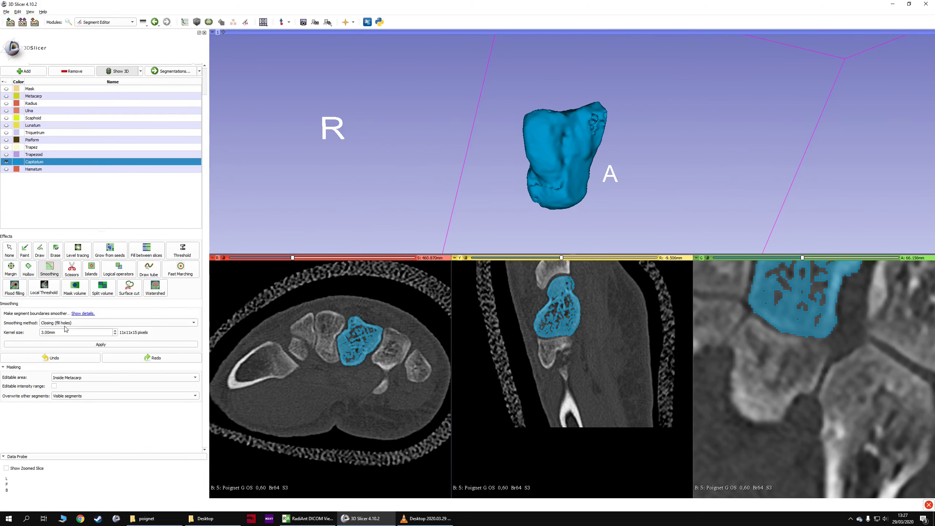
{"action": "left_click", "coordinate": [67, 378]}
{"action": "left_click", "coordinate": [61, 379]}
{"action": "left_click", "coordinate": [56, 397]}
{"action": "left_click", "coordinate": [60, 412]}
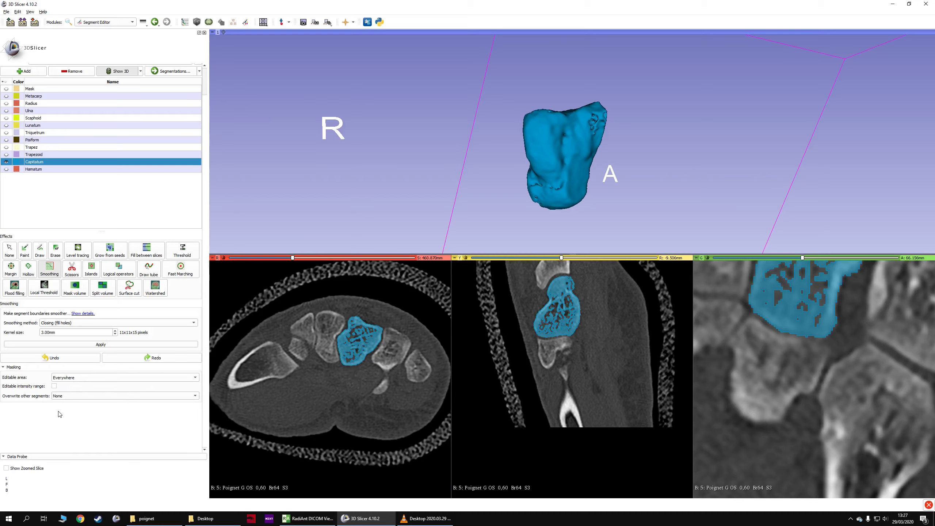
{"action": "left_click", "coordinate": [102, 344]}
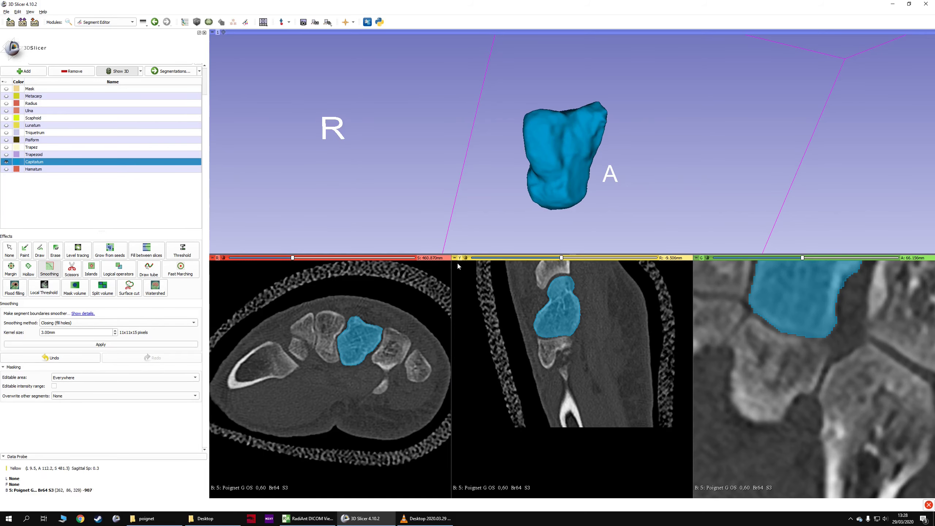
{"action": "left_click_drag", "start_coordinate": [631, 204], "coordinate": [461, 197]}
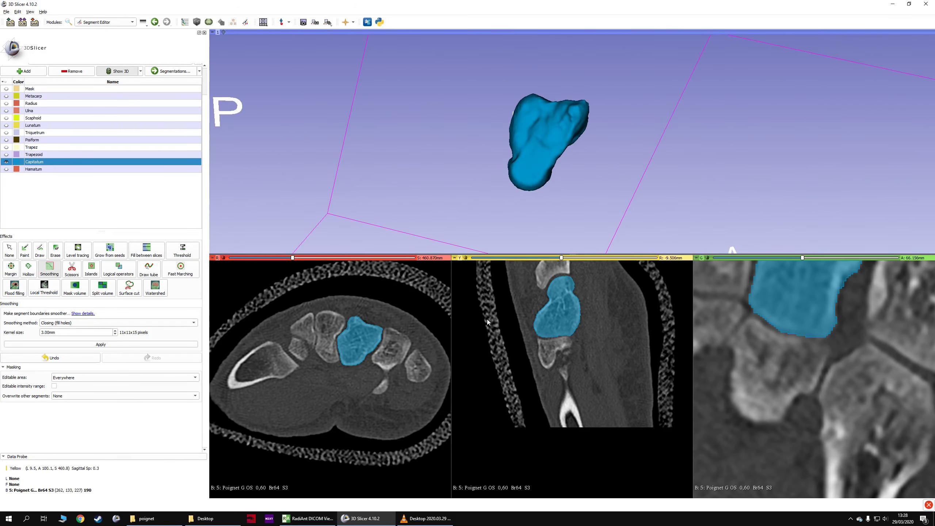
{"action": "key", "text": "shift"}
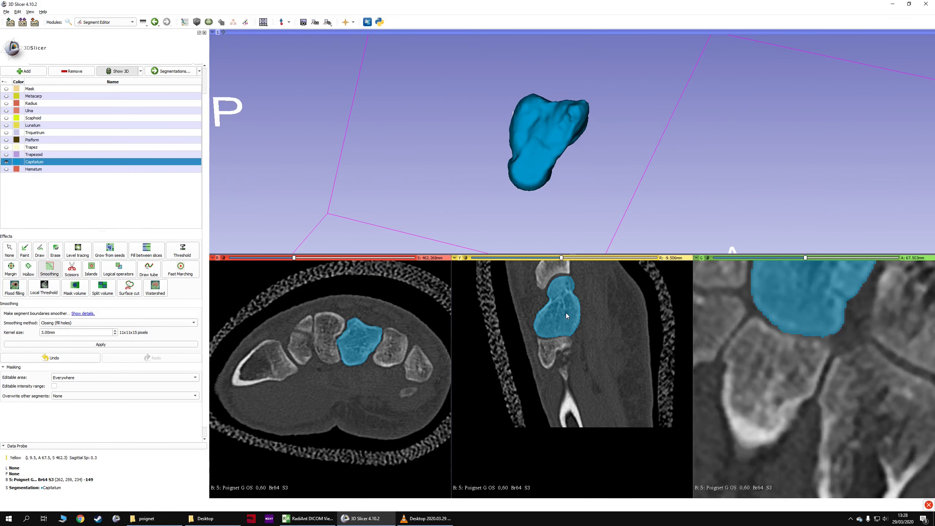
{"action": "left_click_drag", "start_coordinate": [424, 168], "coordinate": [553, 177]}
Step: Smooth the Capitatum segment using the Median method with a 2 mm kernel
{"action": "left_click", "coordinate": [68, 322]}
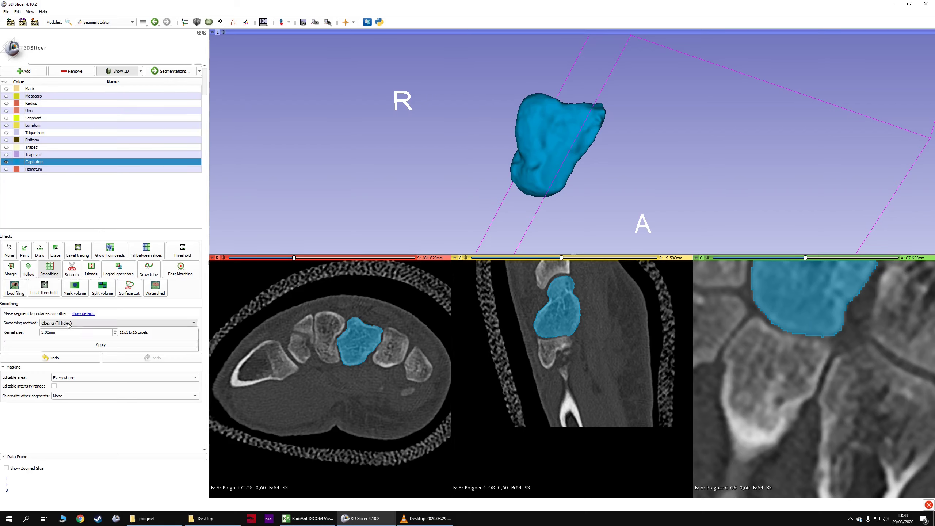
{"action": "left_click", "coordinate": [68, 328]}
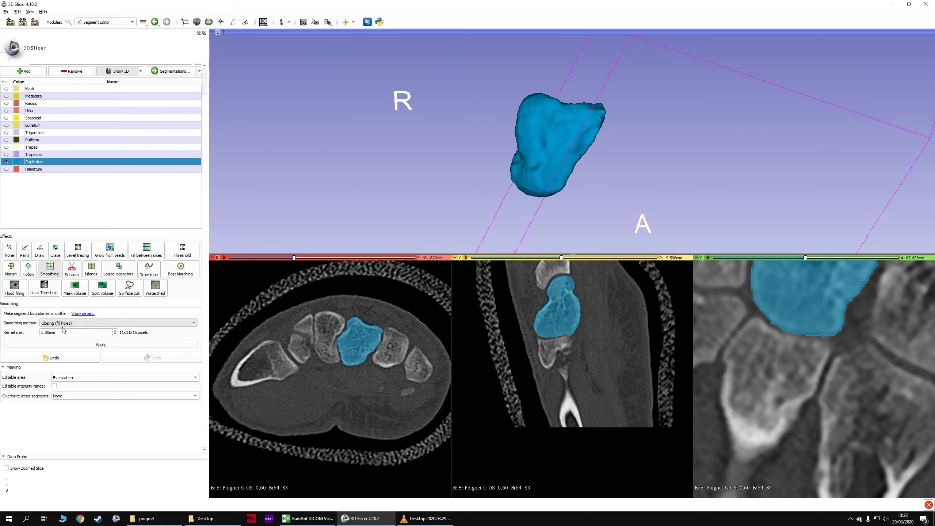
{"action": "left_click", "coordinate": [43, 332]}
{"action": "type", "text": "2"}
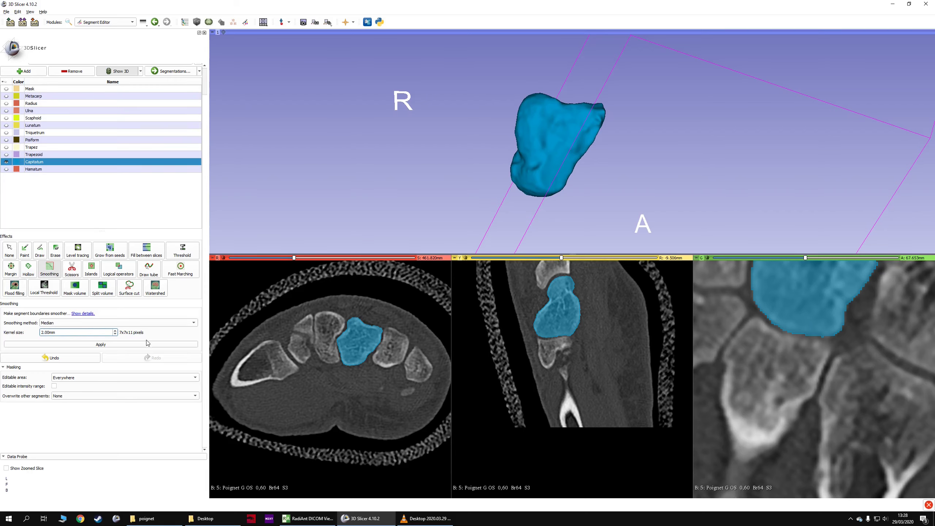
{"action": "left_click", "coordinate": [136, 345]}
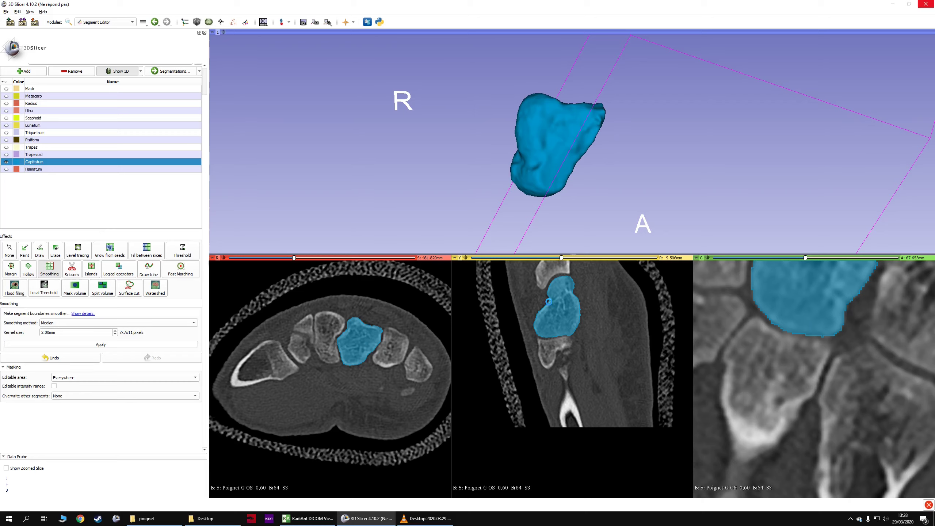
{"action": "left_click_drag", "start_coordinate": [532, 237], "coordinate": [428, 201]}
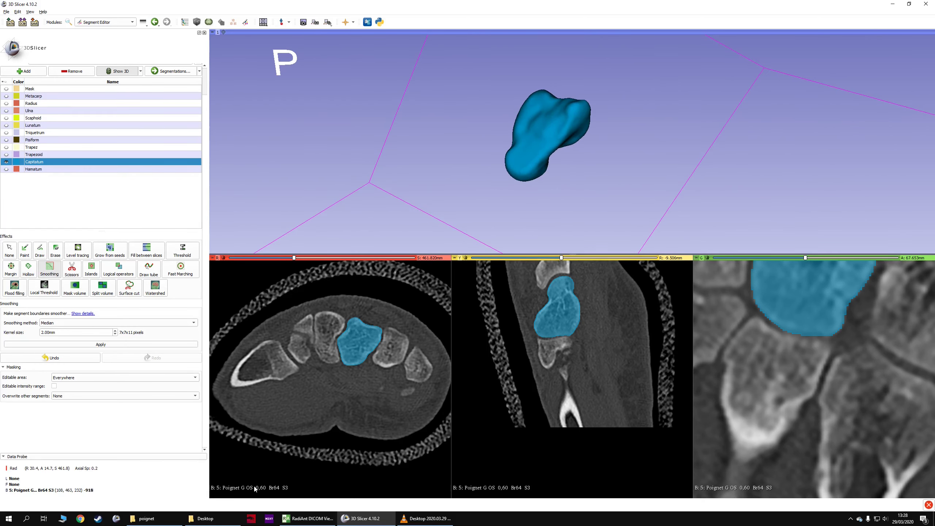
{"action": "left_click_drag", "start_coordinate": [461, 228], "coordinate": [616, 137]}
Step: Hide the Capitatum segment and show only Hamatum
{"action": "left_click", "coordinate": [6, 169]}
{"action": "scroll", "coordinate": [424, 177], "scroll_direction": "down", "scroll_amount": 2}
{"action": "left_click", "coordinate": [6, 169]}
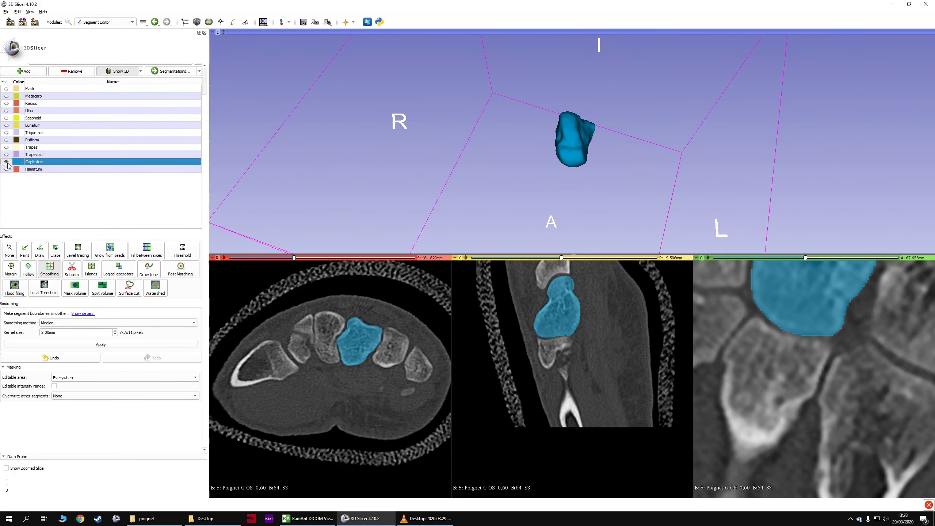
{"action": "left_click", "coordinate": [6, 162]}
{"action": "left_click", "coordinate": [6, 169]}
{"action": "left_click_drag", "start_coordinate": [710, 146], "coordinate": [597, 180]}
{"action": "scroll", "coordinate": [372, 415], "scroll_direction": "up", "scroll_amount": 2}
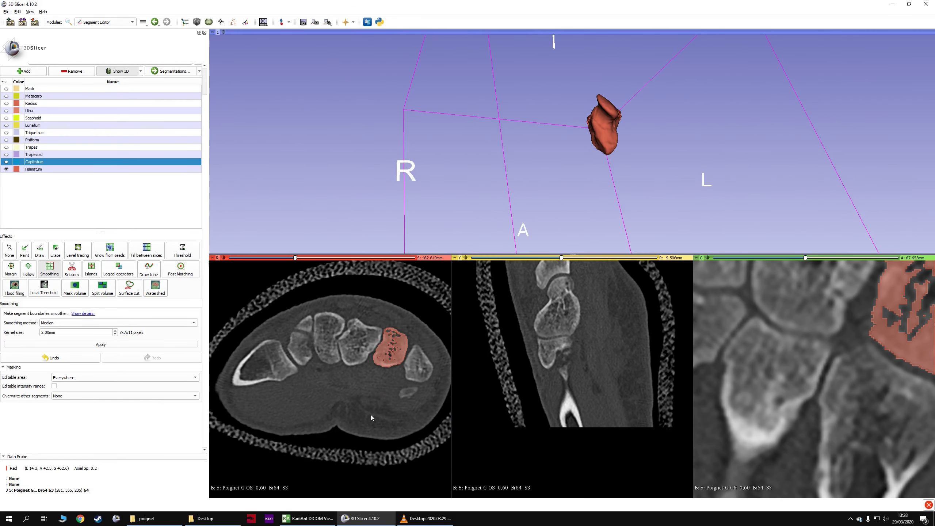
Step: Examine the Hamatum segment's extent through the CT slices and in the 3D view
{"action": "scroll", "coordinate": [383, 392], "scroll_direction": "down", "scroll_amount": 10}
{"action": "scroll", "coordinate": [383, 391], "scroll_direction": "down", "scroll_amount": 7}
{"action": "scroll", "coordinate": [592, 163], "scroll_direction": "up", "scroll_amount": 2}
{"action": "scroll", "coordinate": [604, 153], "scroll_direction": "down", "scroll_amount": 2}
{"action": "scroll", "coordinate": [652, 116], "scroll_direction": "up", "scroll_amount": 5}
{"action": "middle_click_drag", "start_coordinate": [653, 116], "coordinate": [579, 133]}
{"action": "left_click_drag", "start_coordinate": [533, 156], "coordinate": [438, 185]}
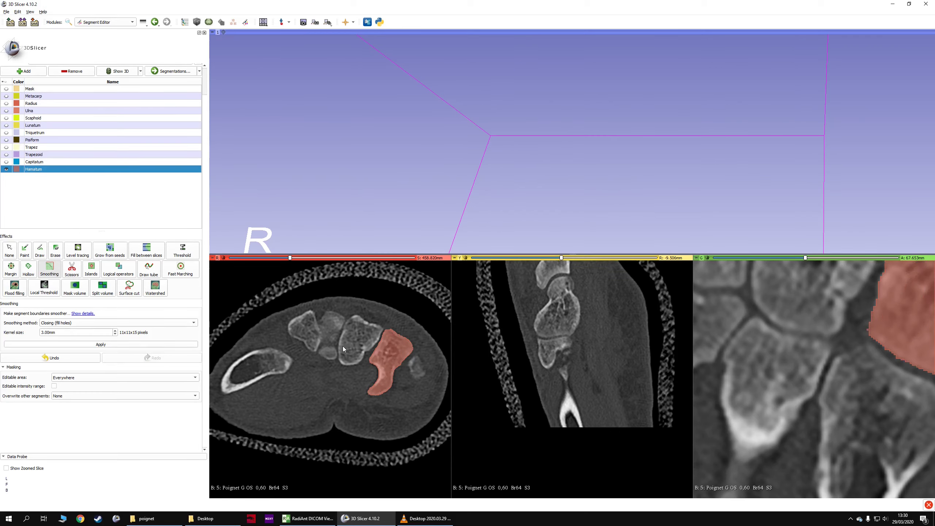
{"action": "key", "text": "shift"}
{"action": "key", "text": "shift"}
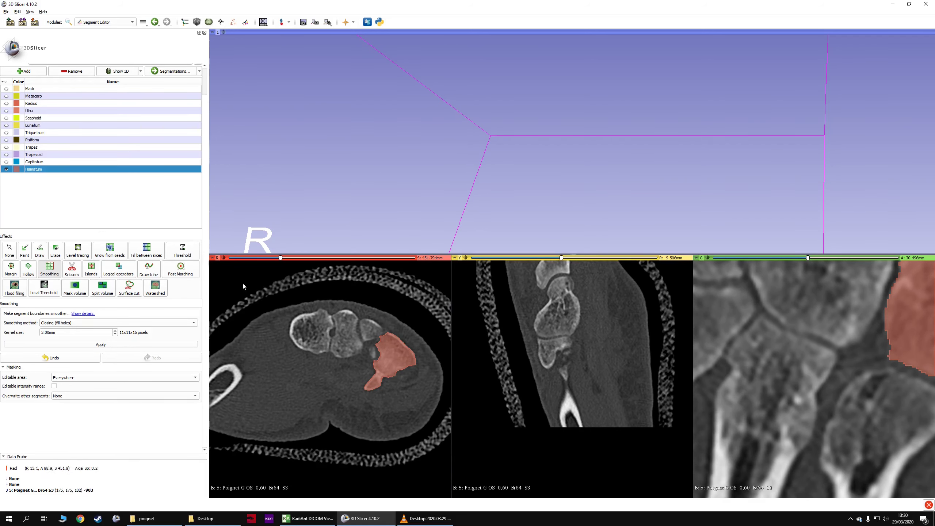
Step: Smooth the Hamatum segment using the Median method with a 3 mm kernel and turn on its 3D display
{"action": "left_click", "coordinate": [62, 323]}
{"action": "left_click", "coordinate": [62, 330]}
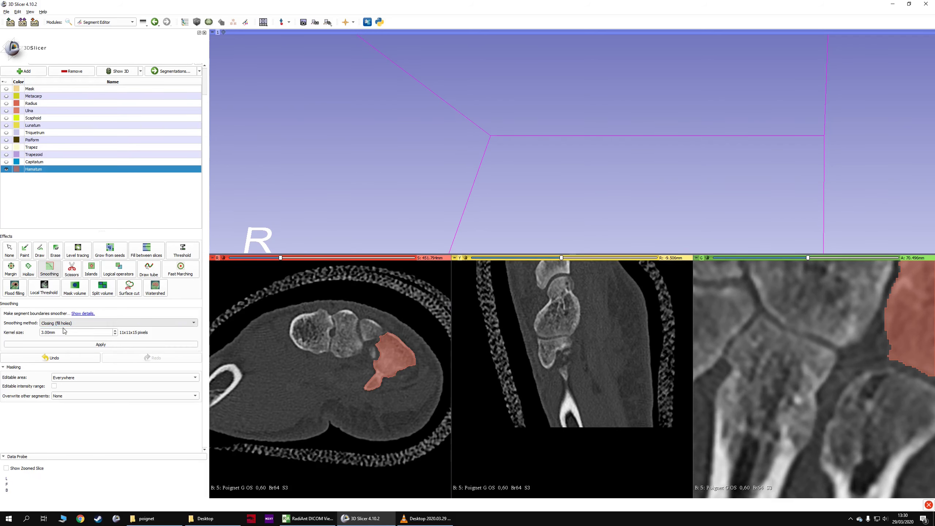
{"action": "left_click_drag", "start_coordinate": [45, 333], "coordinate": [33, 336]}
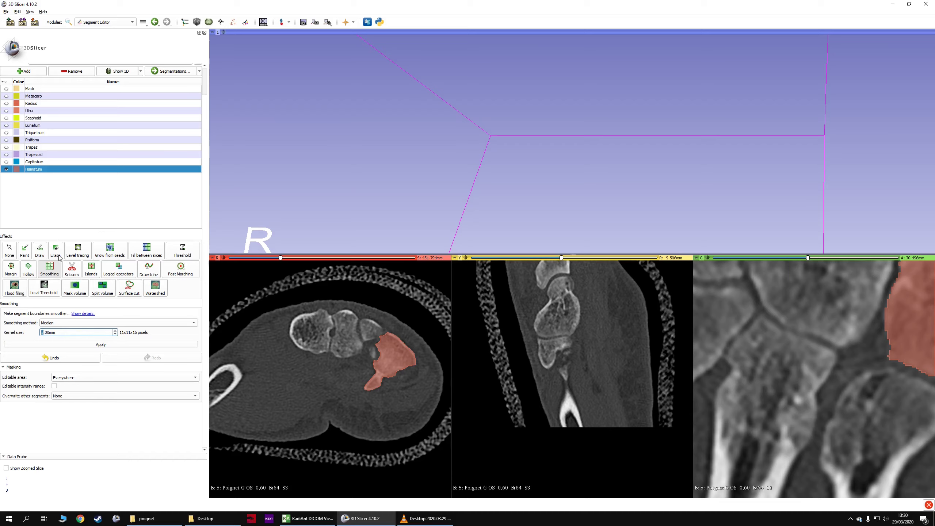
{"action": "left_click", "coordinate": [109, 73]}
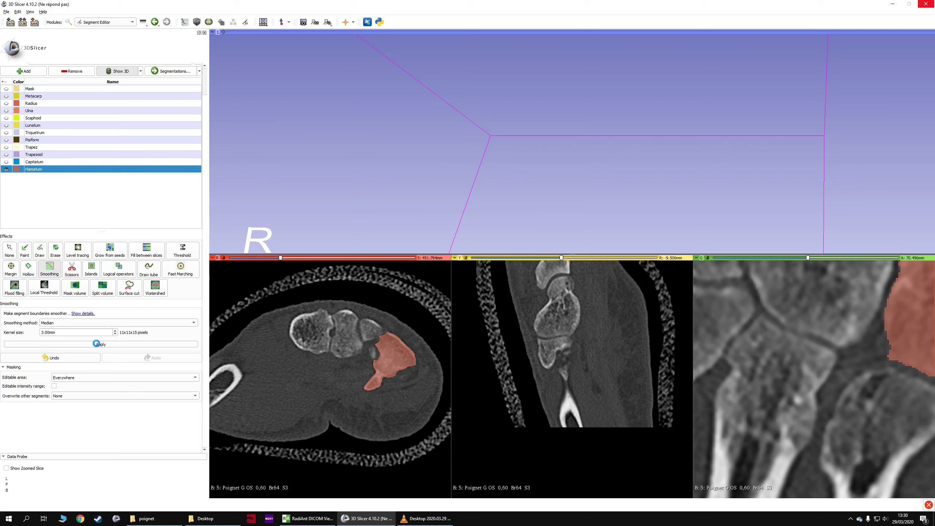
{"action": "left_click_drag", "start_coordinate": [390, 192], "coordinate": [273, 176]}
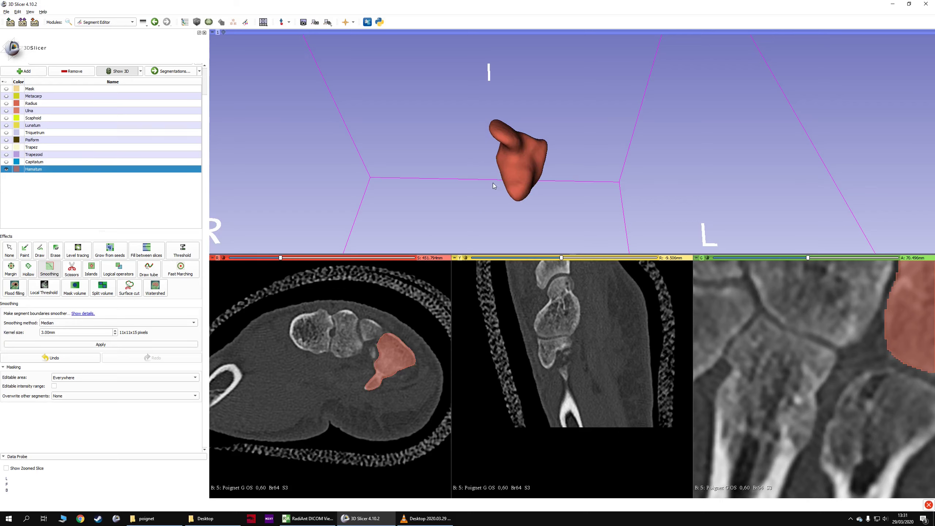
{"action": "left_click_drag", "start_coordinate": [493, 186], "coordinate": [265, 214]}
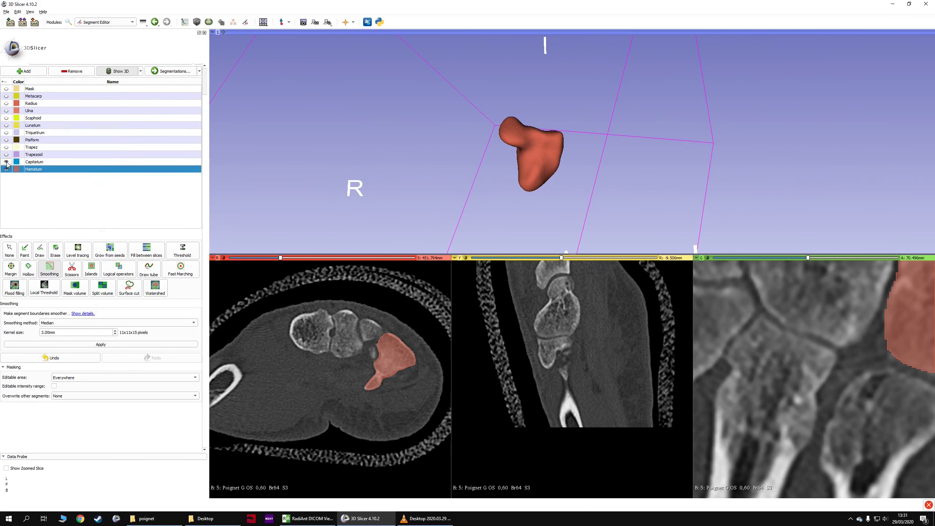
Step: Show Capitatum alongside Hamatum and inspect the boundary between the two bones in 3D and in the slices
{"action": "left_click", "coordinate": [6, 162]}
{"action": "left_click_drag", "start_coordinate": [460, 206], "coordinate": [571, 142]}
{"action": "middle_click_drag", "start_coordinate": [572, 143], "coordinate": [598, 146]}
{"action": "key", "text": "shift"}
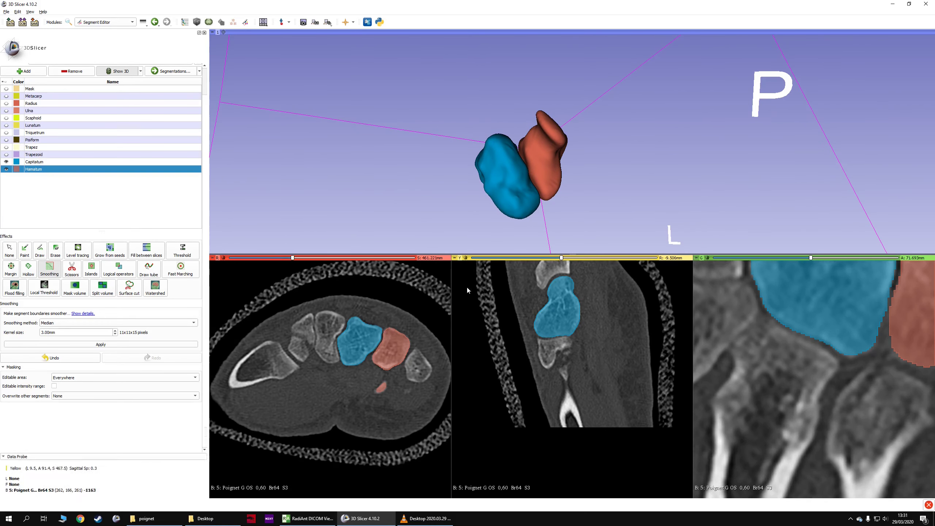
Step: Show the Trapezoid, Trapez, Pisiform and Triquetrum segments alongside Capitatum and Hamatum, framed together in the 3D view
{"action": "left_click", "coordinate": [6, 155]}
{"action": "left_click", "coordinate": [6, 147]}
{"action": "scroll", "coordinate": [320, 164], "scroll_direction": "down", "scroll_amount": 5}
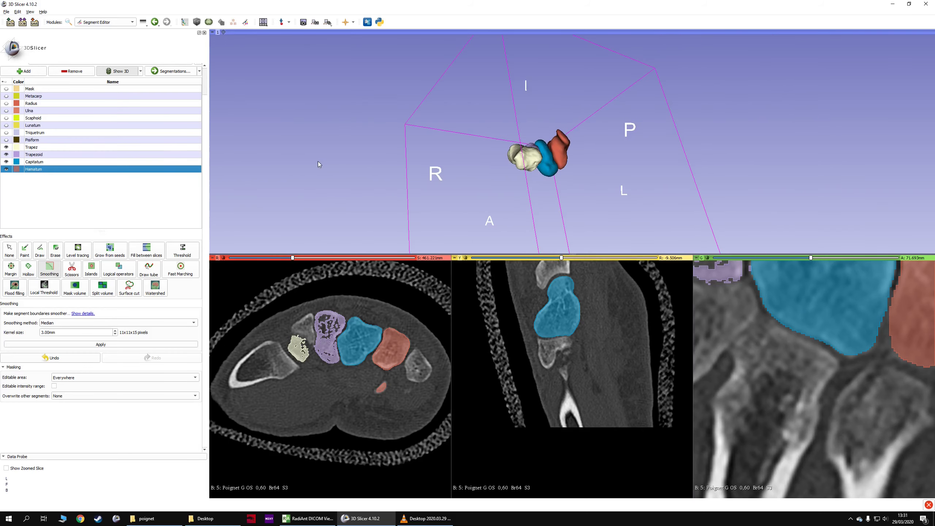
{"action": "left_click", "coordinate": [6, 140]}
{"action": "left_click", "coordinate": [6, 132]}
{"action": "scroll", "coordinate": [365, 188], "scroll_direction": "down", "scroll_amount": 4}
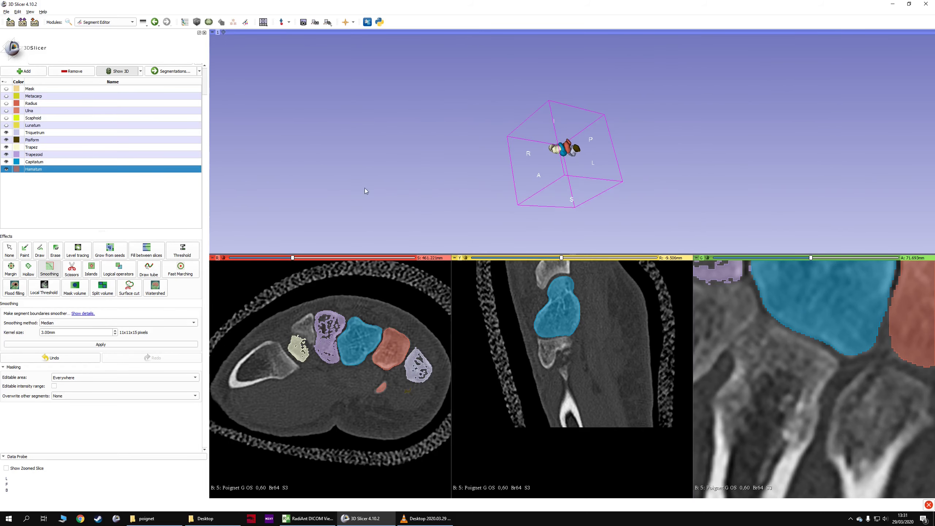
{"action": "scroll", "coordinate": [505, 165], "scroll_direction": "up", "scroll_amount": 10}
{"action": "left_click_drag", "start_coordinate": [506, 165], "coordinate": [486, 195]}
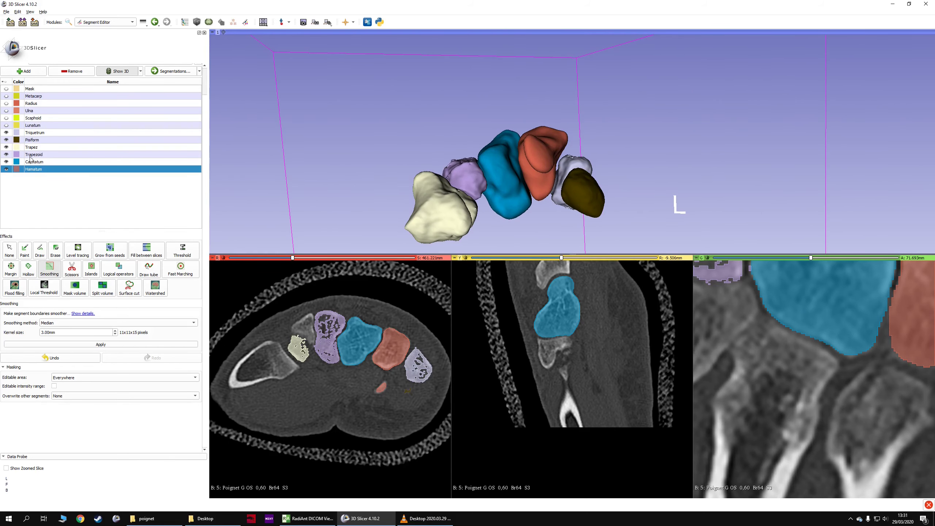
Step: Show the Lunatum and Scaphoid segments together with the other carpal bones
{"action": "left_click", "coordinate": [6, 125]}
{"action": "left_click", "coordinate": [6, 118]}
{"action": "scroll", "coordinate": [261, 152], "scroll_direction": "down", "scroll_amount": 3}
{"action": "scroll", "coordinate": [249, 163], "scroll_direction": "up", "scroll_amount": 5}
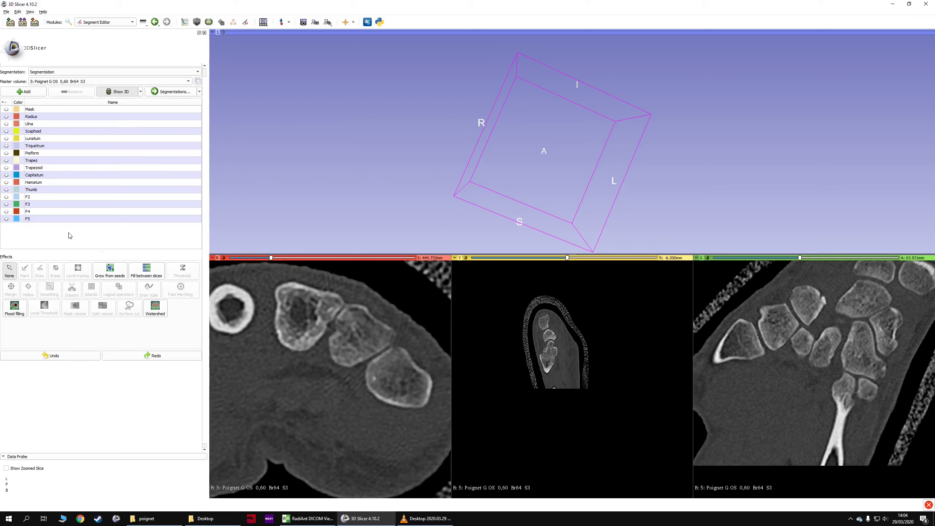
Step: Show the four numbered finger segments, 5 through 2, and the Thumb segment
{"action": "left_click", "coordinate": [6, 219]}
{"action": "left_click", "coordinate": [6, 211]}
{"action": "left_click", "coordinate": [6, 204]}
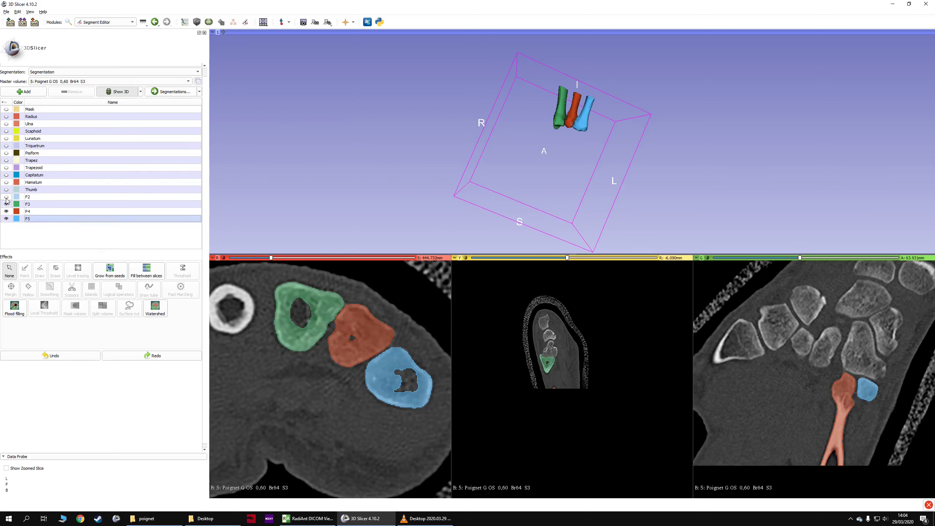
{"action": "left_click", "coordinate": [6, 196]}
{"action": "left_click", "coordinate": [6, 189]}
{"action": "scroll", "coordinate": [408, 117], "scroll_direction": "up", "scroll_amount": 5}
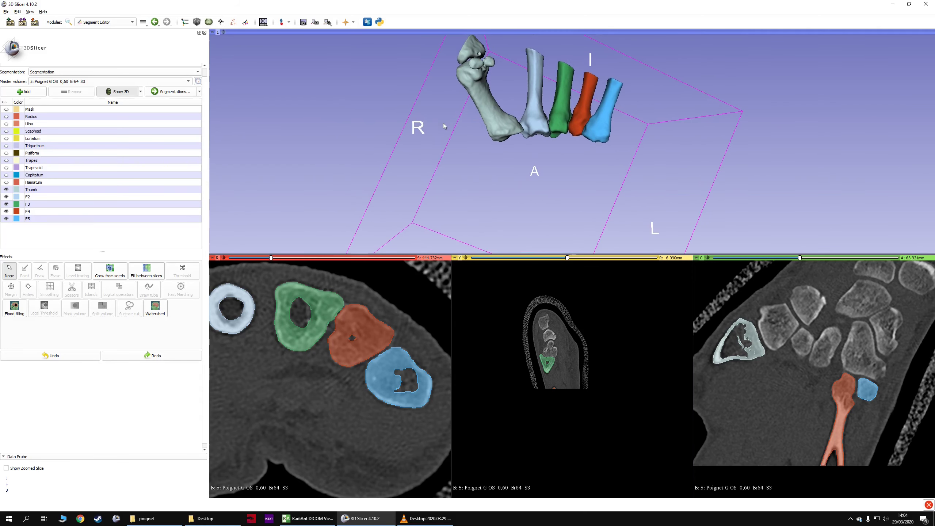
Step: Show the Hamatum, Capitatum, Trapezoid, Trapez, Pisiform and Triquetrum segments with the finger bones
{"action": "left_click", "coordinate": [6, 182]}
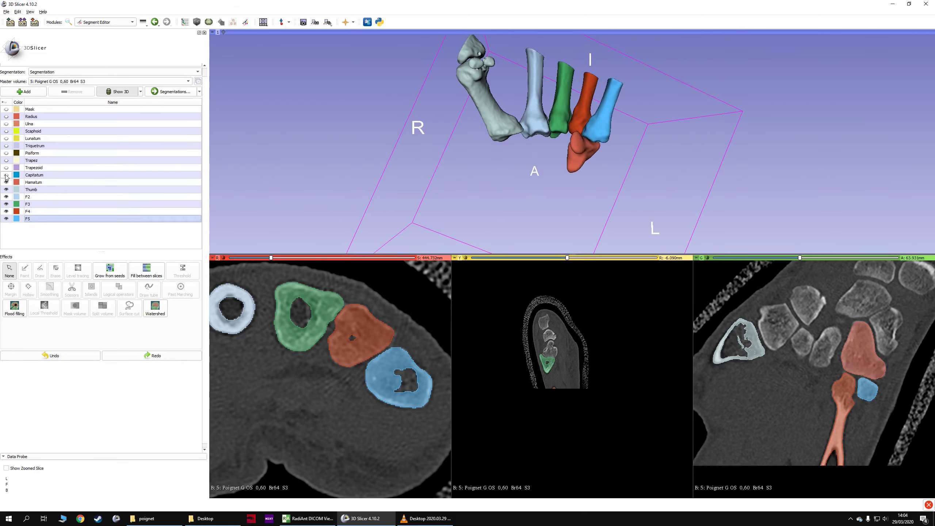
{"action": "left_click", "coordinate": [7, 174]}
{"action": "left_click", "coordinate": [6, 167]}
{"action": "left_click", "coordinate": [6, 160]}
{"action": "left_click", "coordinate": [6, 152]}
{"action": "left_click", "coordinate": [6, 145]}
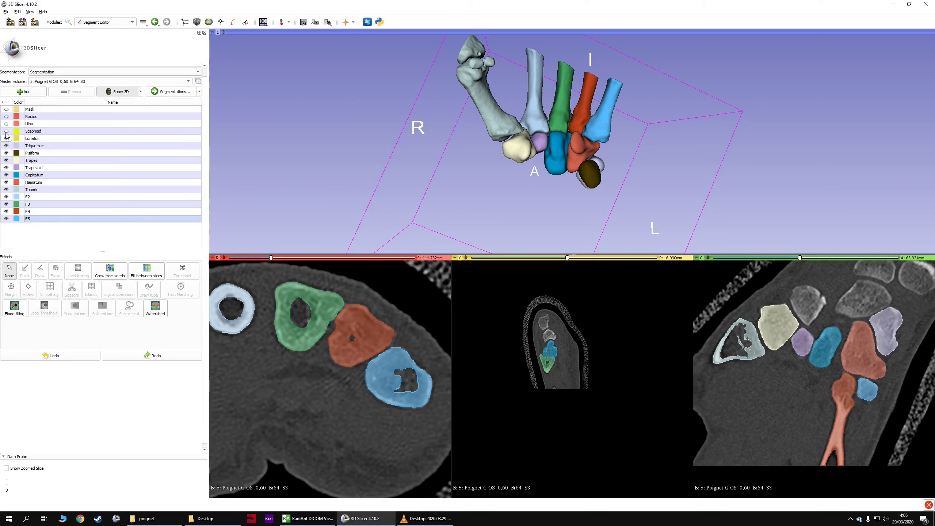
Step: Show the Lunatum, Scaphoid, Ulna and Radius segments to complete the wrist, leaving Mask hidden
{"action": "left_click", "coordinate": [6, 138]}
{"action": "left_click", "coordinate": [7, 131]}
{"action": "left_click", "coordinate": [6, 124]}
{"action": "left_click", "coordinate": [7, 116]}
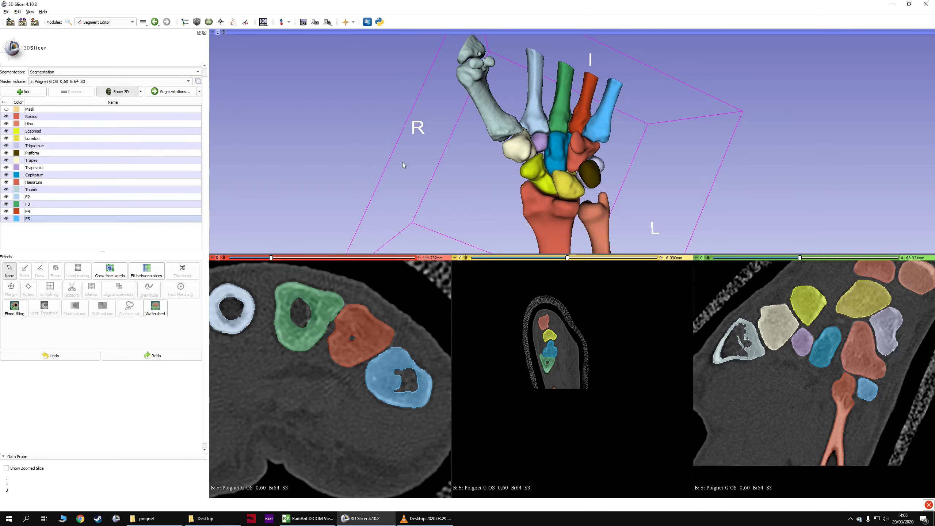
Step: Enlarge the 3D view relative to the slice views and orient the assembled wrist bones within it
{"action": "left_click_drag", "start_coordinate": [403, 165], "coordinate": [601, 222]}
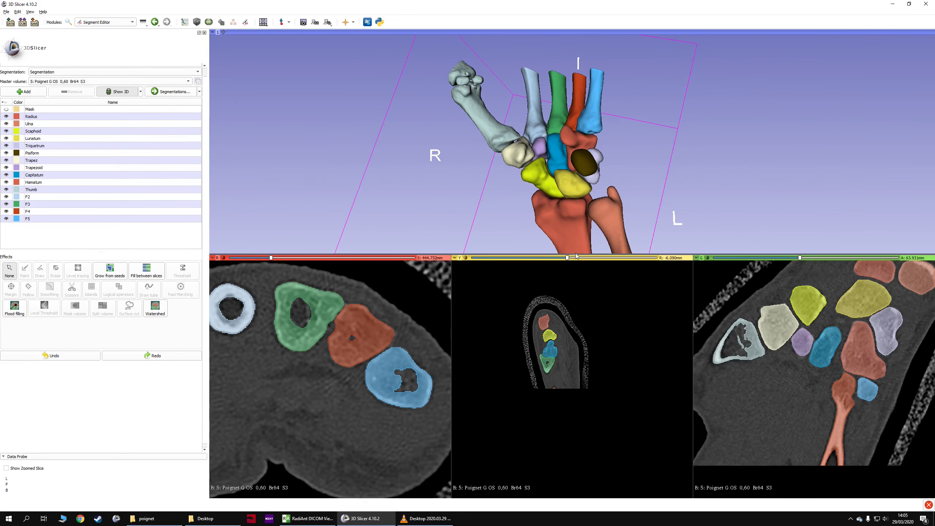
{"action": "left_click_drag", "start_coordinate": [577, 256], "coordinate": [563, 357]}
{"action": "left_click_drag", "start_coordinate": [543, 278], "coordinate": [603, 281]}
{"action": "left_click_drag", "start_coordinate": [567, 160], "coordinate": [589, 183]}
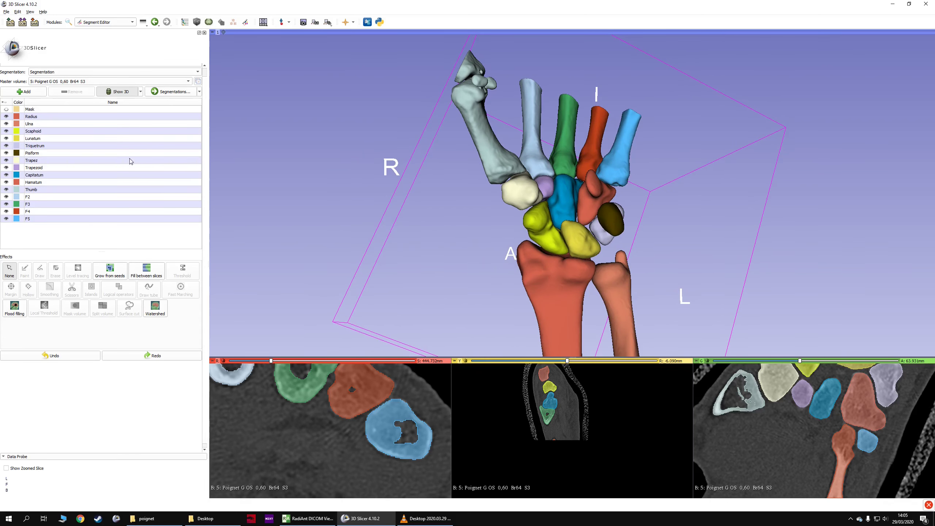
Step: Open the options for exporting segments to files, choose OBJ as the file format, and close them without exporting
{"action": "left_click", "coordinate": [142, 92]}
{"action": "left_click", "coordinate": [142, 93]}
{"action": "left_click", "coordinate": [199, 93]}
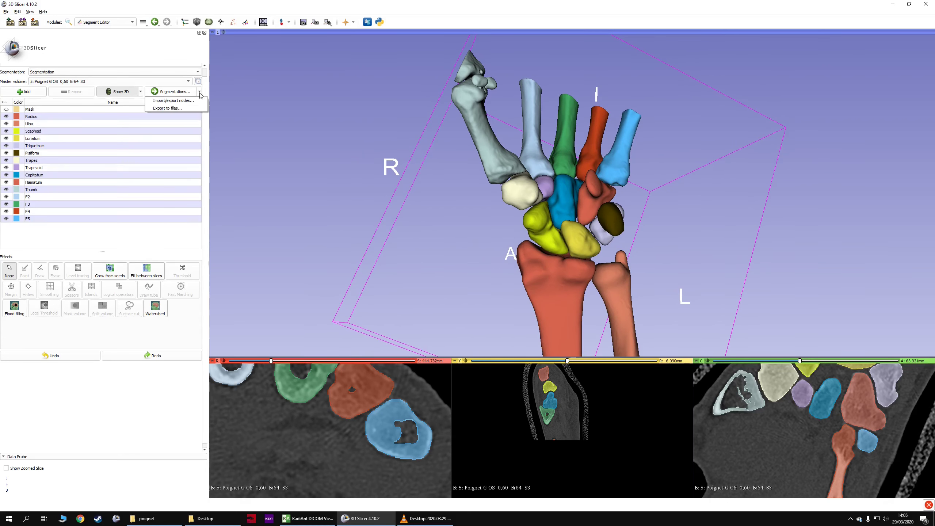
{"action": "left_click", "coordinate": [175, 108]}
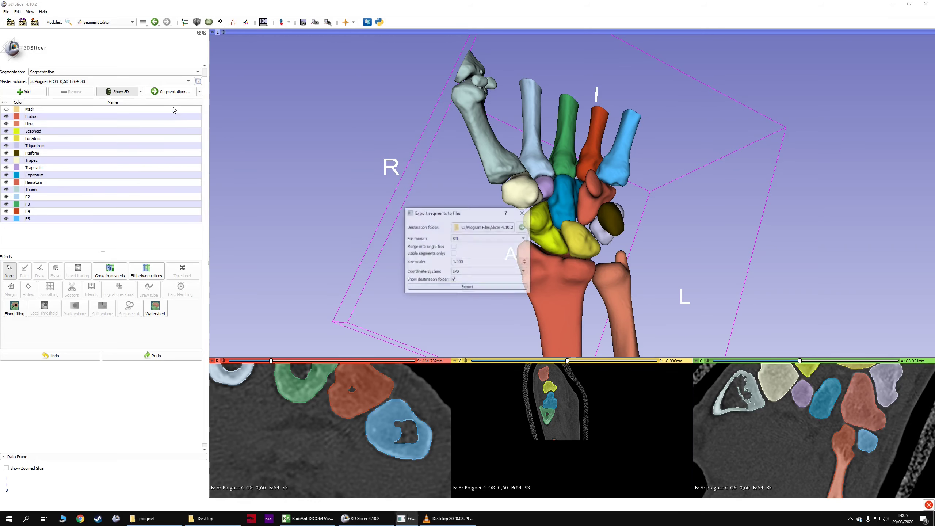
{"action": "left_click", "coordinate": [514, 239]}
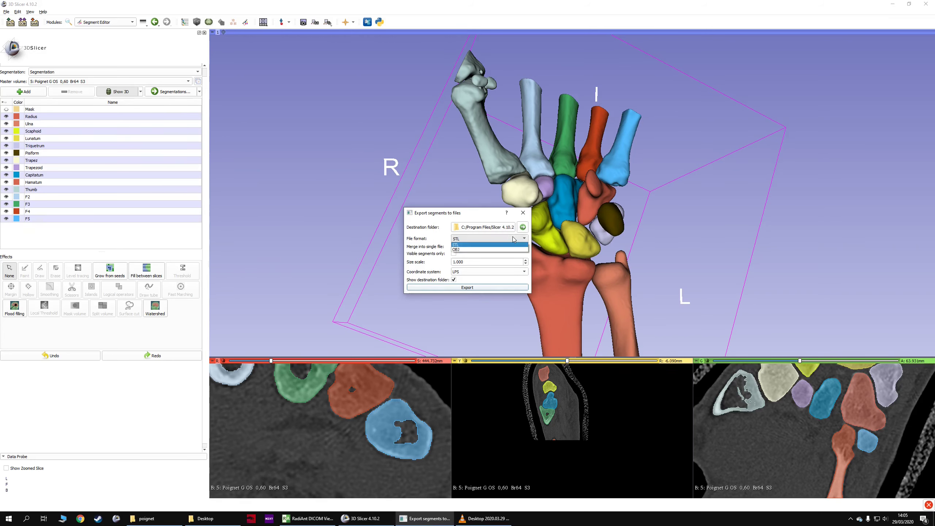
{"action": "left_click", "coordinate": [469, 249]}
{"action": "left_click_drag", "start_coordinate": [473, 213], "coordinate": [438, 193]}
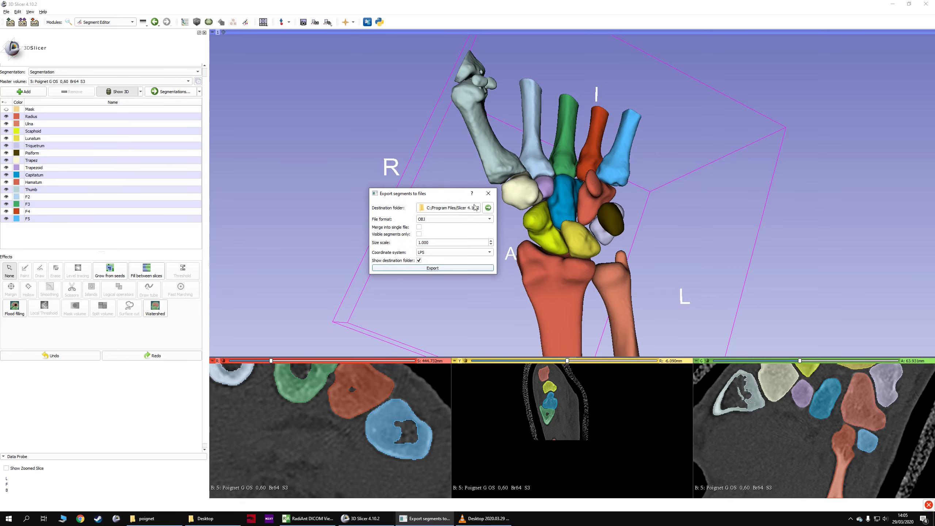
{"action": "left_click", "coordinate": [489, 194]}
{"action": "mouse_move", "coordinate": [498, 207]}
{"action": "left_mouse_down"}
{"action": "mouse_move", "coordinate": [343, 214]}
{"action": "mouse_move", "coordinate": [504, 211]}
{"action": "mouse_move", "coordinate": [470, 210]}
{"action": "mouse_move", "coordinate": [487, 213]}
{"action": "left_mouse_up"}
{"action": "scroll", "coordinate": [510, 211], "scroll_direction": "down", "scroll_amount": 2}
{"action": "scroll", "coordinate": [505, 210], "scroll_direction": "up", "scroll_amount": 2}
{"action": "middle_click_drag", "start_coordinate": [487, 213], "coordinate": [479, 196]}
{"action": "scroll", "coordinate": [479, 196], "scroll_direction": "up", "scroll_amount": 1}
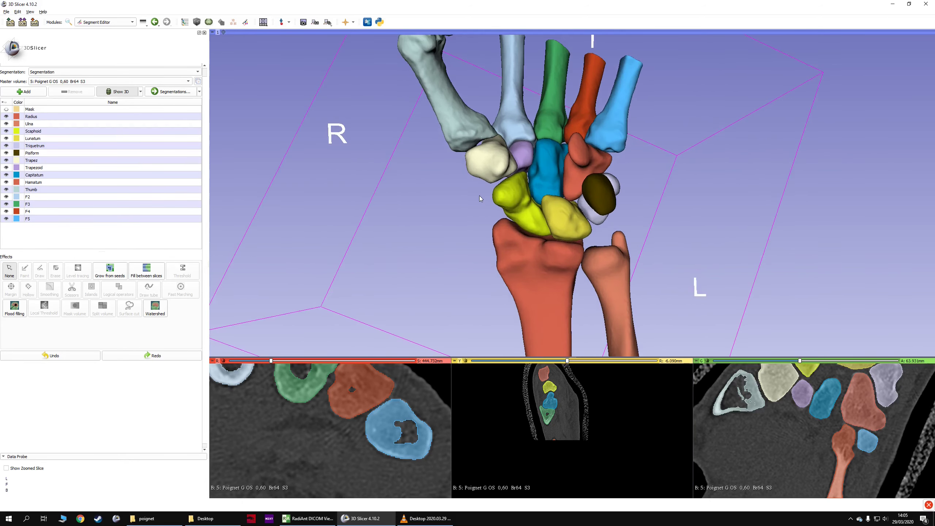
{"action": "mouse_move", "coordinate": [480, 196]}
{"action": "left_mouse_down"}
{"action": "mouse_move", "coordinate": [517, 202]}
{"action": "mouse_move", "coordinate": [493, 204]}
{"action": "left_mouse_up"}
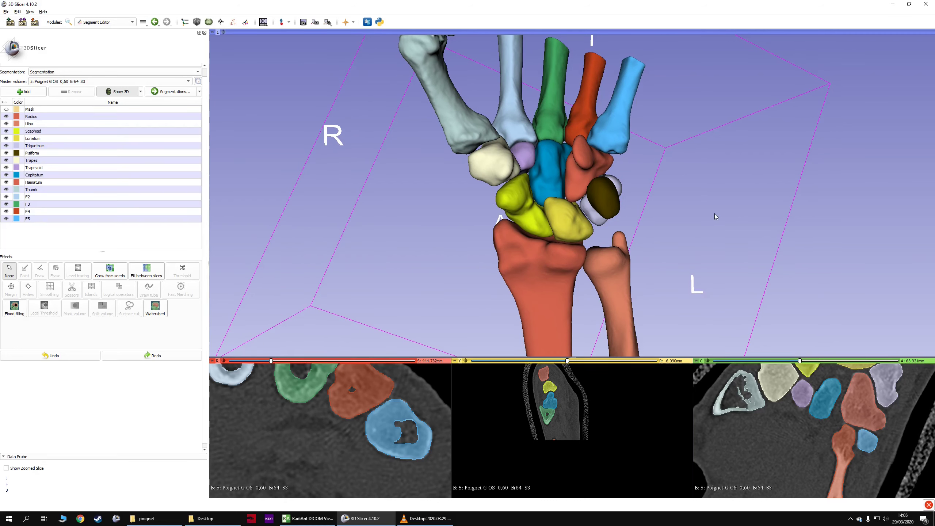